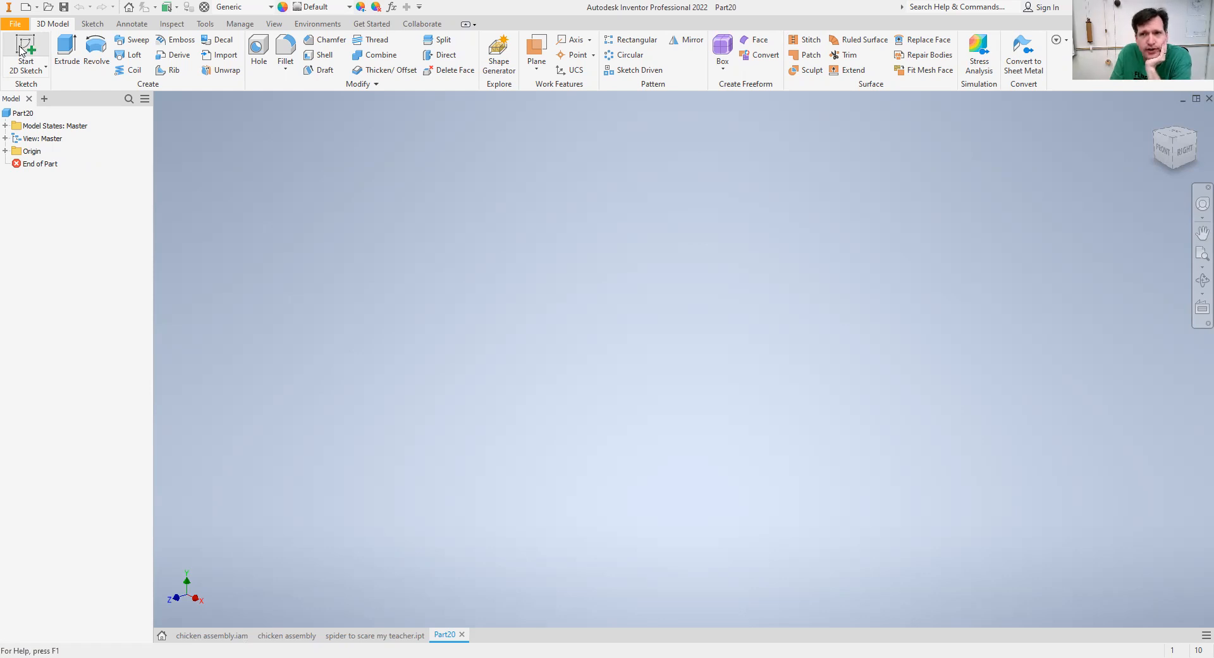
Step: Start a 2D sketch on the XY plane
click(21, 50)
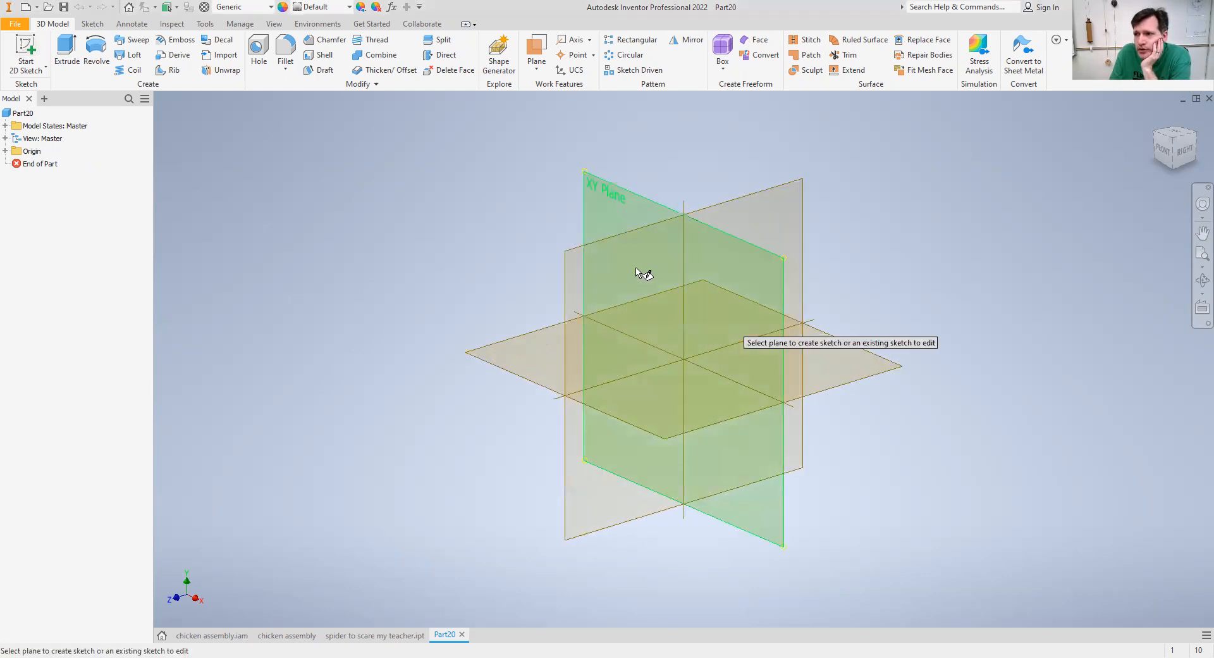
click(588, 223)
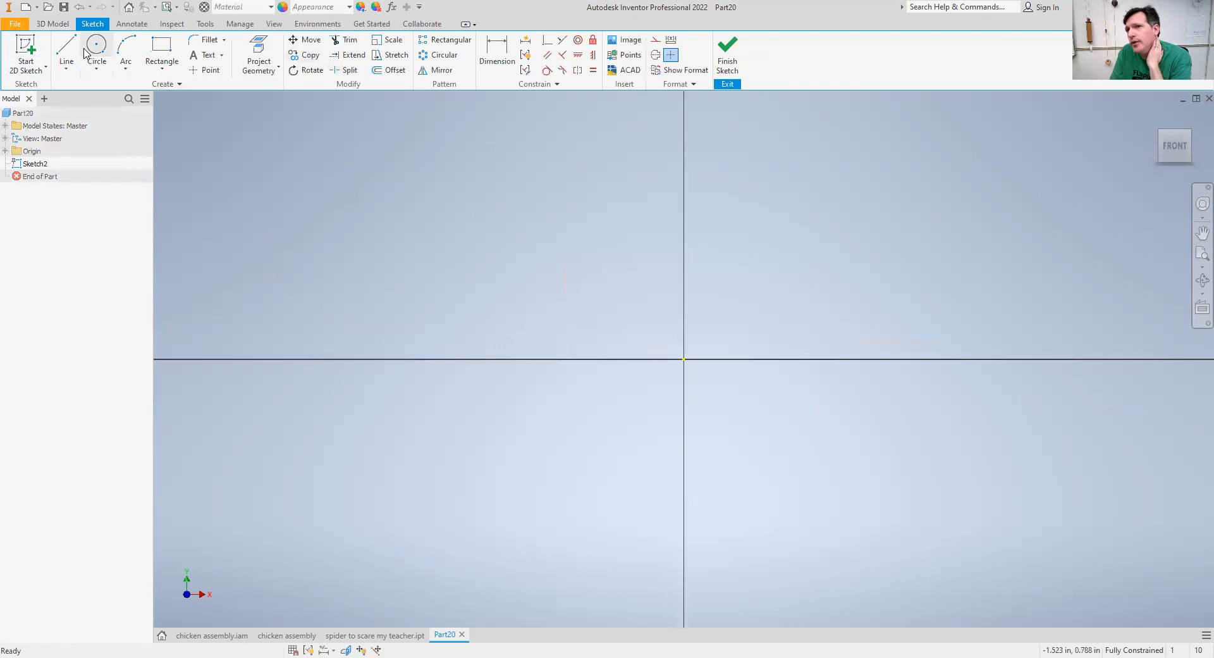
Step: Sketch a rough layout of several separate rectangles, with small circles on the upper edges of two of them
click(161, 54)
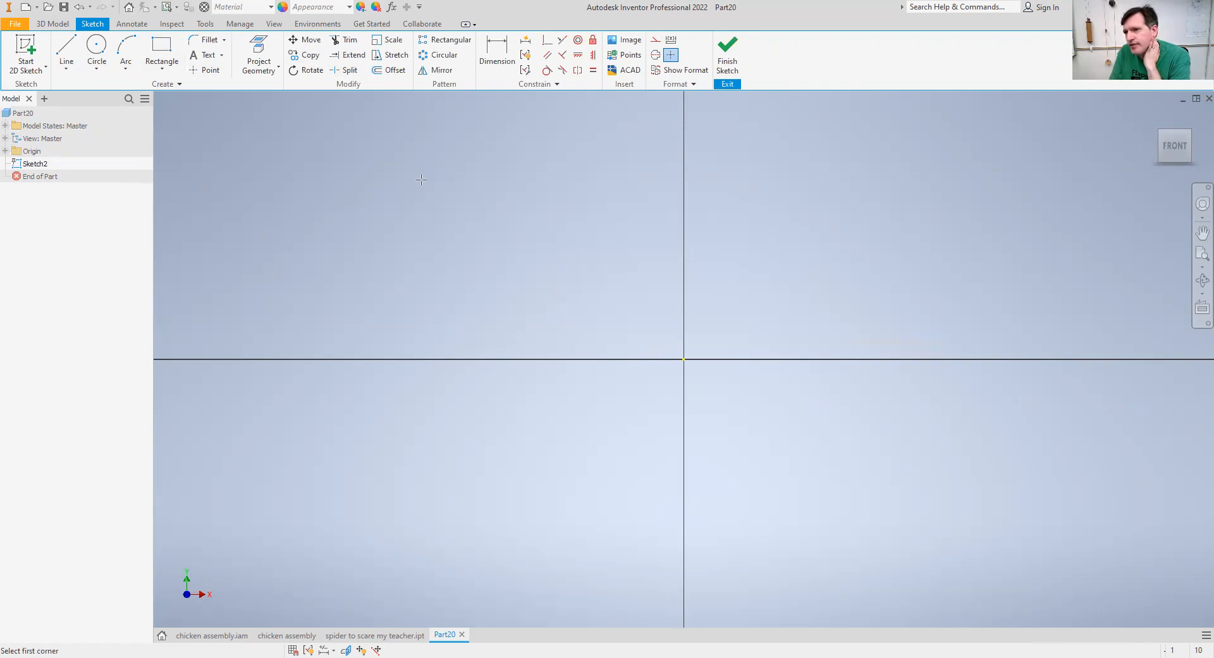
click(477, 191)
click(564, 244)
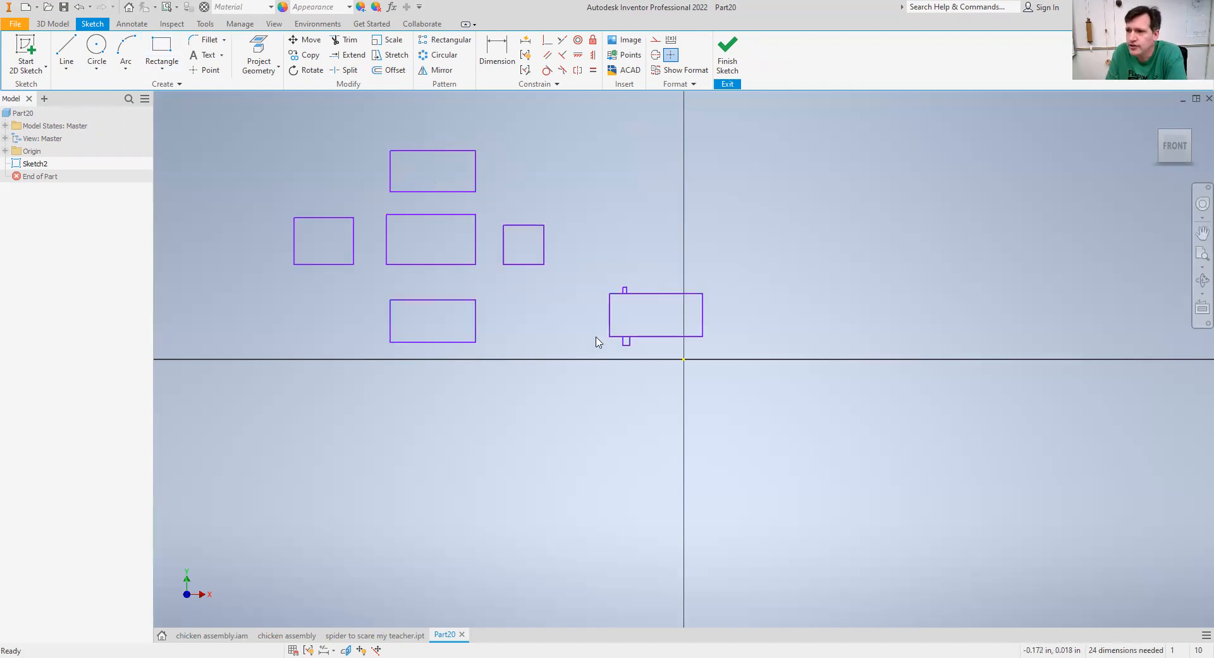
click(97, 47)
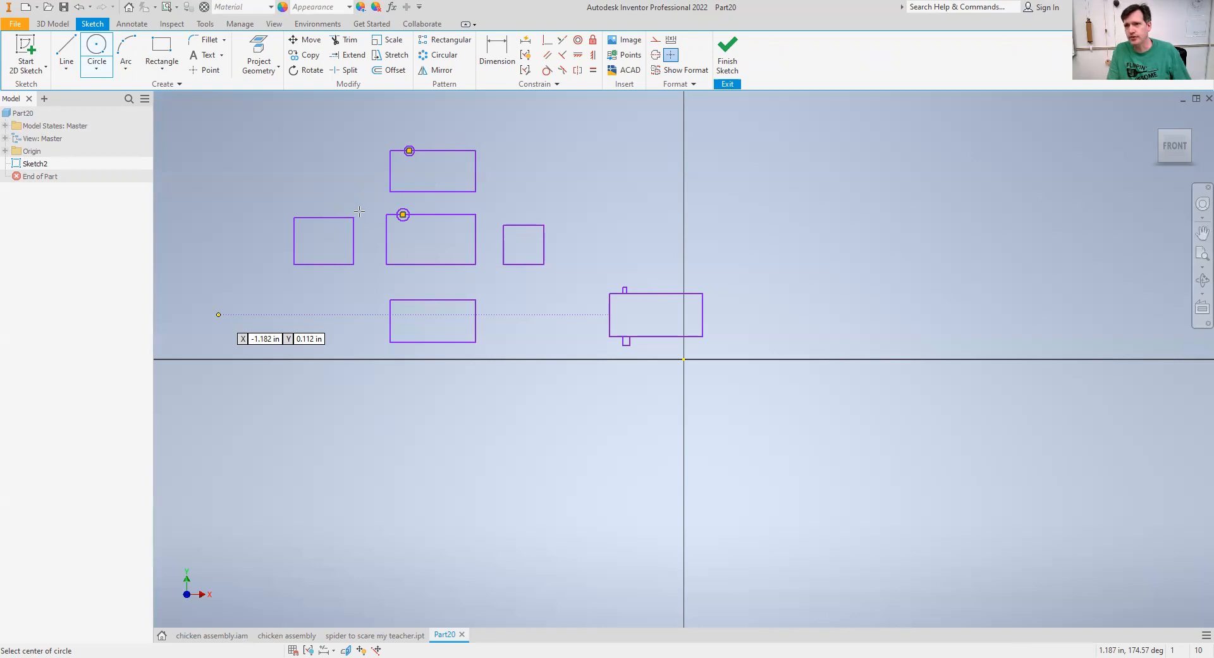
key(Escape)
drag(372, 204, 492, 294)
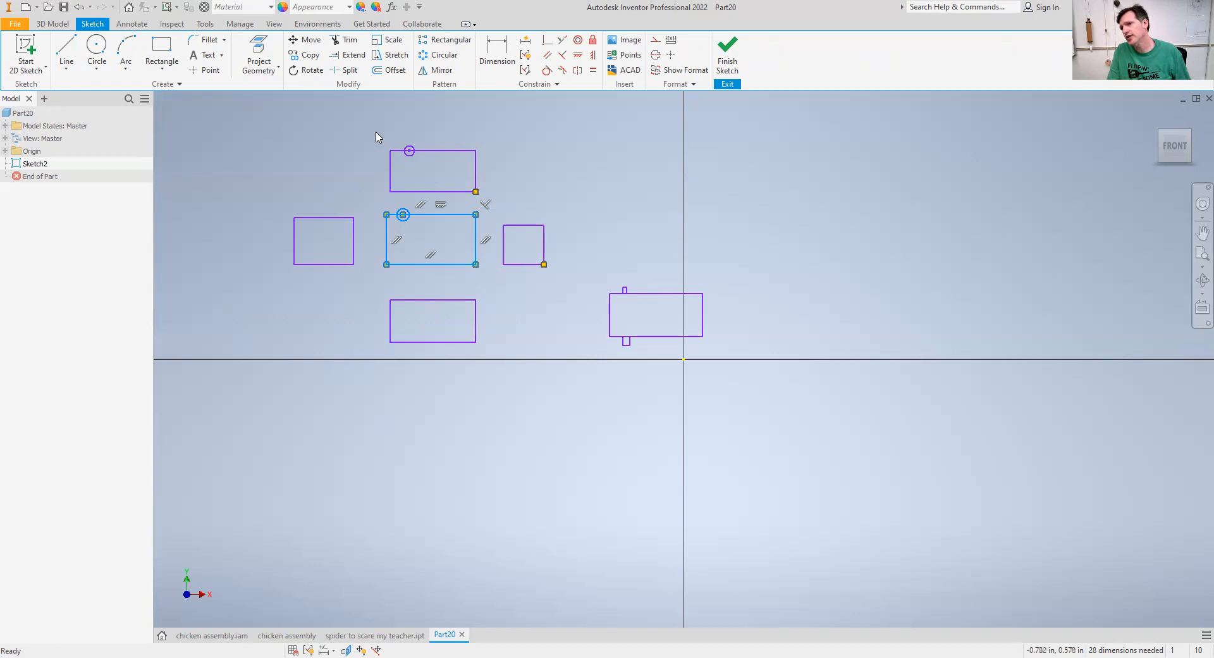
drag(376, 132, 515, 206)
drag(367, 137, 514, 213)
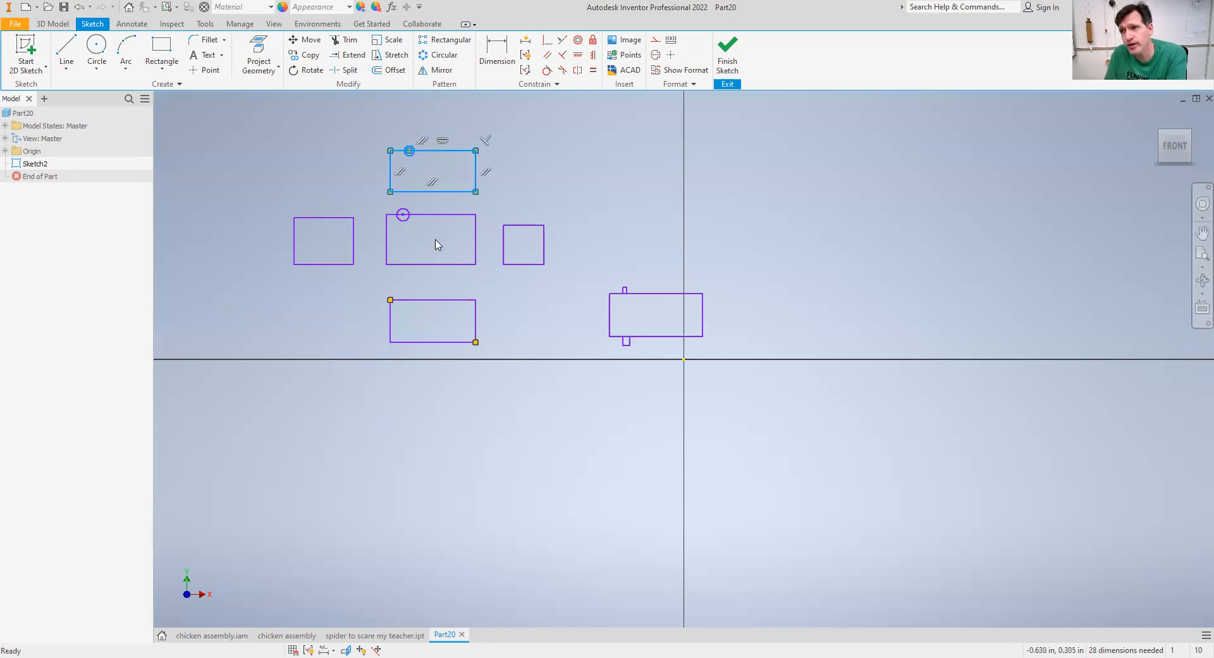
click(522, 325)
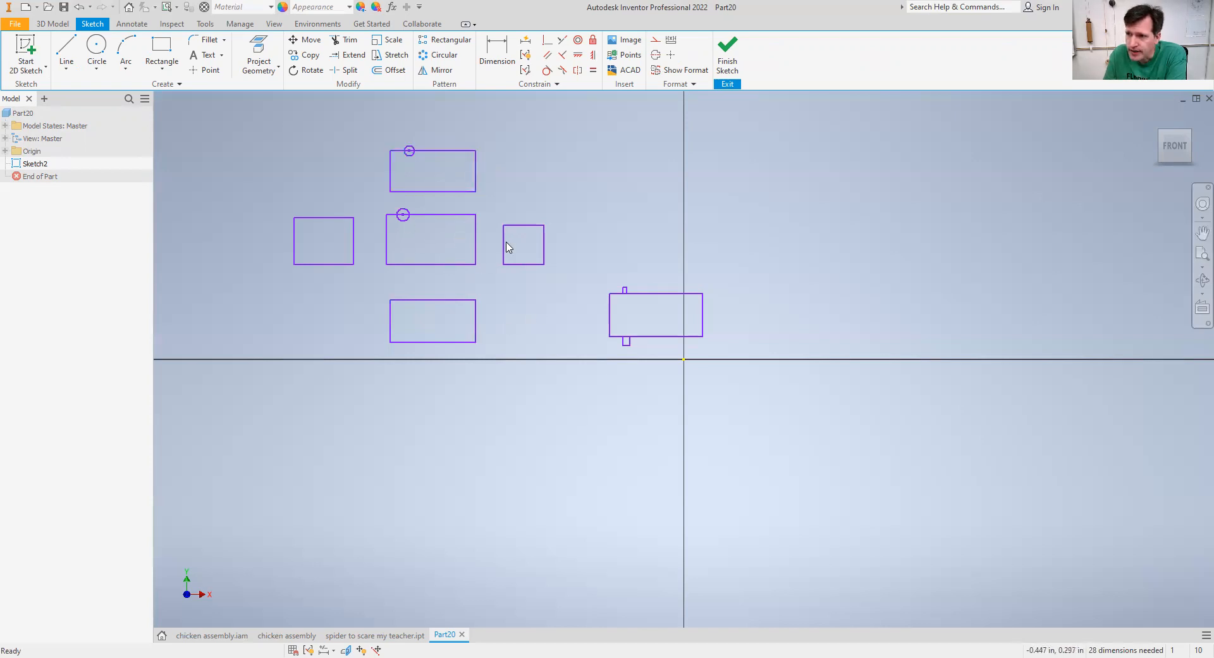
drag(489, 220, 575, 284)
drag(252, 201, 506, 377)
click(344, 303)
click(599, 270)
drag(600, 258, 750, 393)
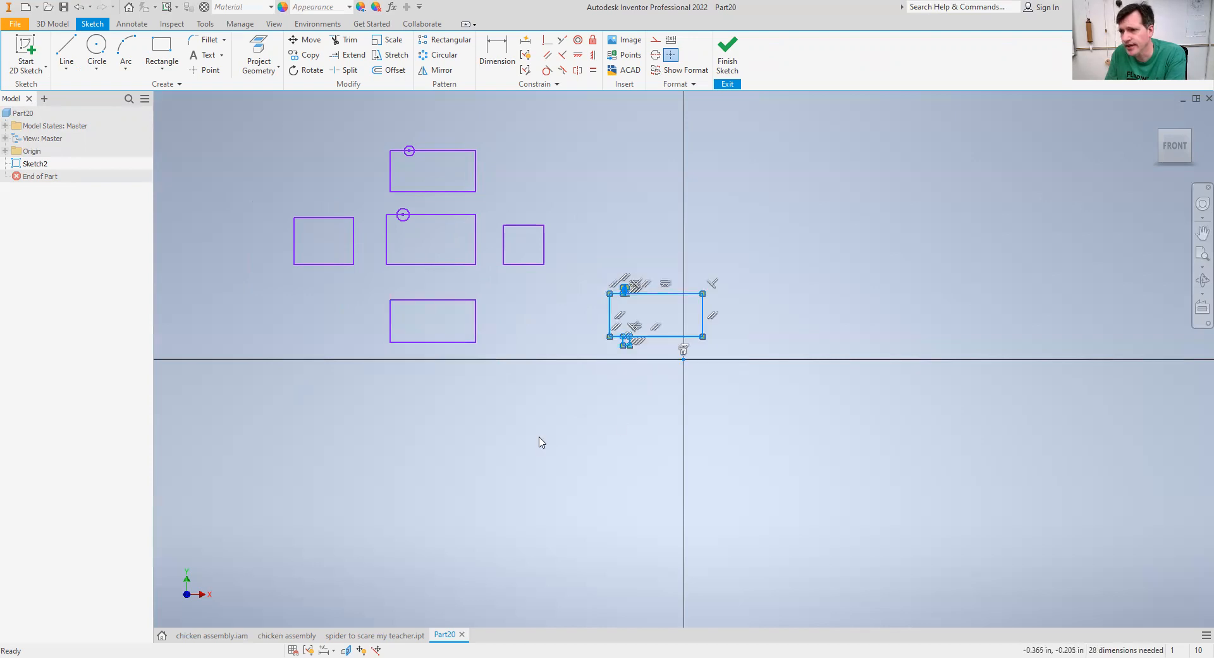
click(536, 385)
drag(368, 205, 505, 291)
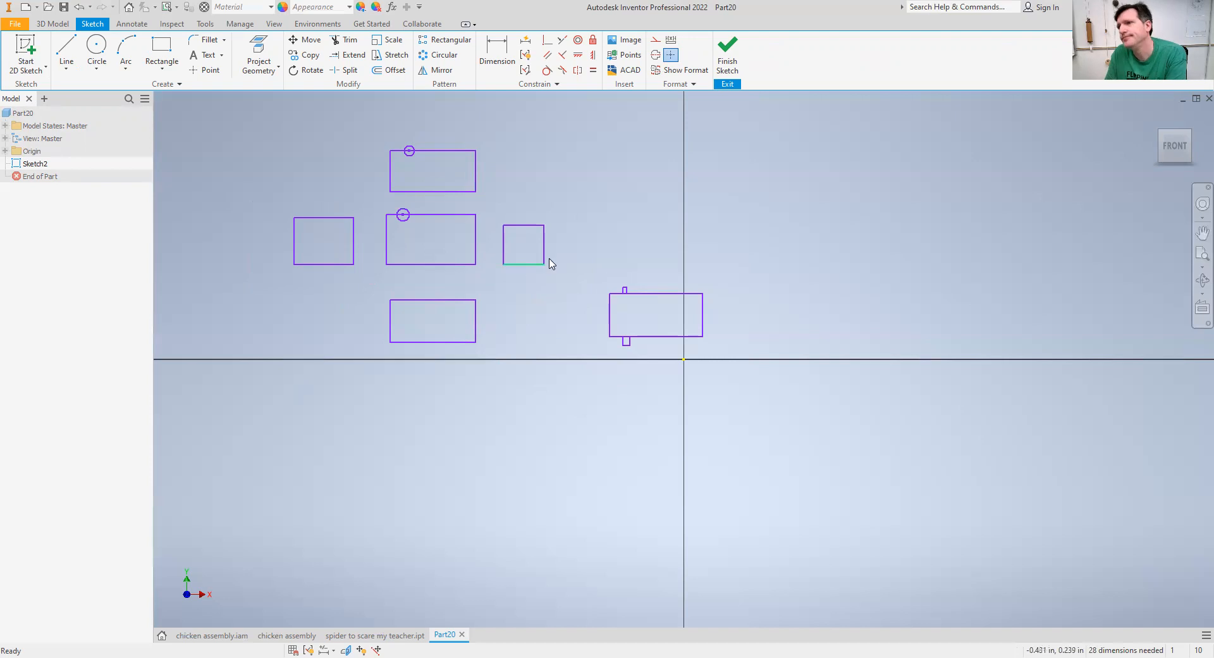
Step: Delete all the rough rectangles and circles from the sketch
drag(235, 120, 737, 497)
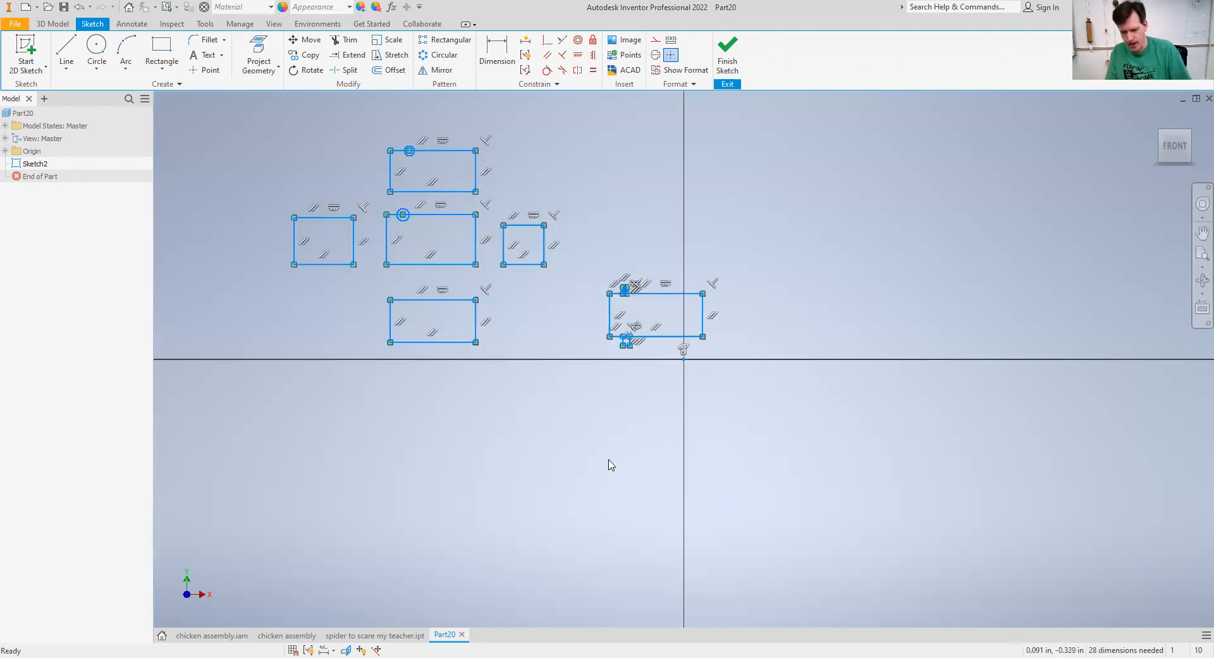
key(Delete)
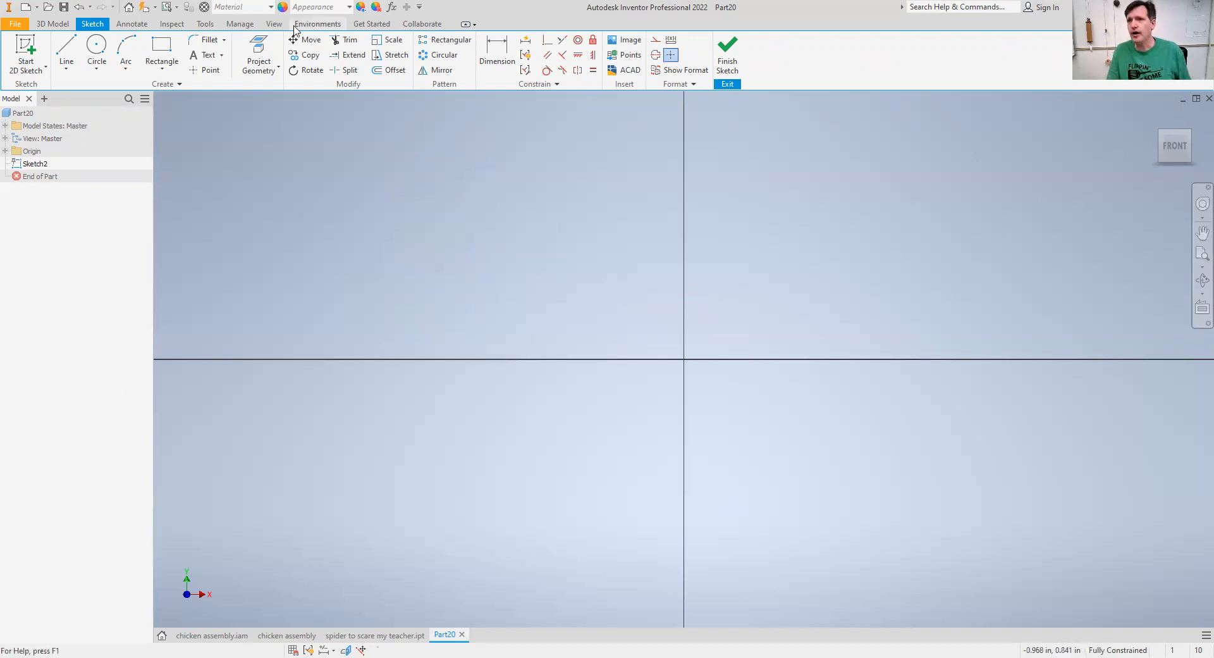
Step: Draw a rectangle 4 in wide and 3 in high with its lower-left corner at the origin
click(161, 50)
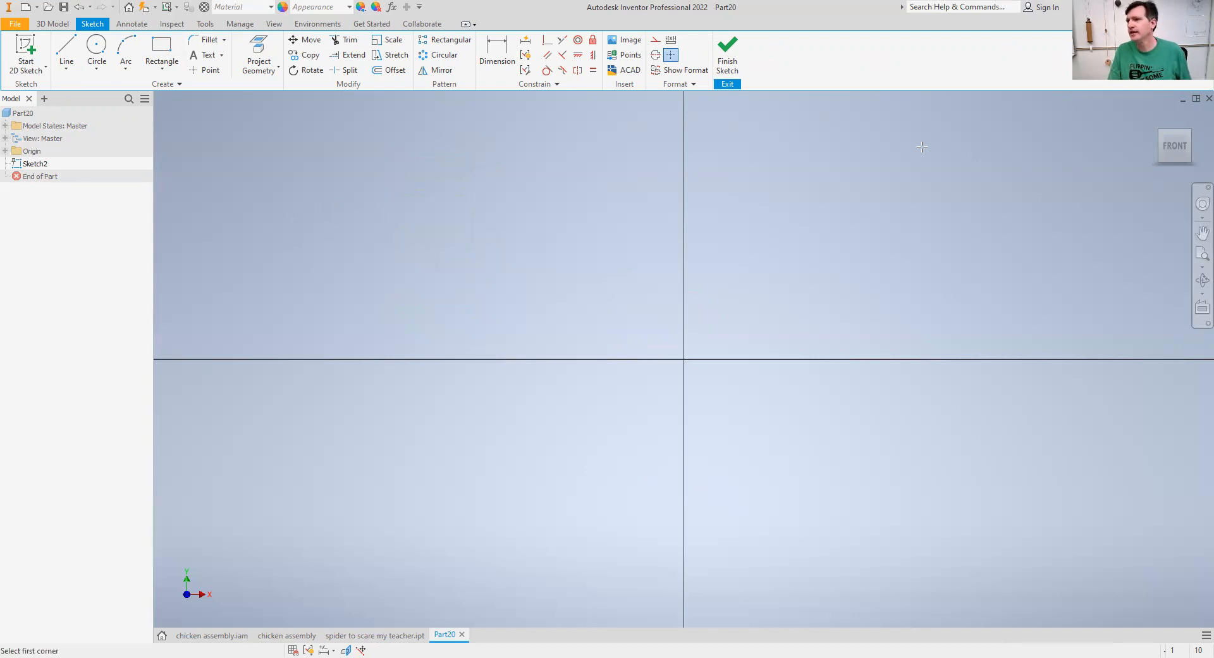
text(4)
key(Tab)
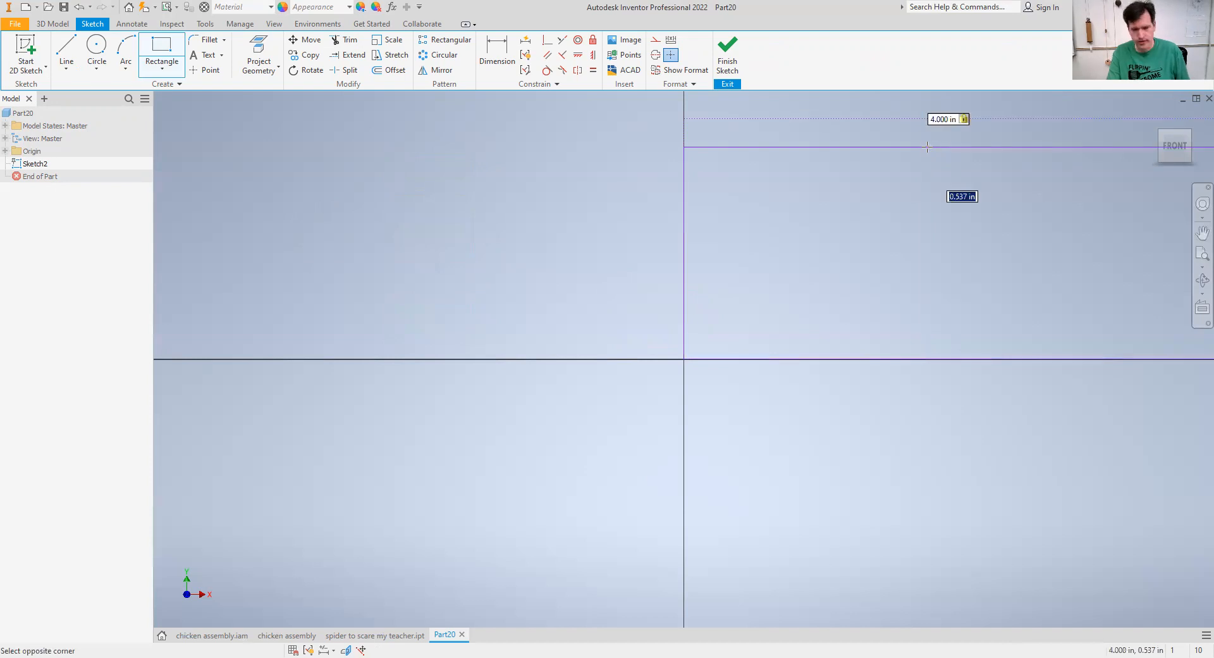
text(3)
key(Tab)
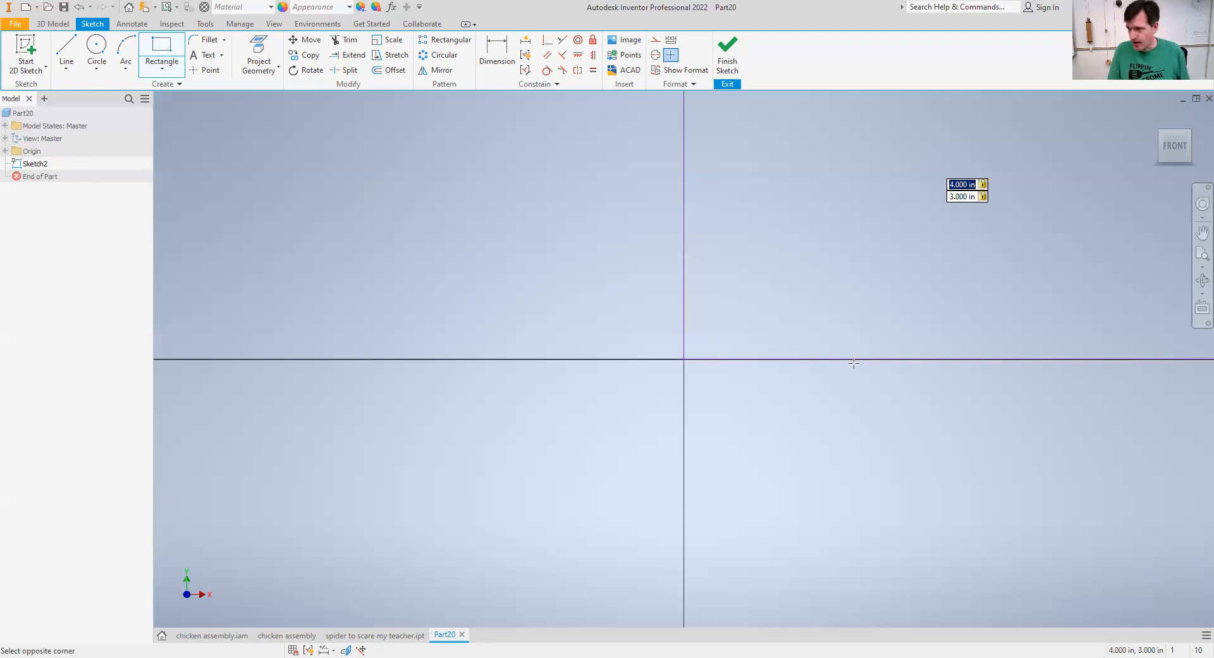
key(Return)
click(1201, 255)
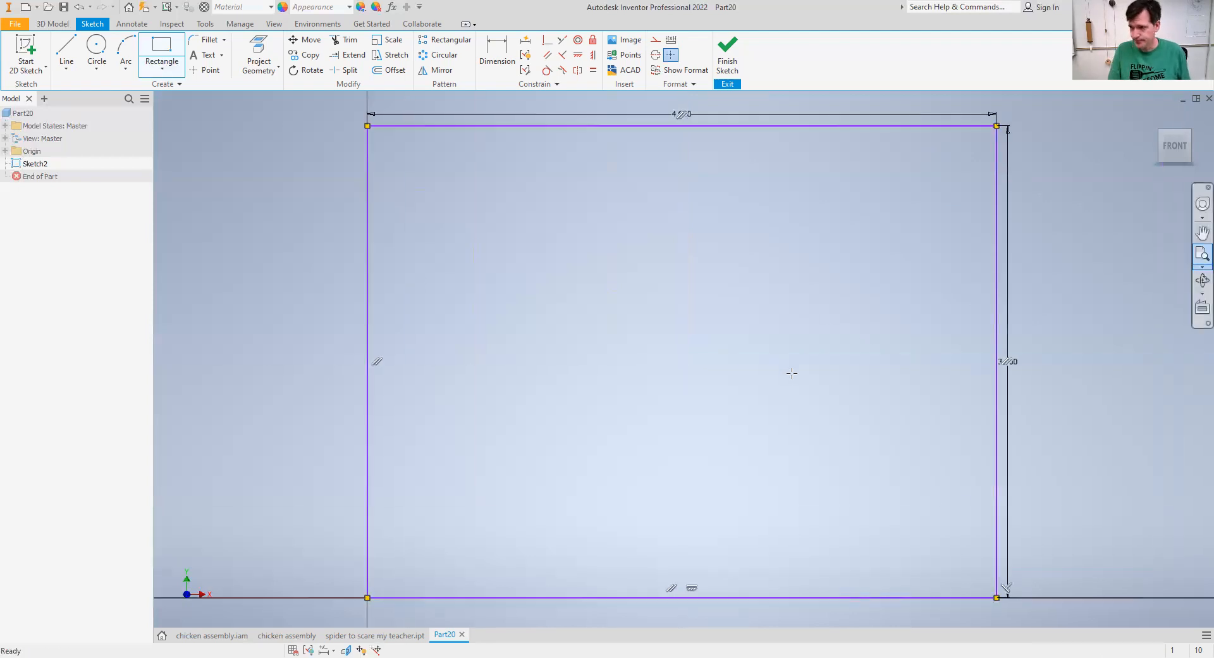
key(r)
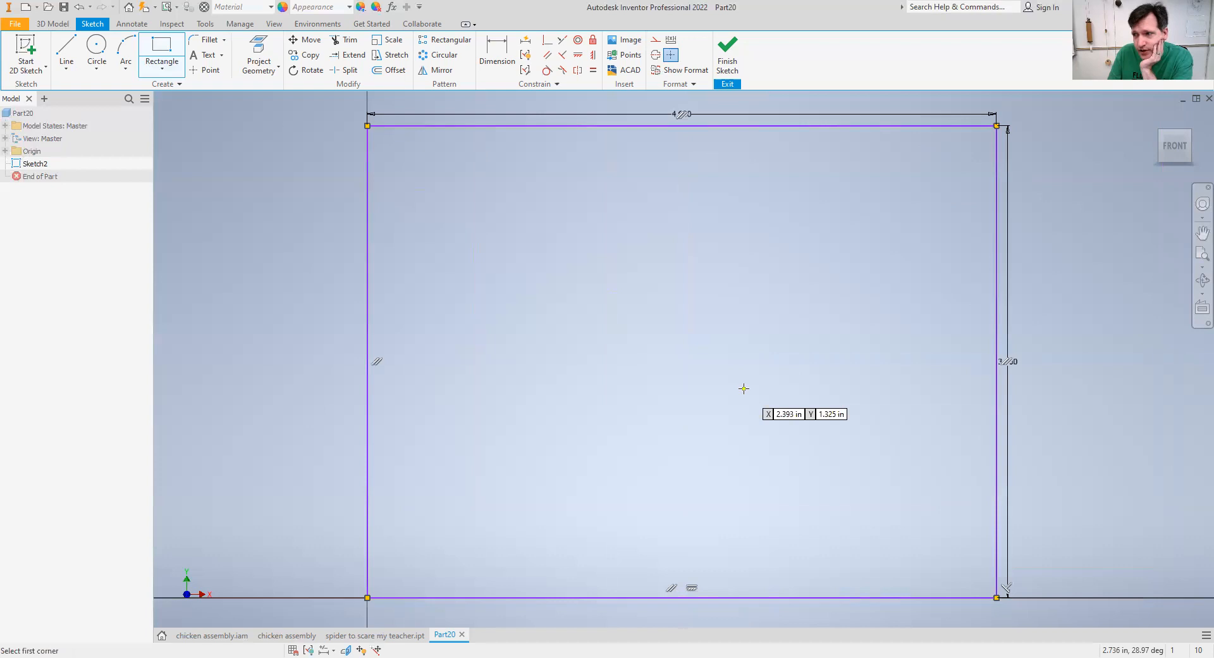
key(Escape)
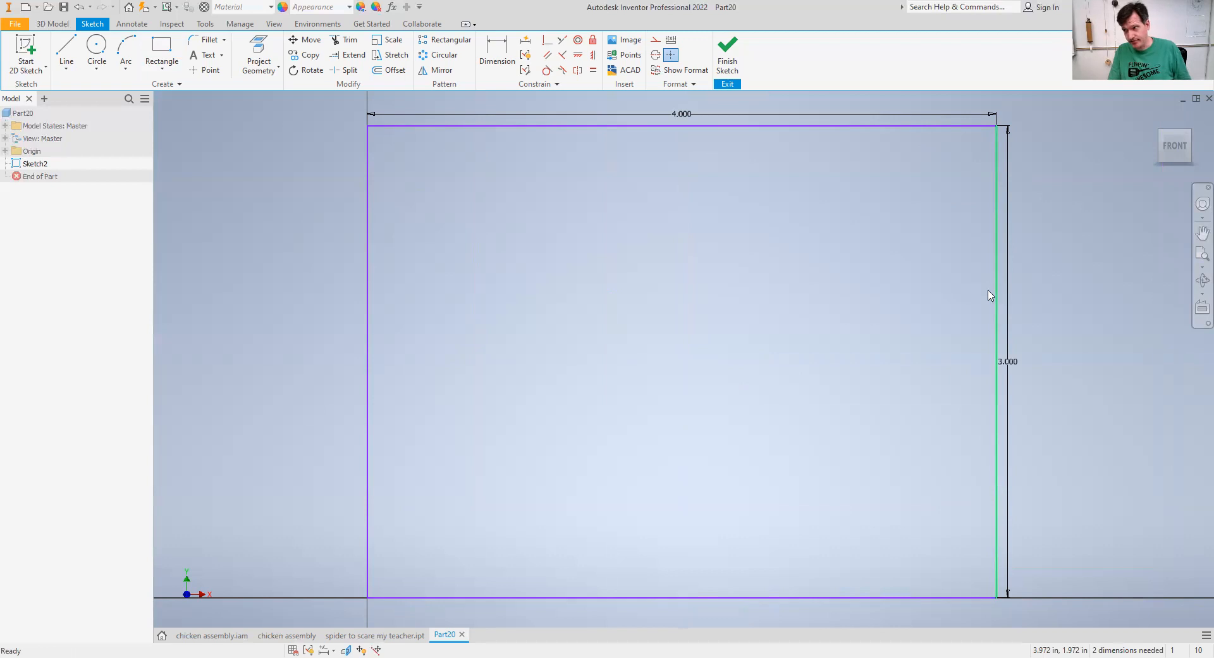
Step: Delete the right and bottom lines of the 4 by 3 in rectangle
right_click(993, 289)
click(987, 252)
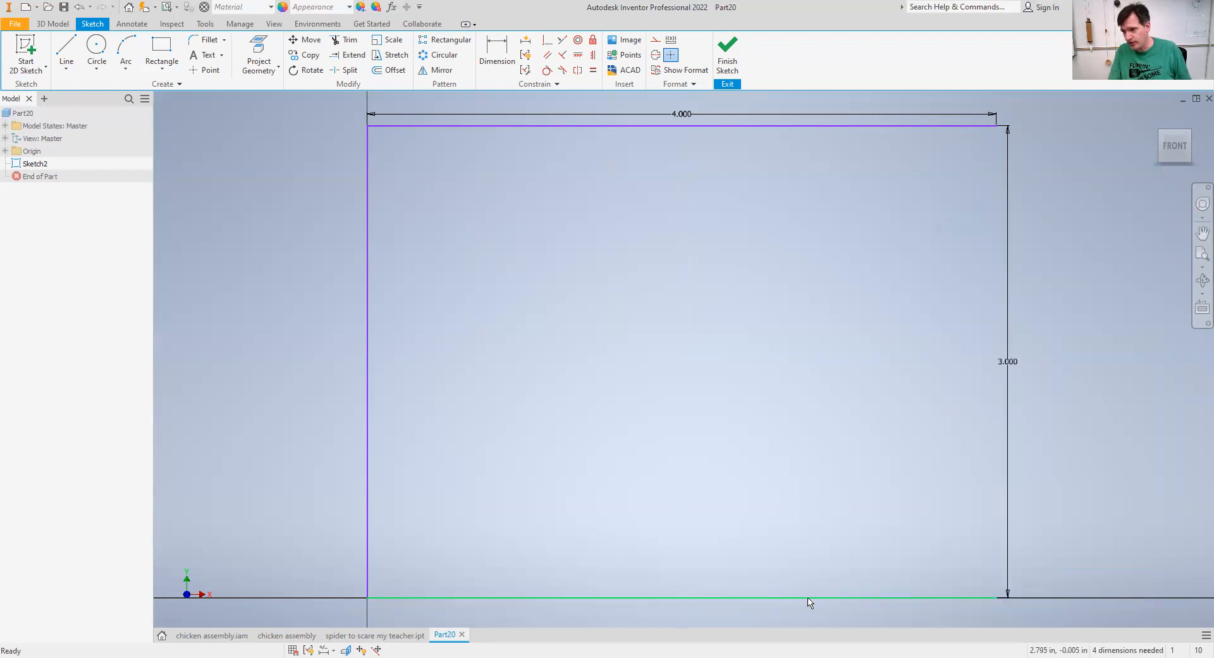
right_click(808, 597)
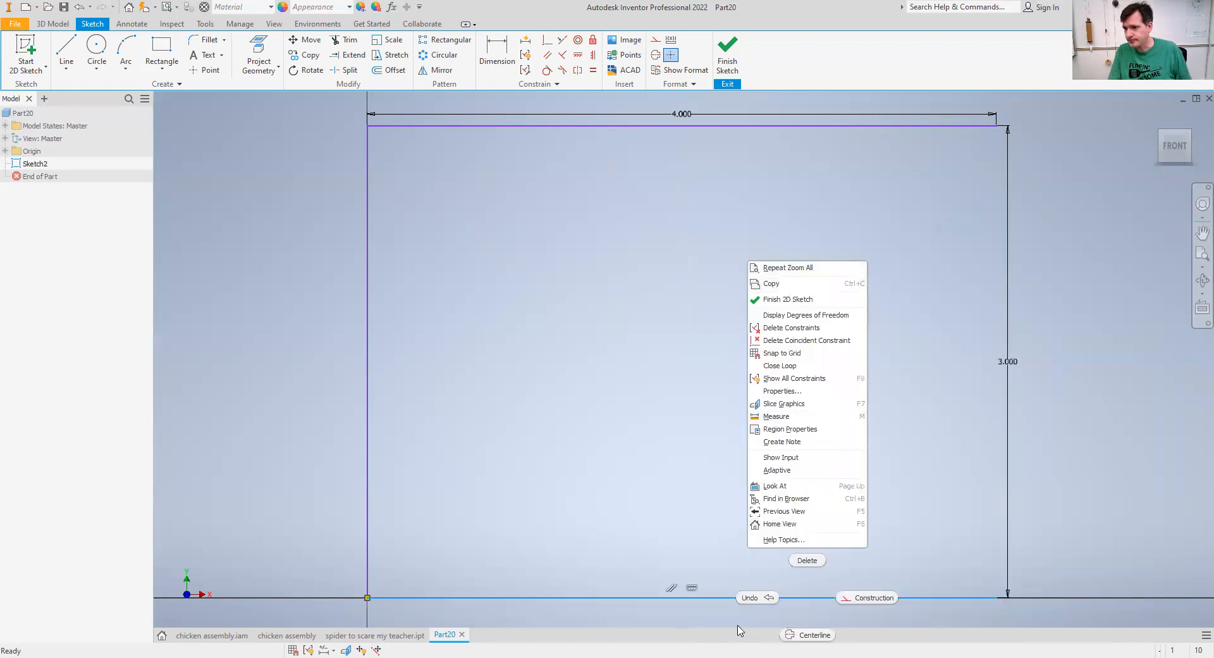
click(808, 559)
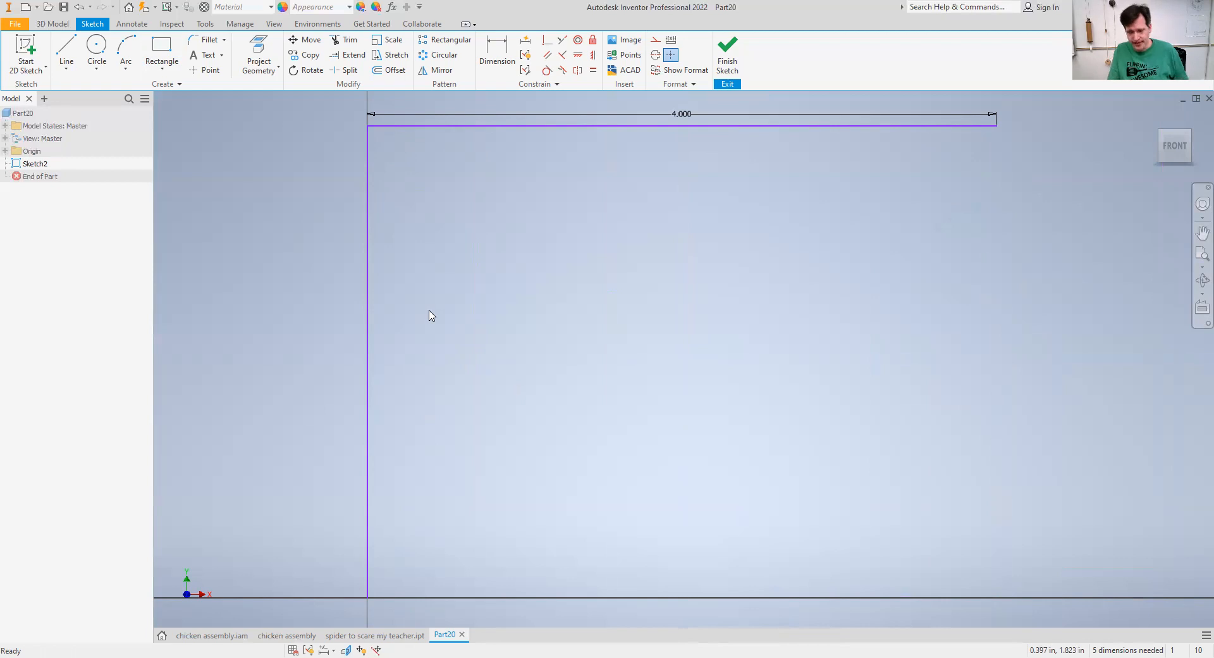
Step: Draw a separate rectangle 3 in wide and 2 in high within the area bounded by the two remaining lines
click(160, 44)
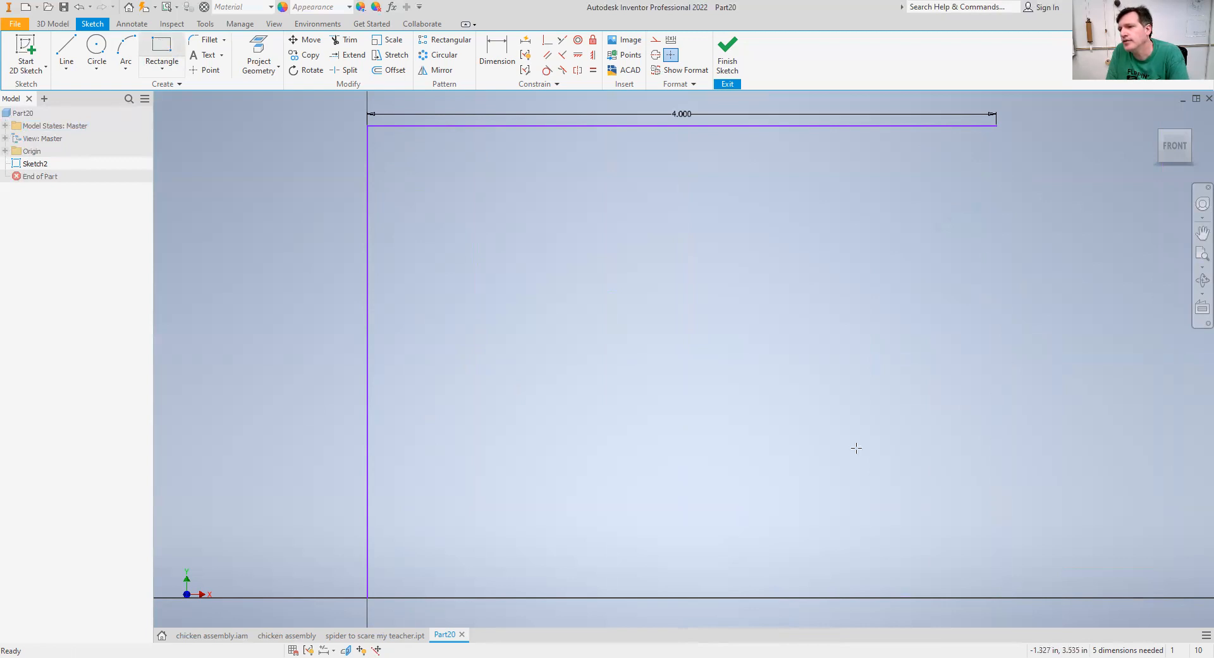
click(454, 261)
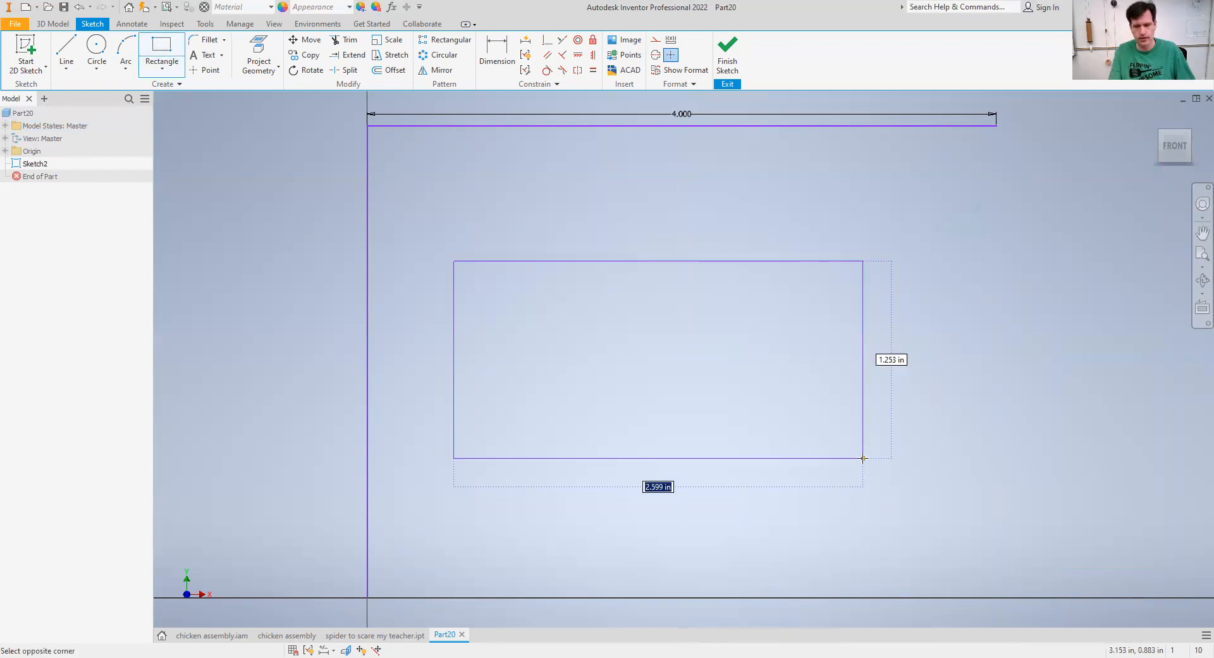
text(3)
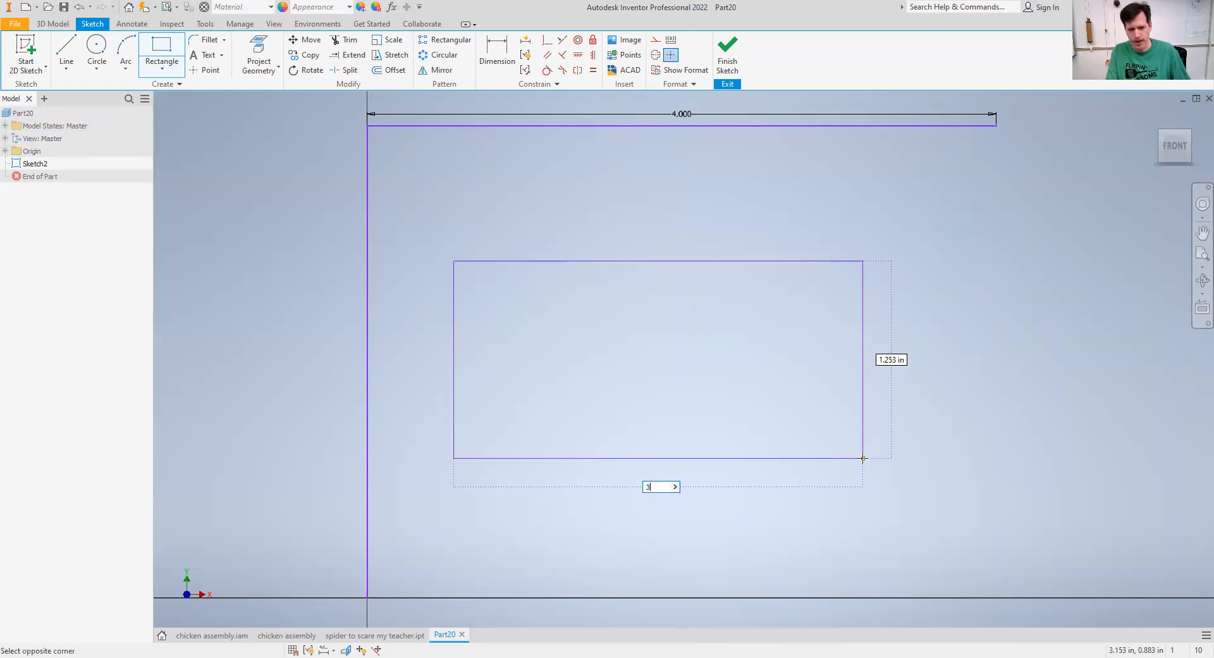
key(Tab)
text(2)
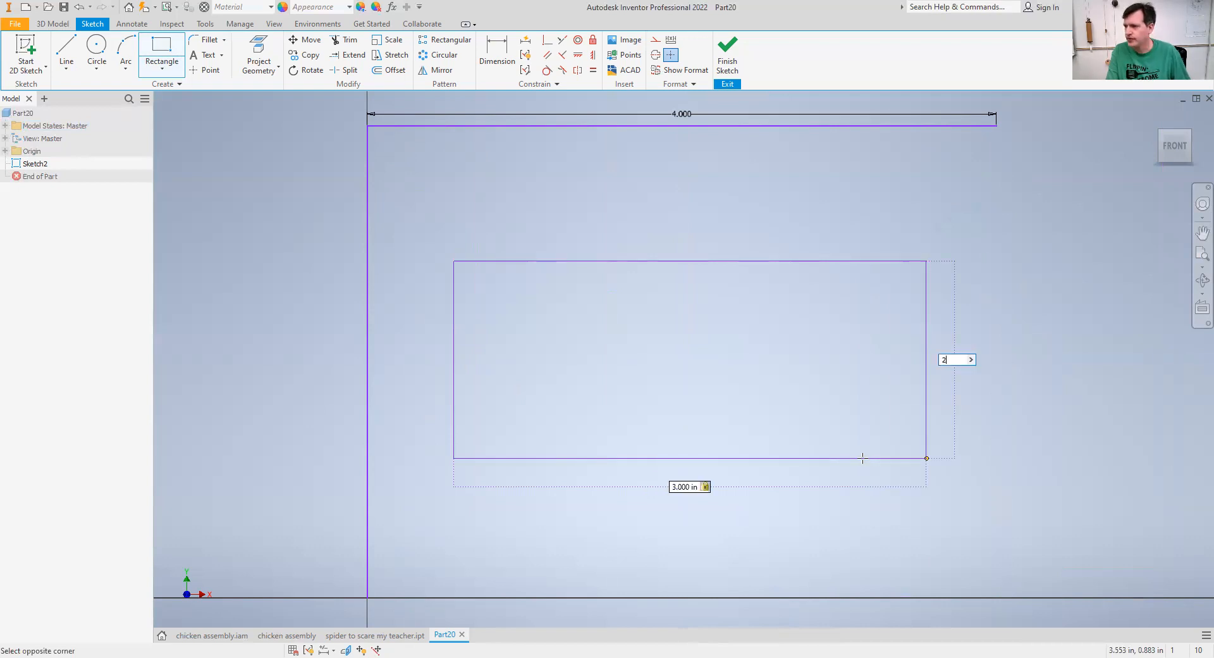
key(Tab)
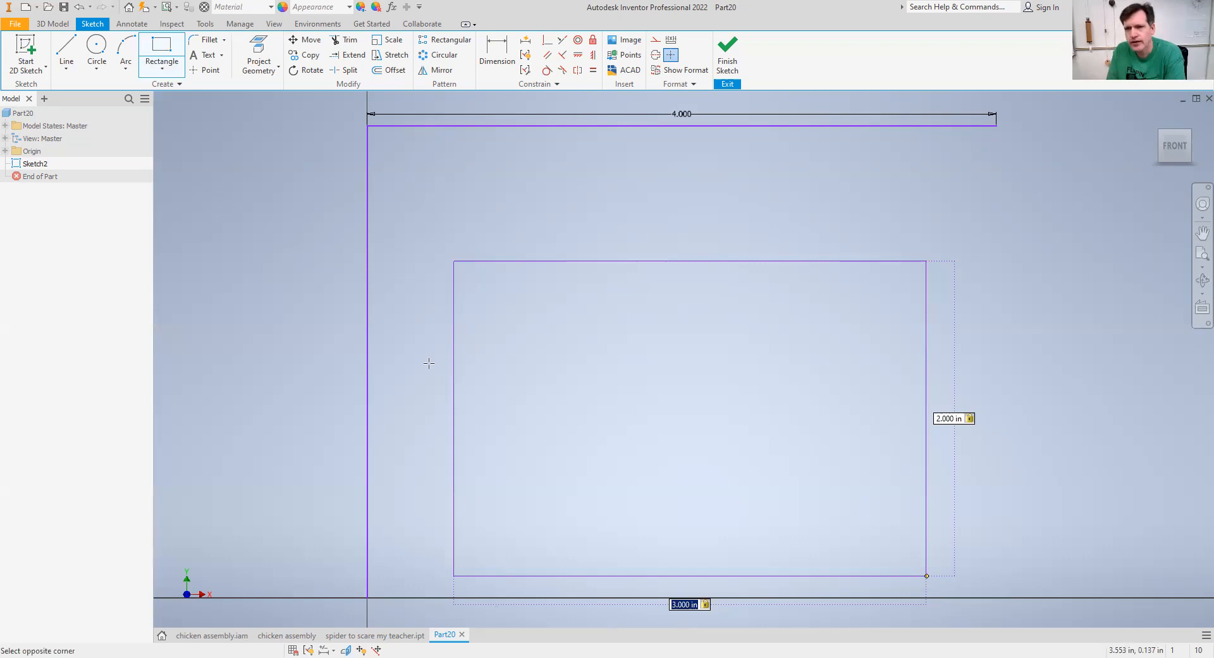
key(Return)
key(Escape)
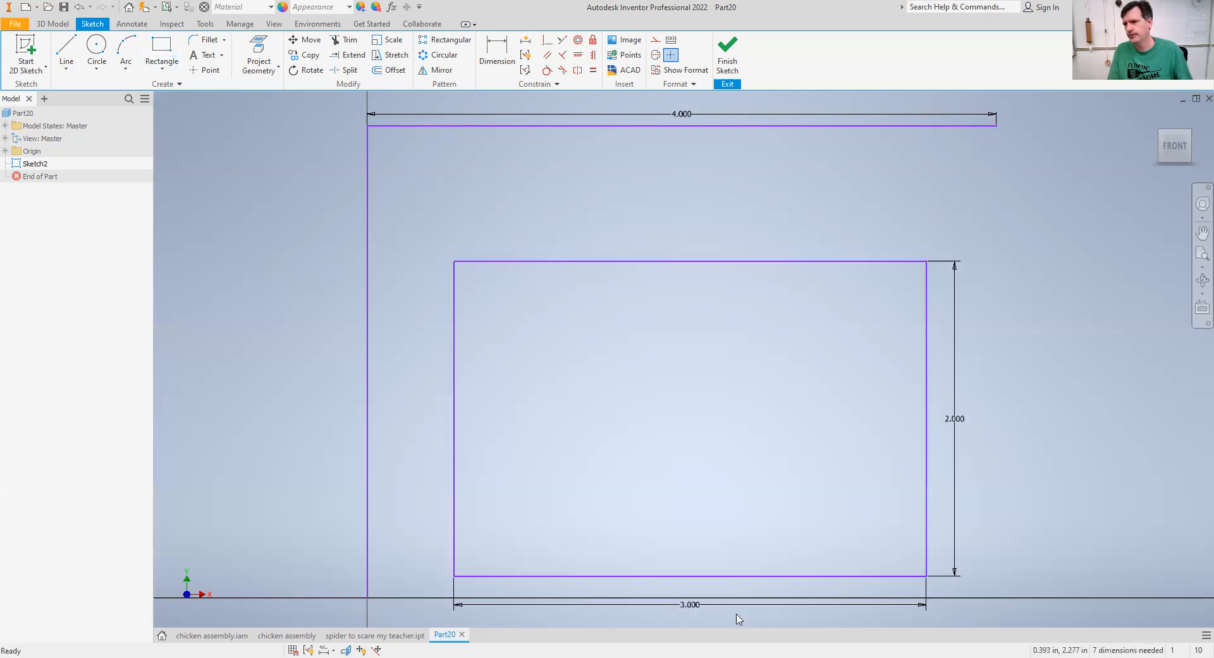
Step: Move the 3 by 2 in rectangle slightly upward, keeping it clear of the two outer lines
drag(432, 234, 991, 602)
drag(930, 548, 932, 502)
click(1019, 406)
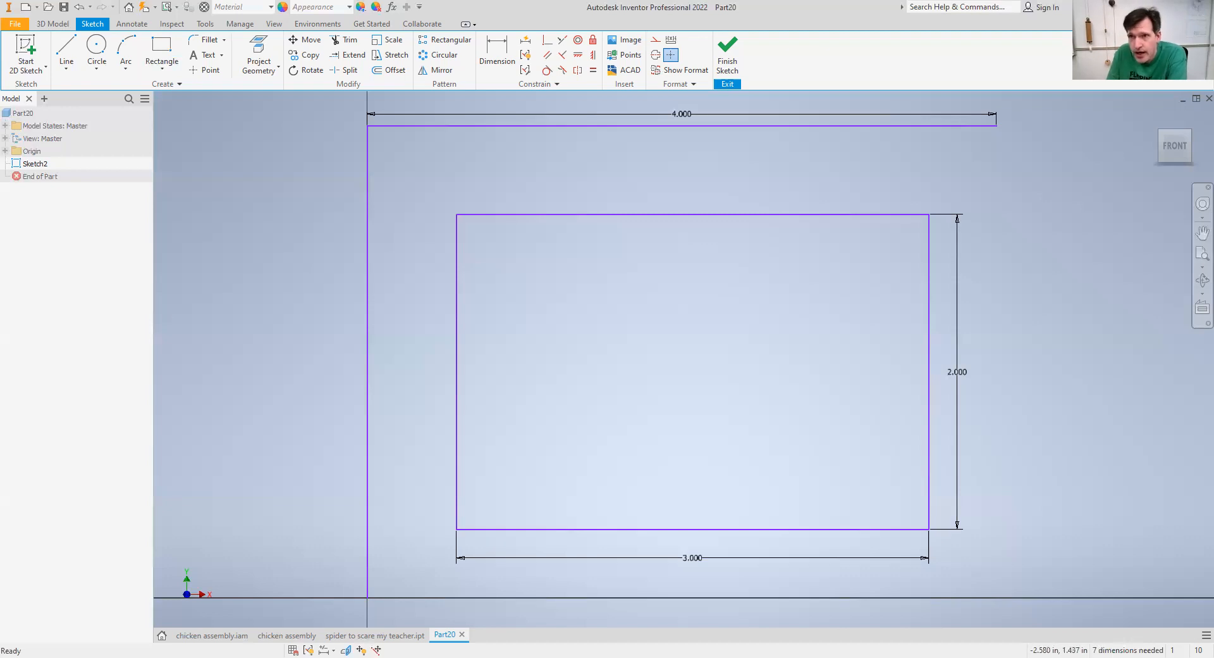
Step: Draw a small rectangle 0.125 in wide against the outside of the 3 by 2 in rectangle's left edge, at its upper-left corner
click(165, 45)
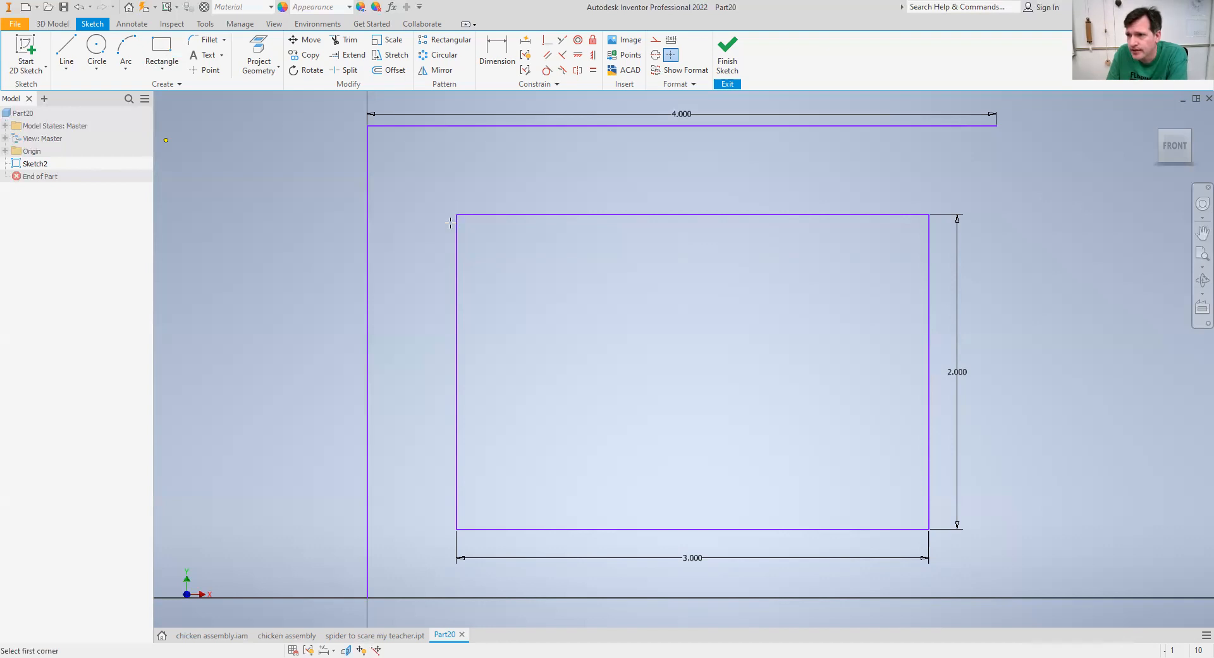
click(441, 241)
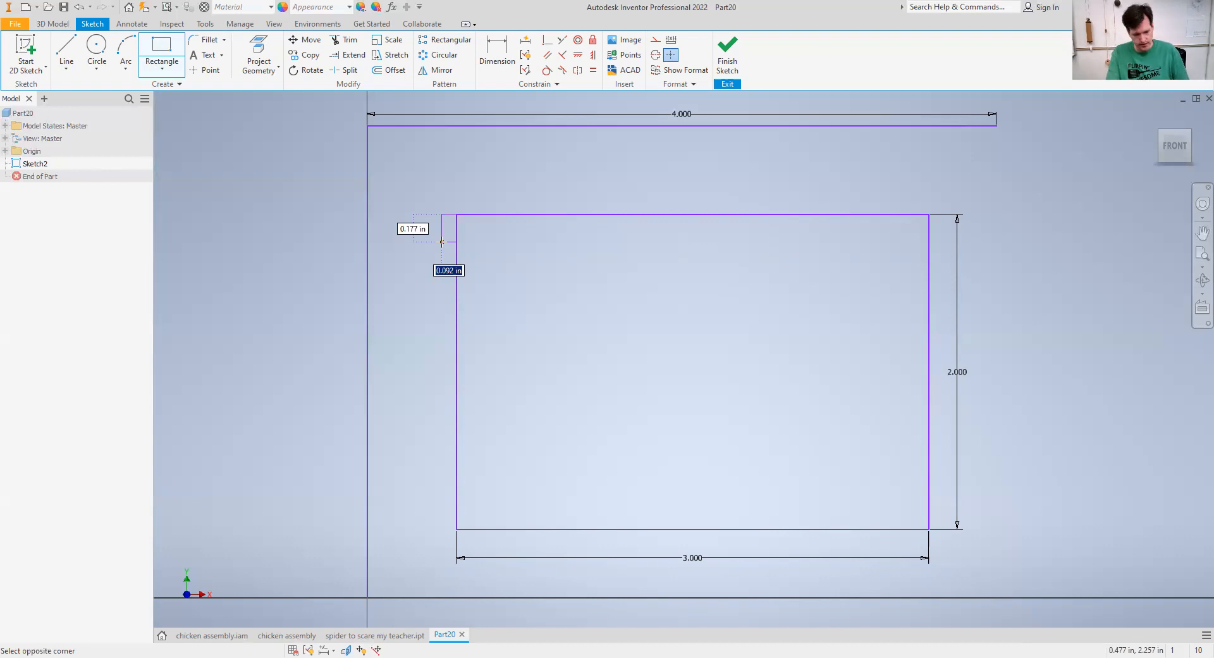
text(.12)
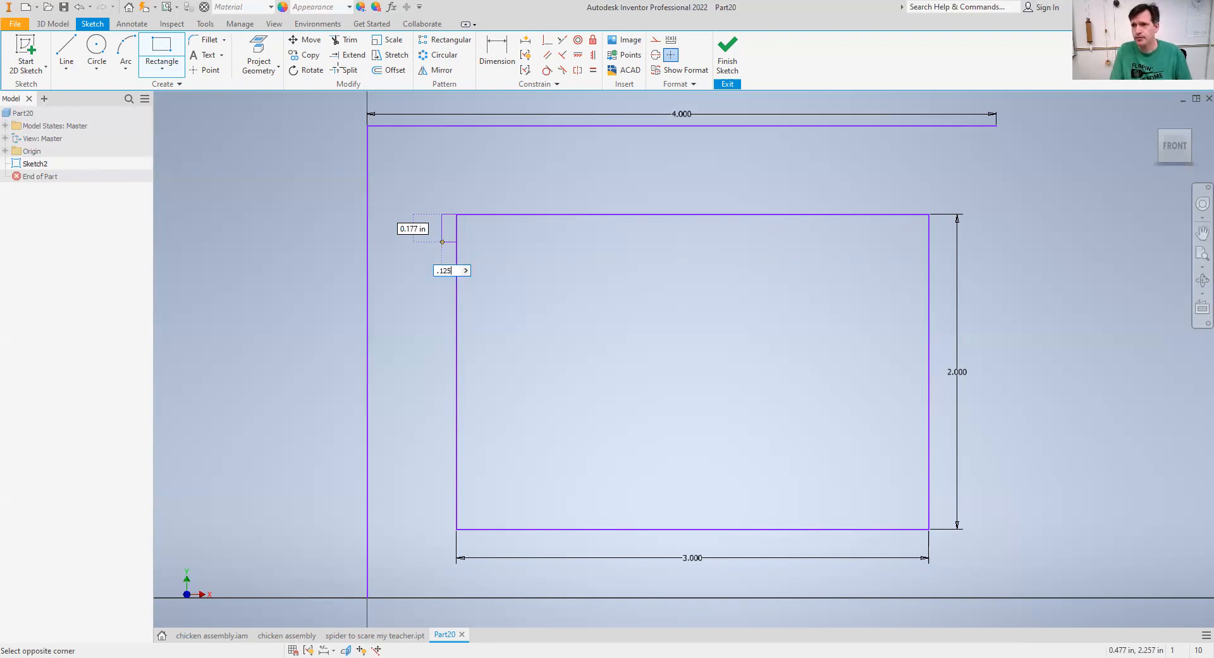
text(5)
key(Return)
Step: Dimension the small rectangle's height at 0.25 in
click(497, 53)
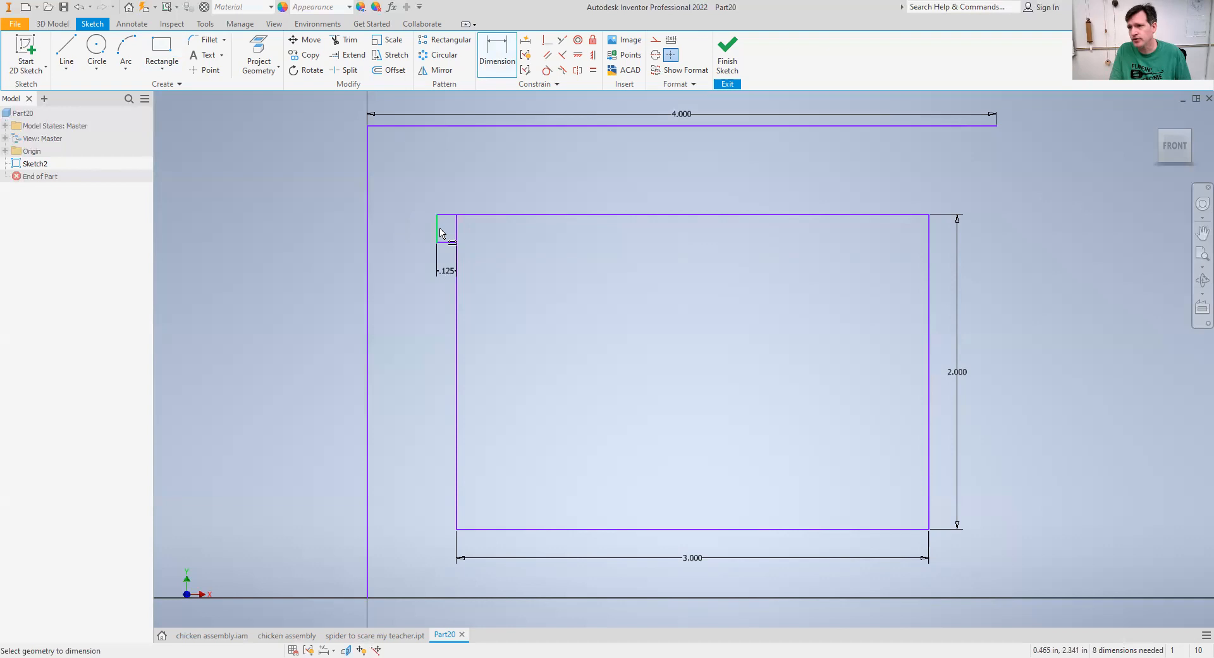
click(423, 241)
click(415, 240)
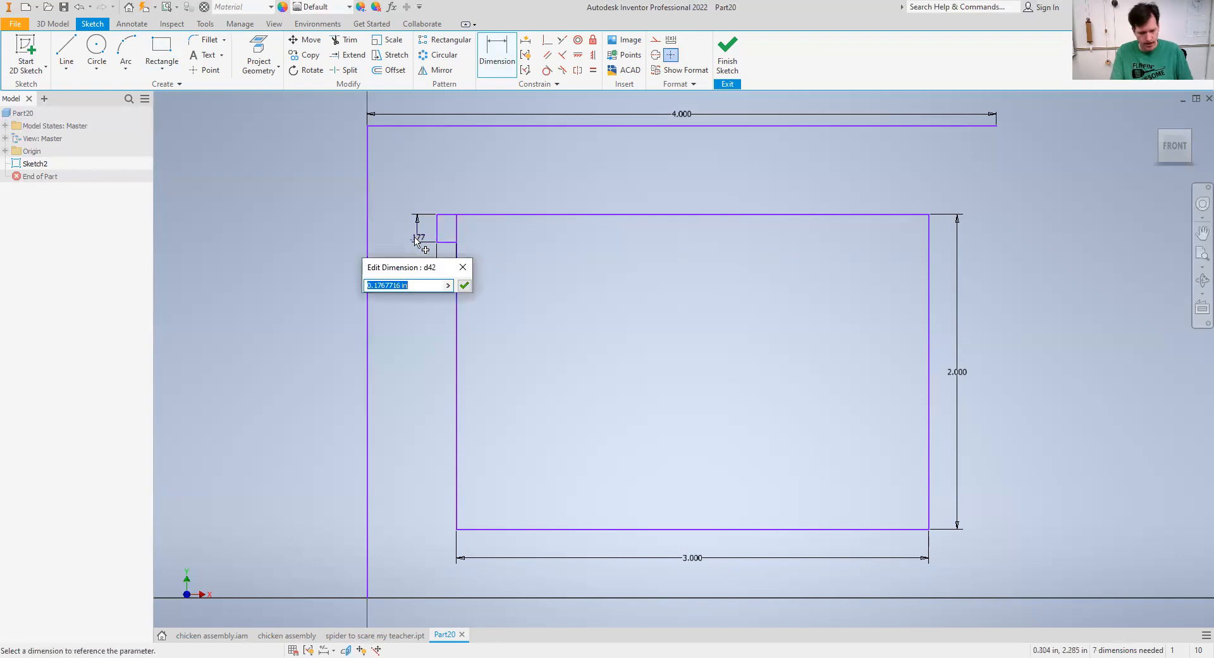
text(.25)
key(Return)
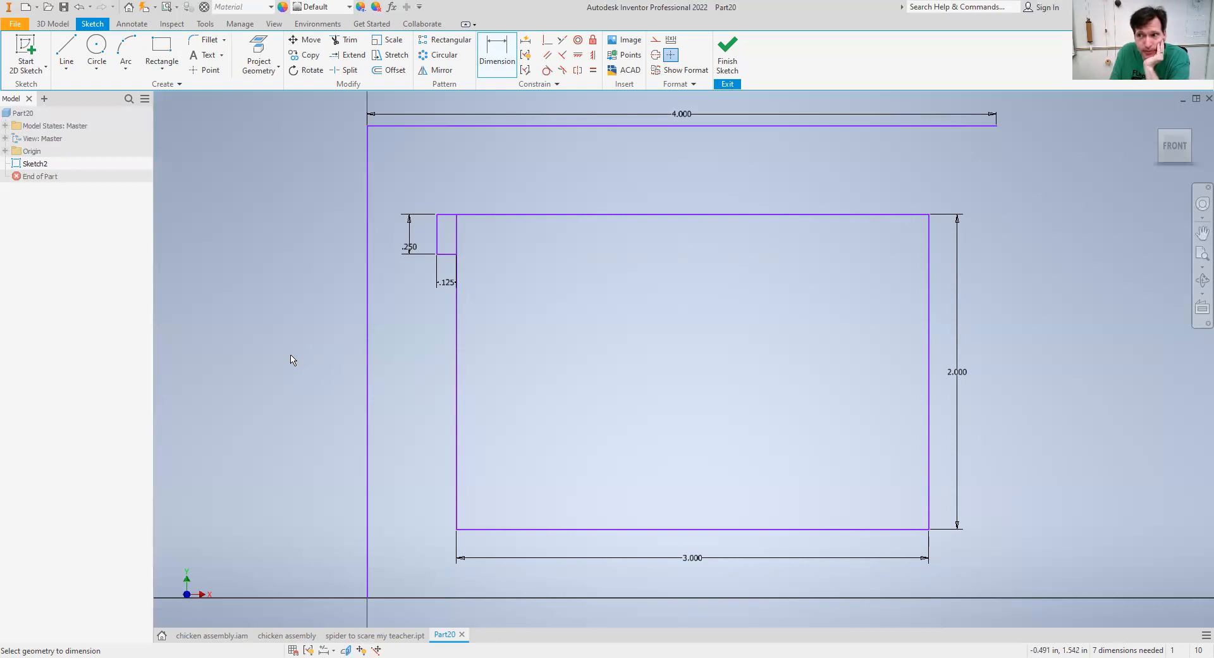
Step: Set the small rectangle's height to 0.25 in + 1/80 and its width to 0.125 in + 1/80
double_click(410, 250)
click(396, 299)
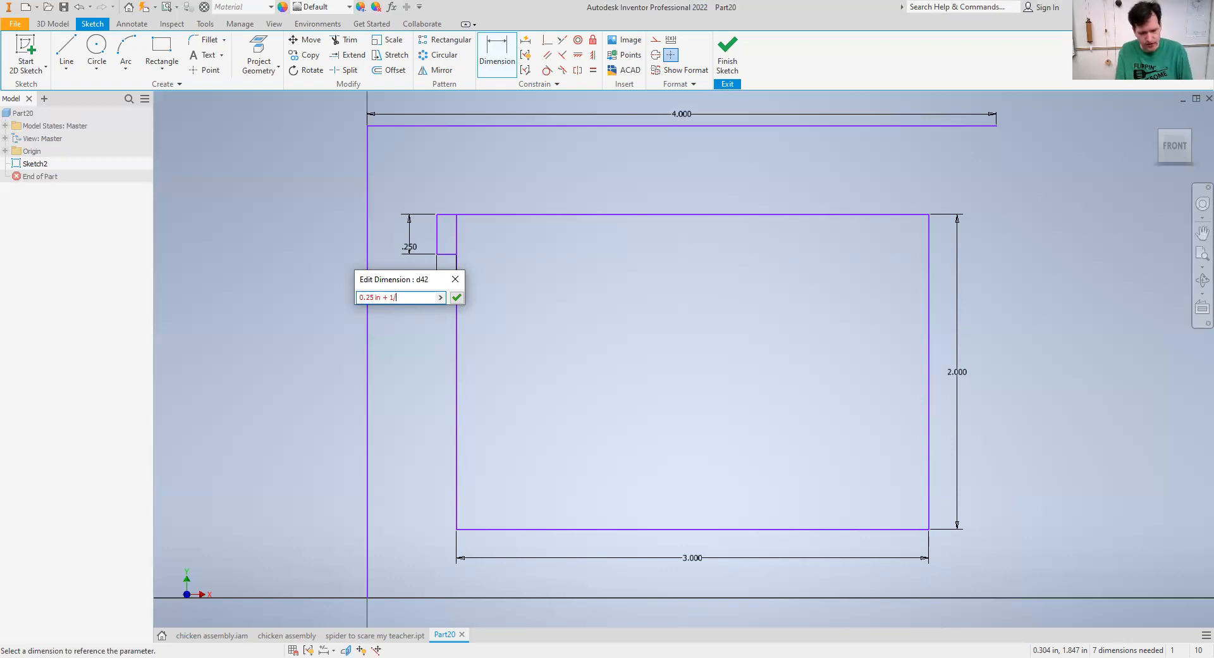
key(Return)
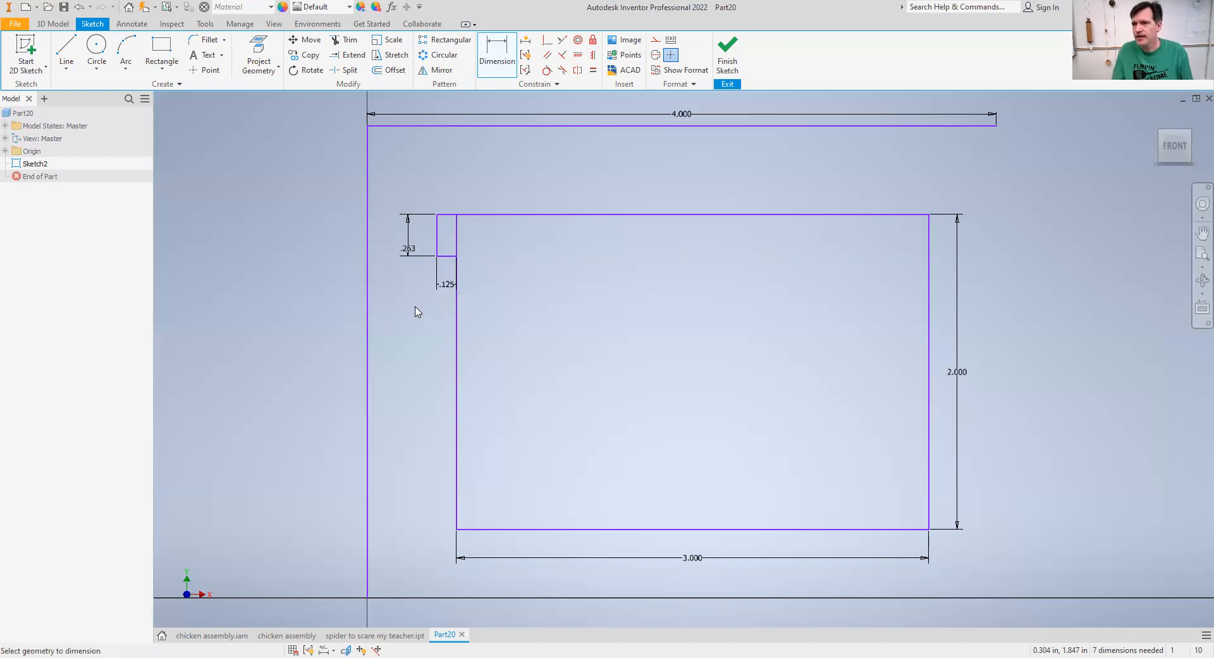
click(451, 288)
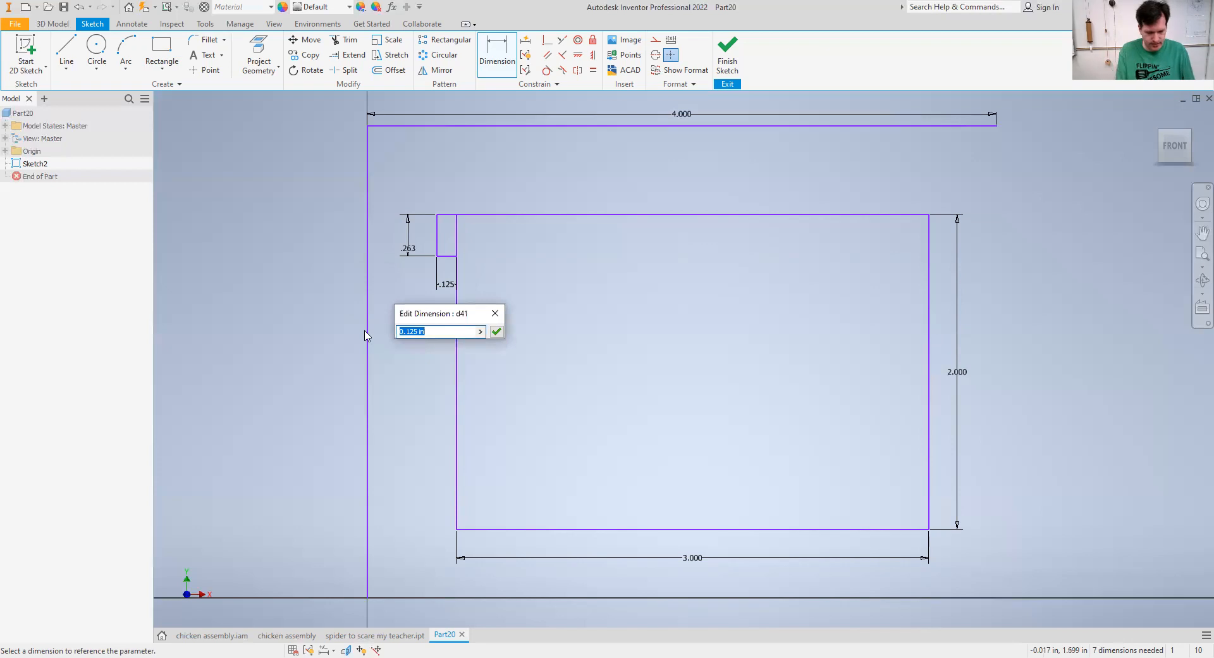
key(Right)
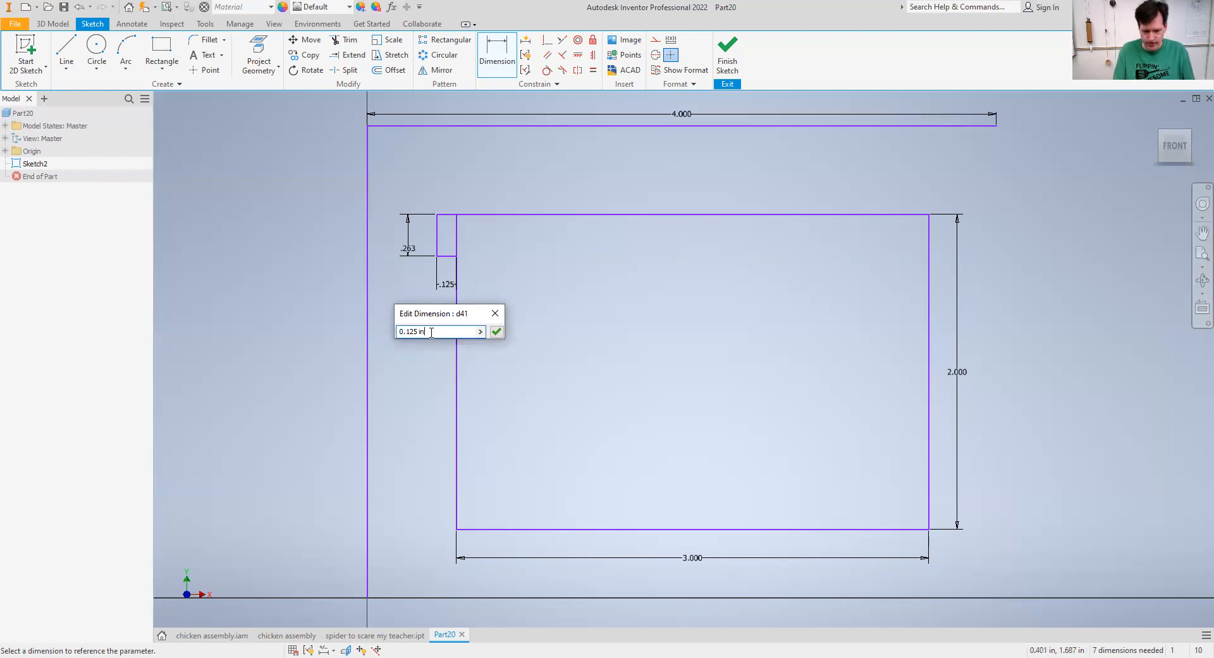
text(+ 1/80)
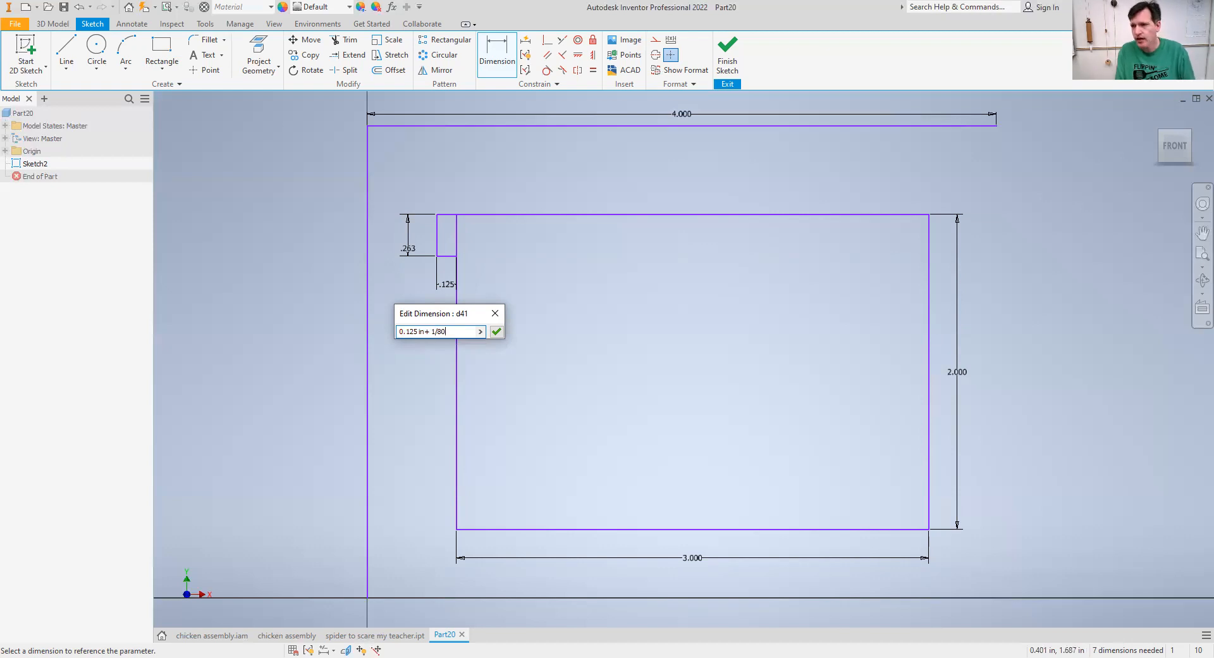
key(Return)
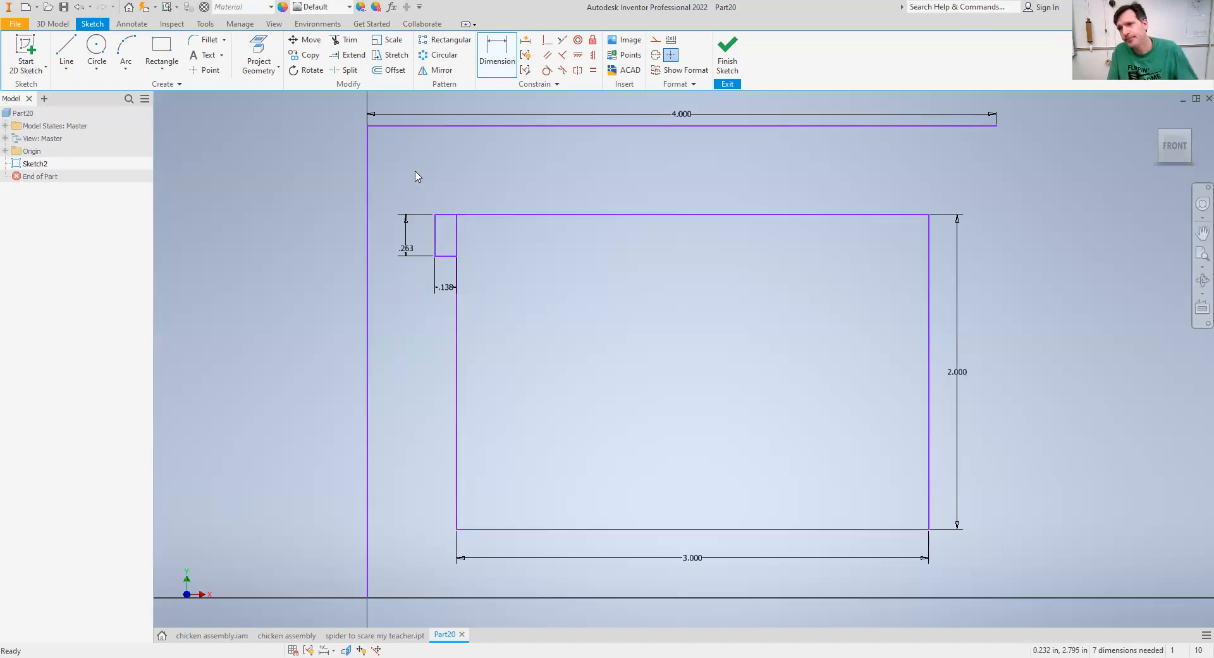
drag(393, 175, 506, 343)
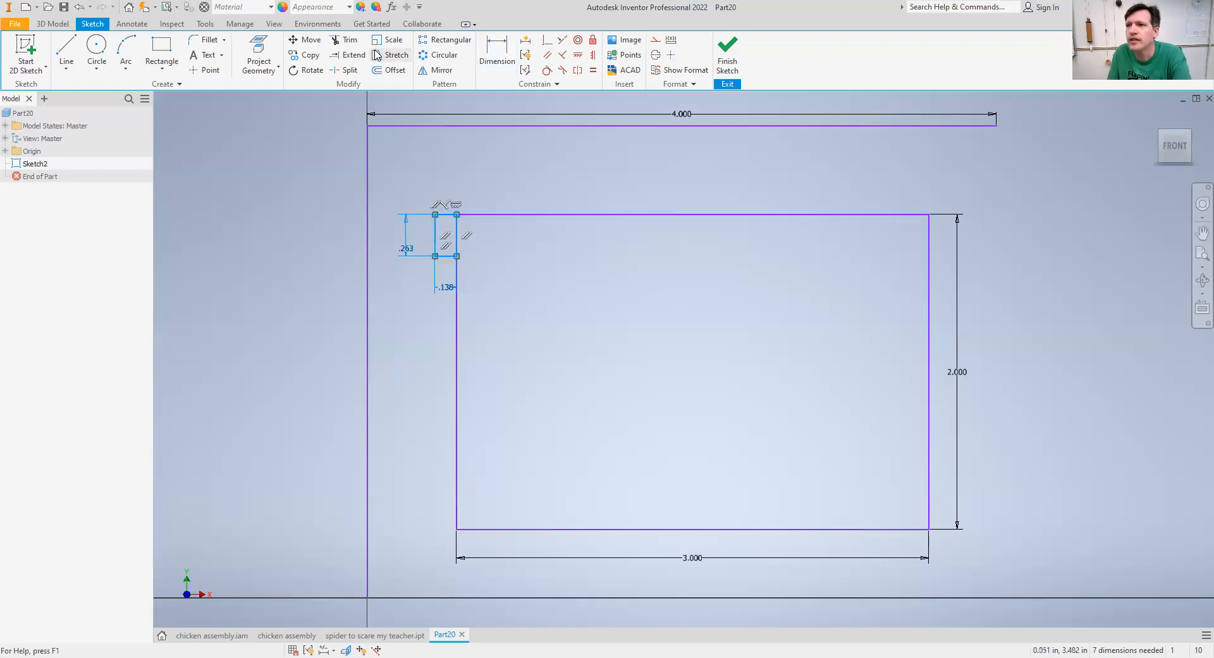
click(442, 40)
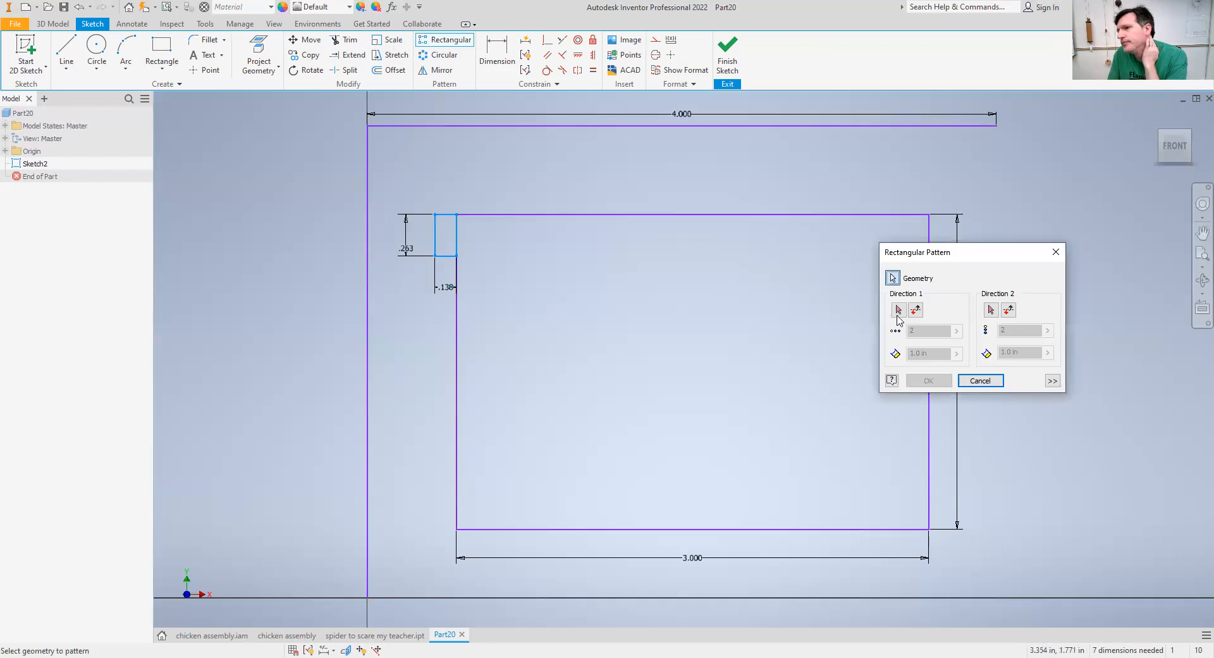
click(992, 383)
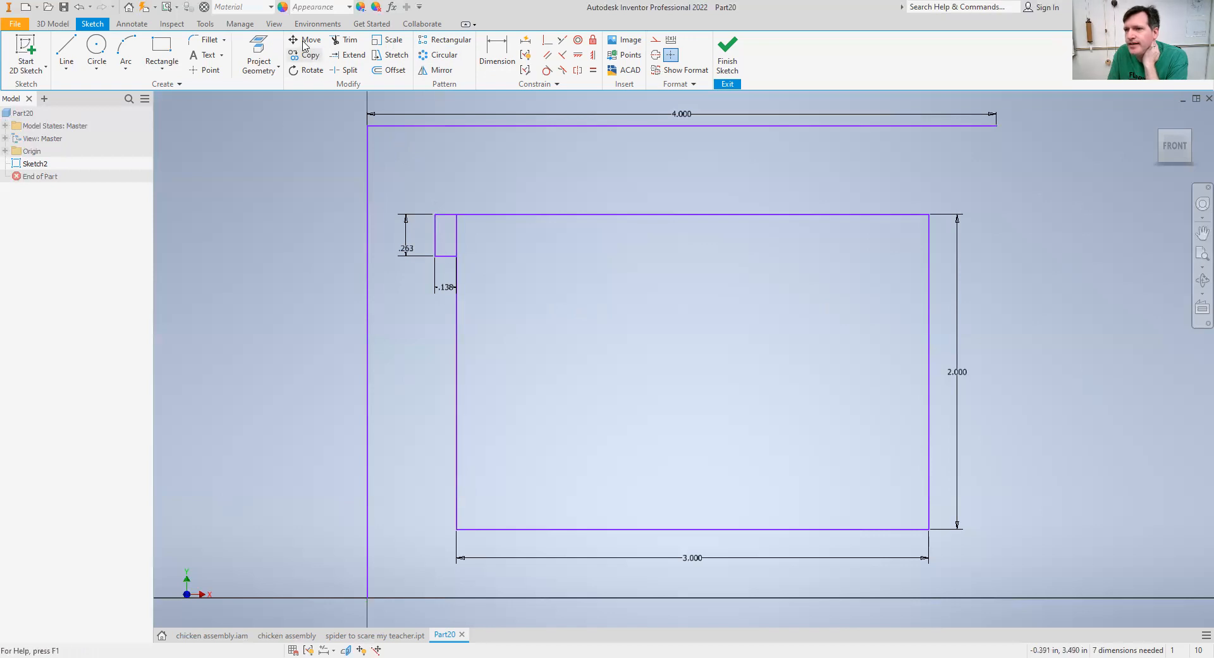
Step: Create a rectangular pattern of 4 small rectangles going down the 3 by 2 in rectangle's left edge, spaced 0.5 in apart
click(444, 40)
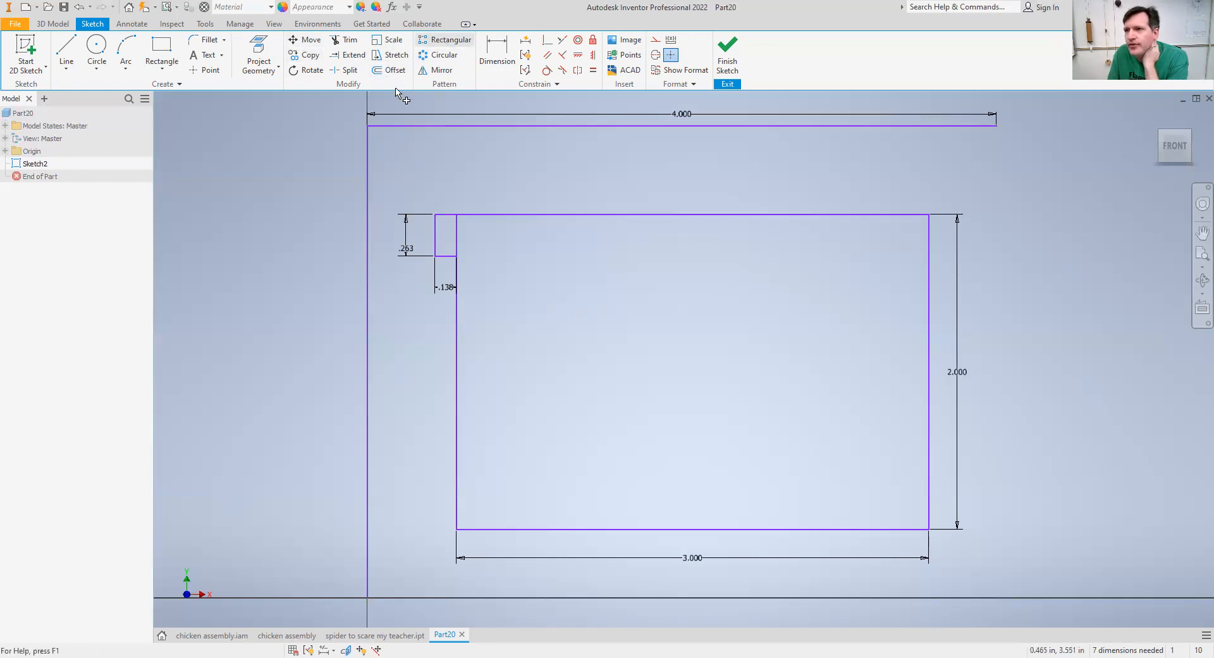
click(447, 257)
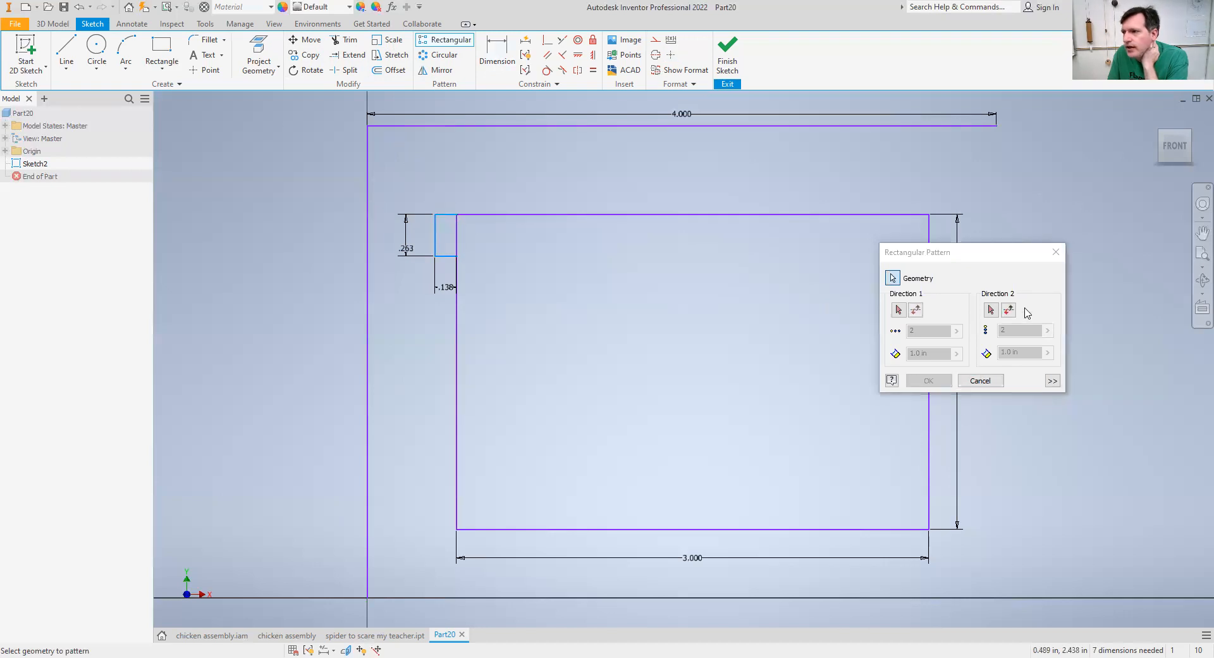
click(898, 310)
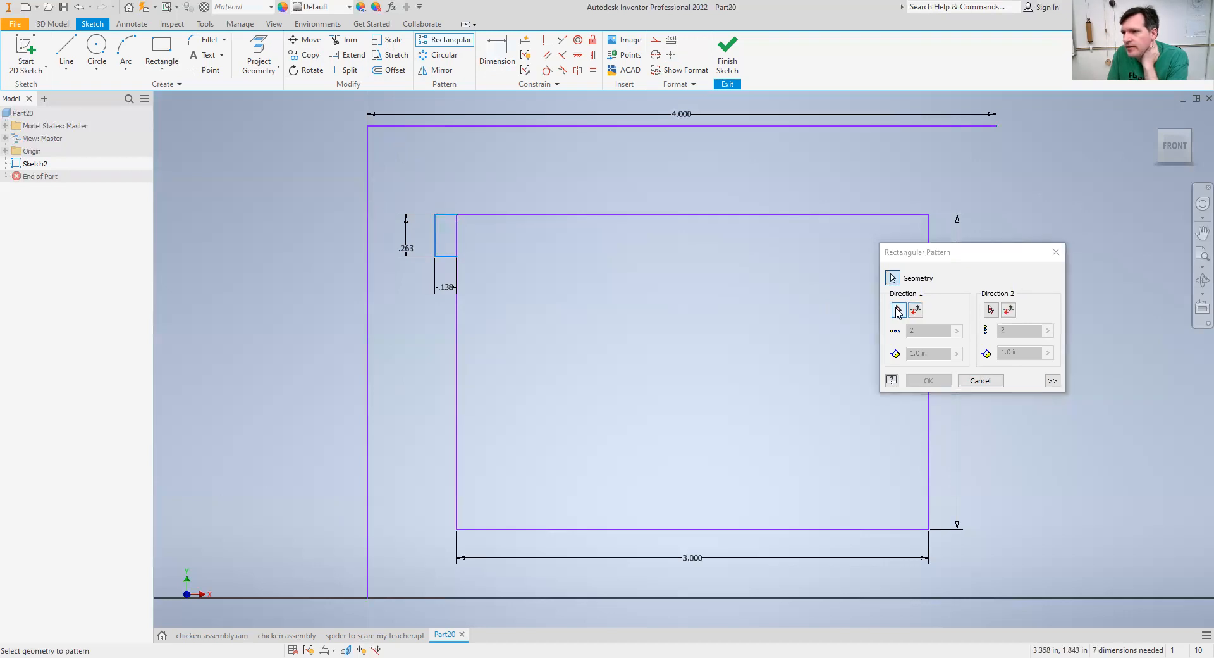
click(460, 408)
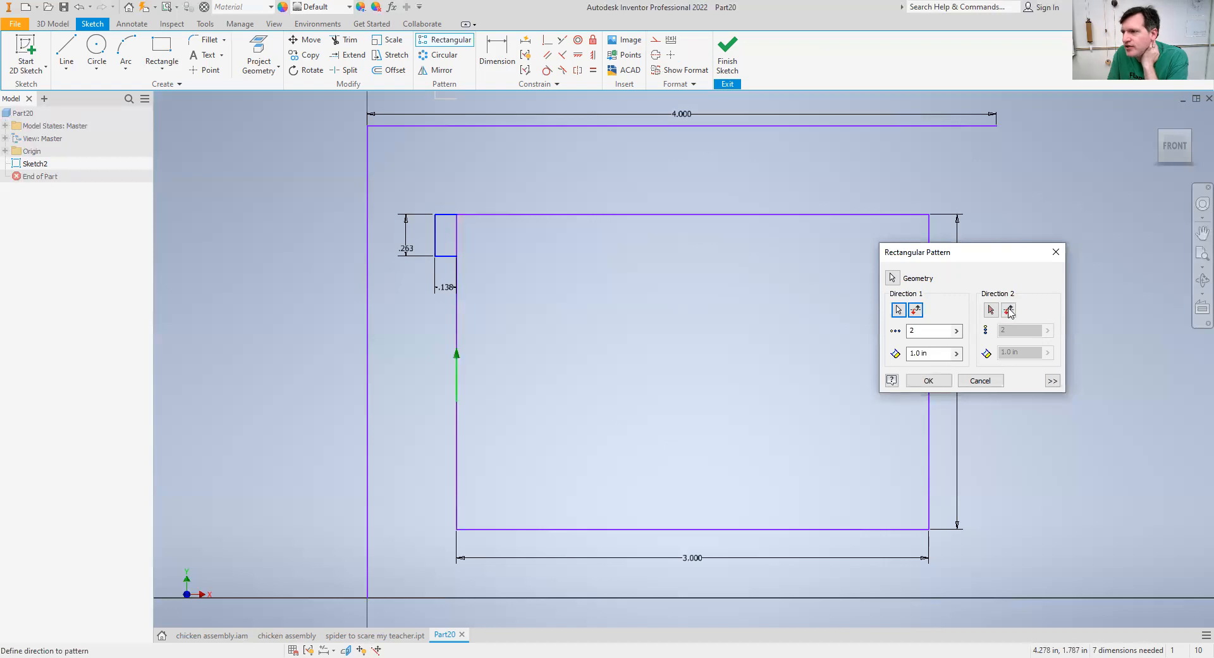
click(916, 310)
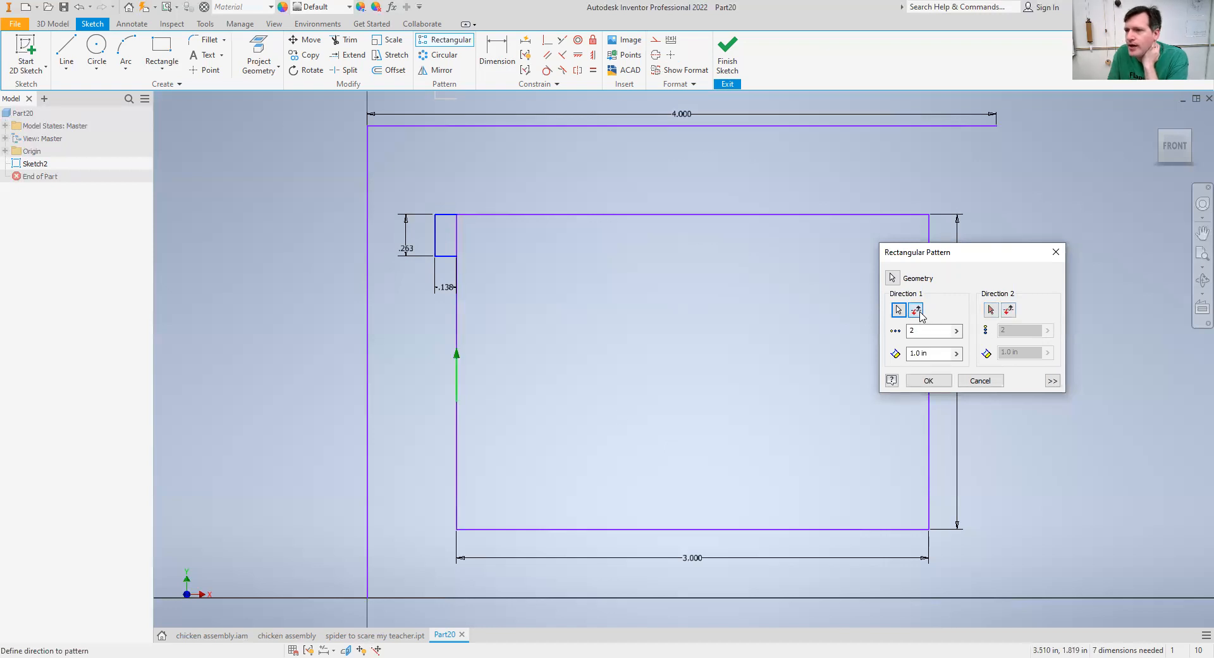
double_click(936, 330)
text(4)
click(937, 352)
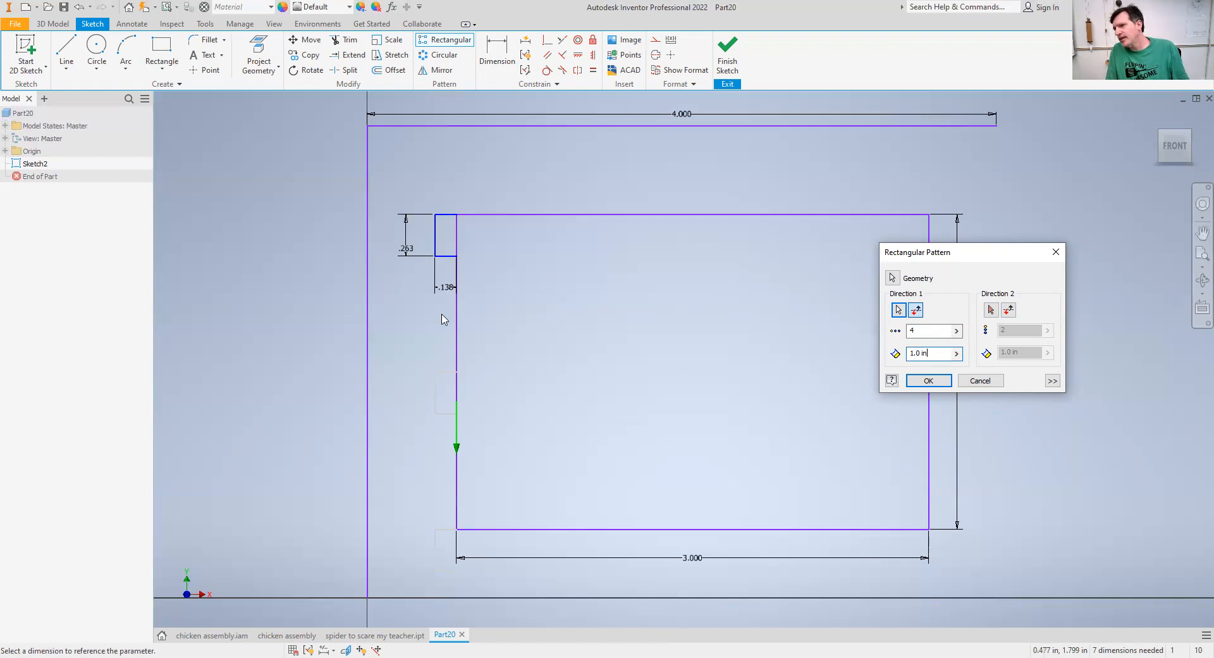
drag(938, 355, 801, 332)
text(.5)
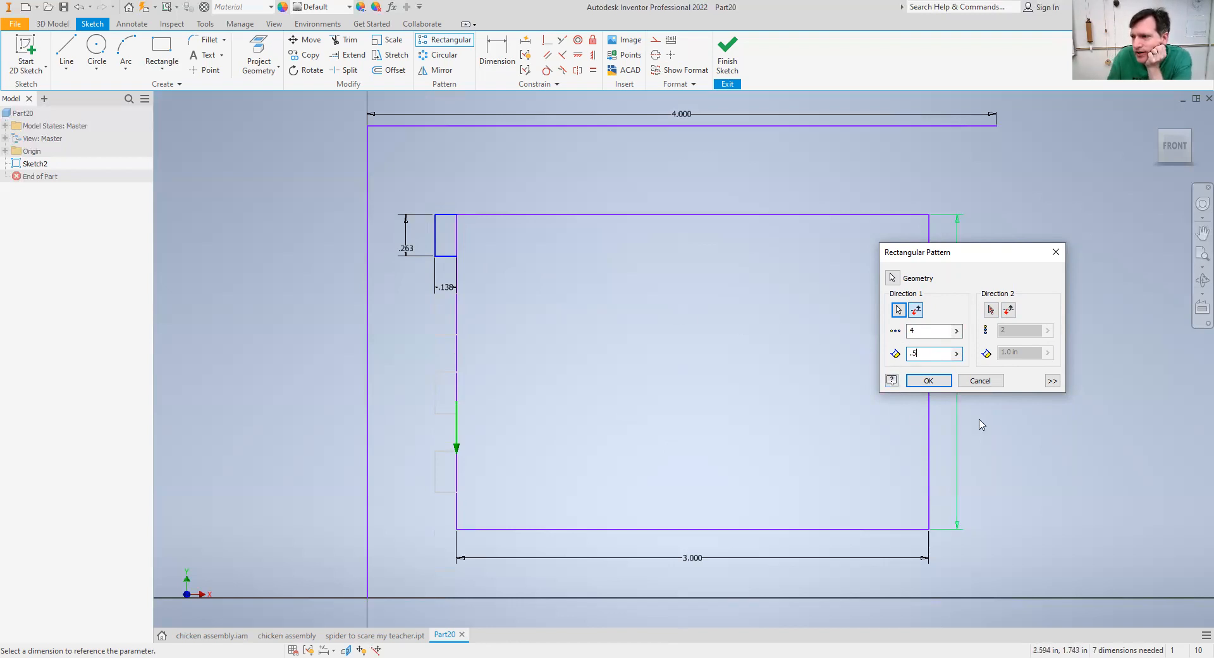
click(928, 381)
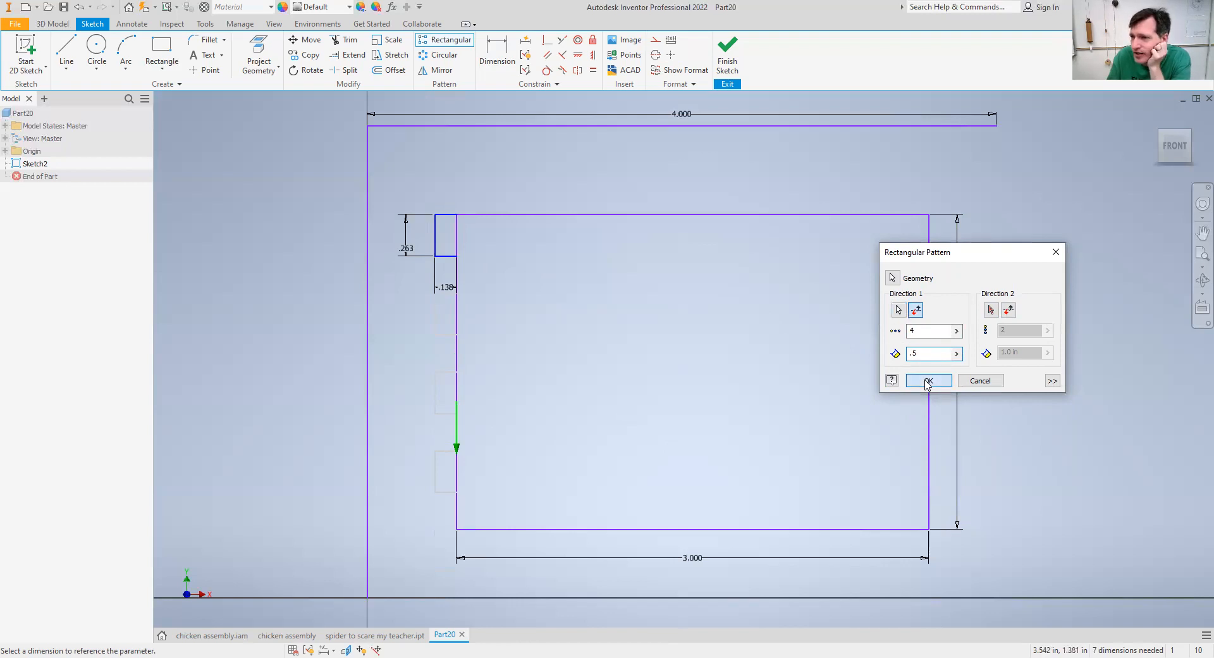
Step: Try to trim the edge segment between the uppermost small rectangle and the 3 by 2 in rectangle
click(343, 40)
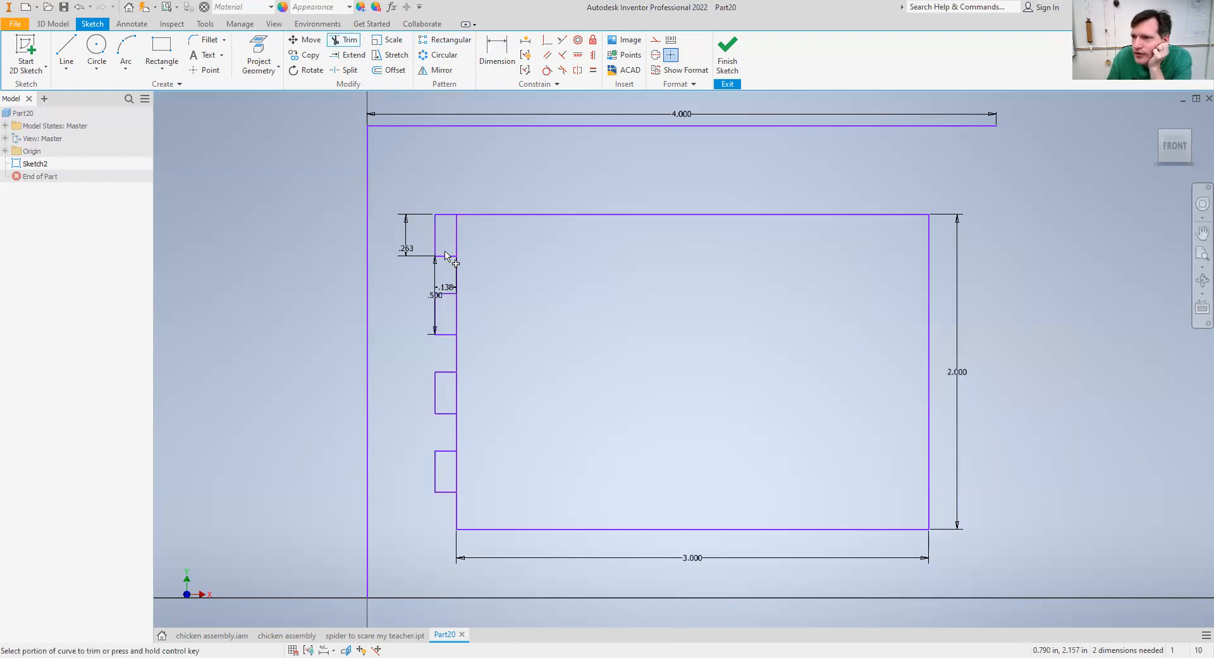
click(459, 241)
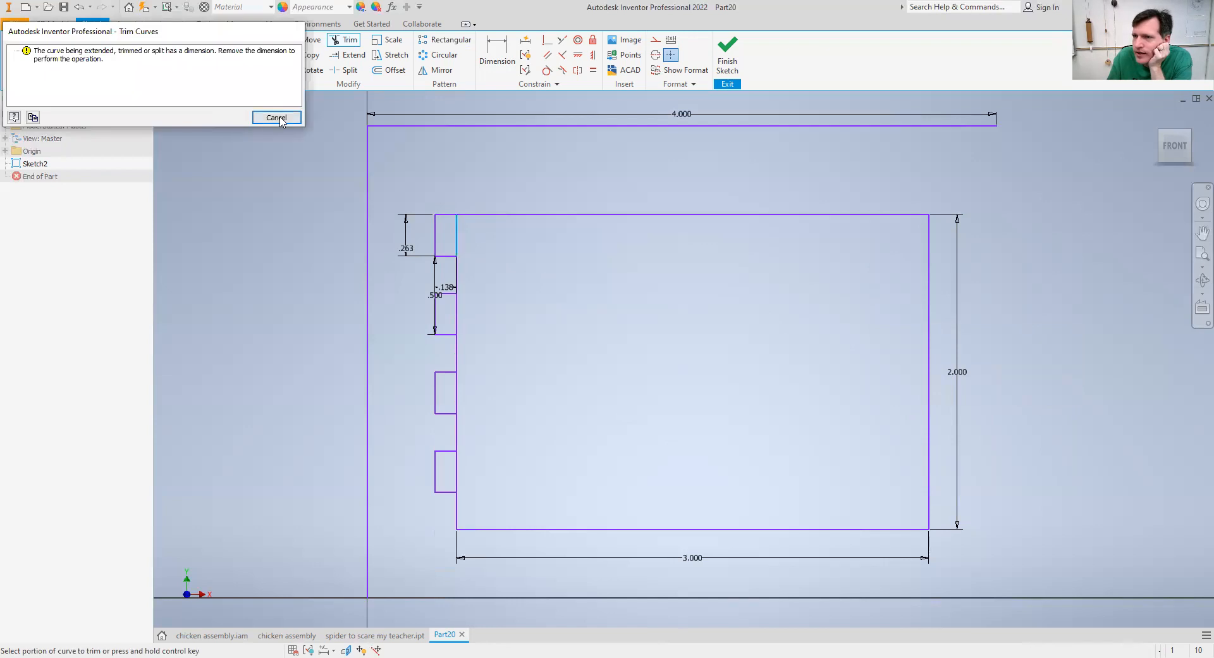
click(275, 118)
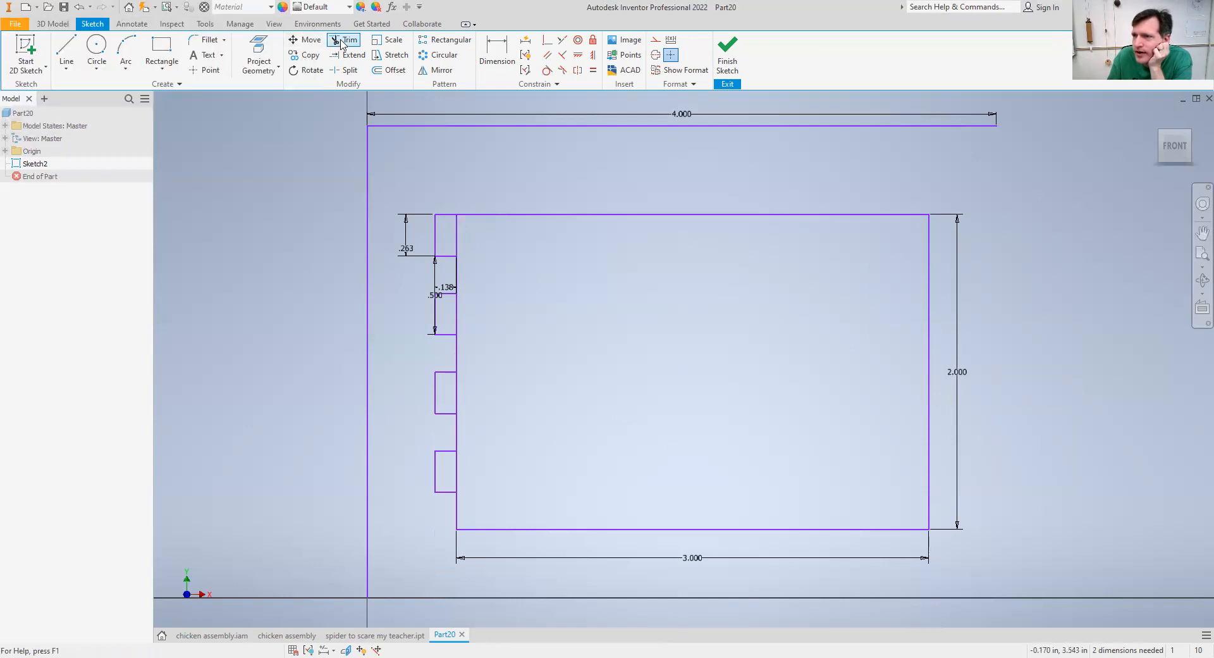
Step: Undo the rectangular pattern of the small rectangle
key(ctrl)
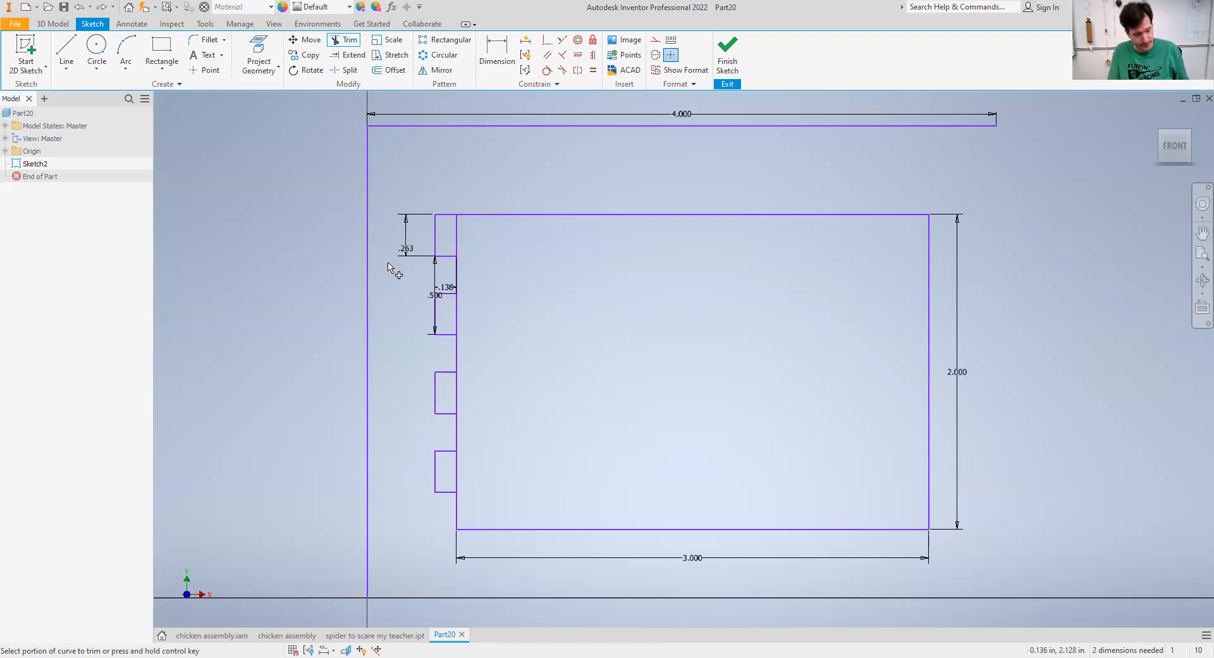
key(ctrl)
key(ctrl+z)
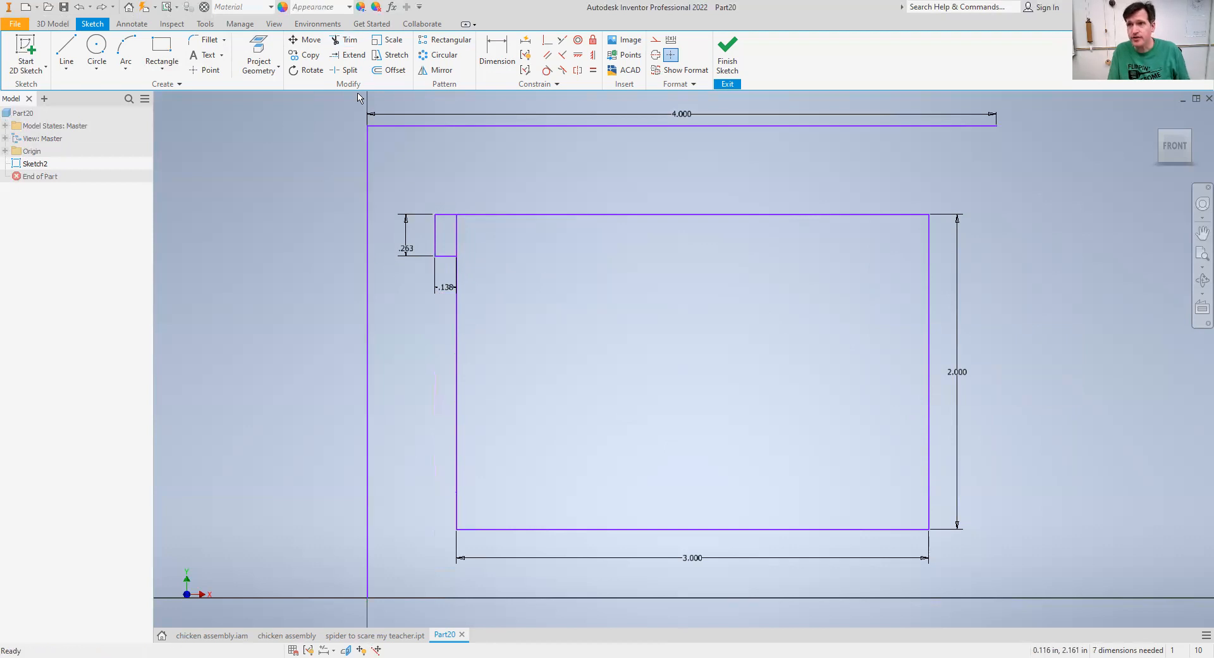
Step: Pattern the small rectangle down the 3 by 2 in rectangle's left edge as 4 non-associative instances spaced 0.5 in apart
click(446, 42)
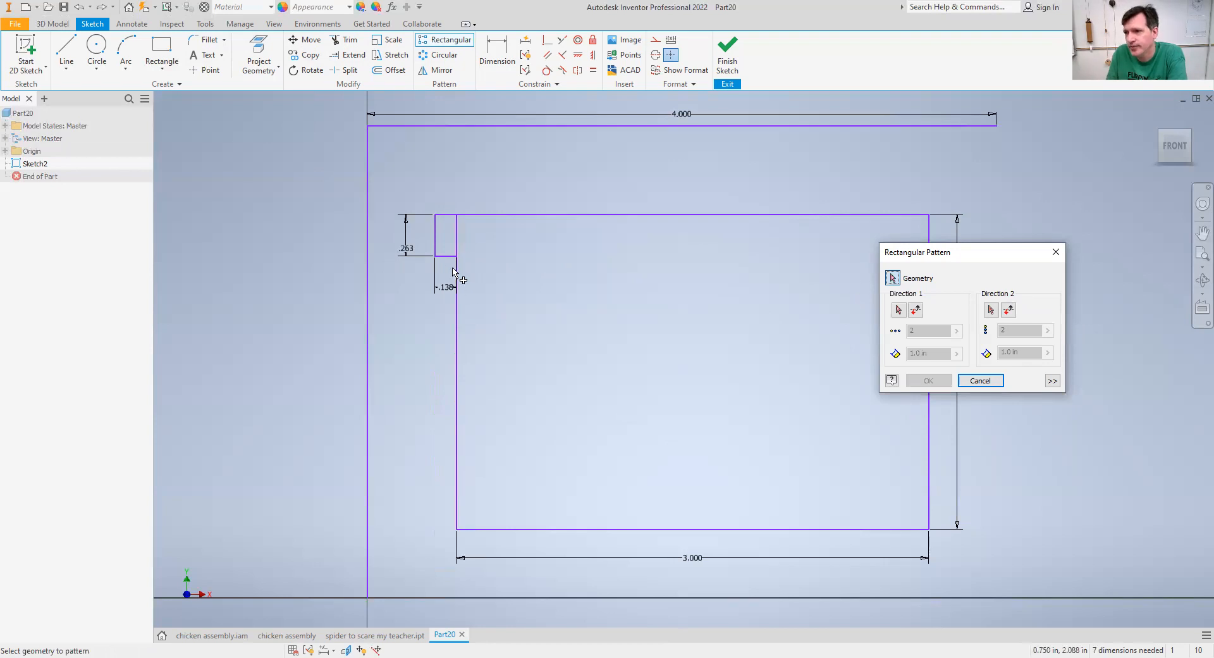
click(434, 247)
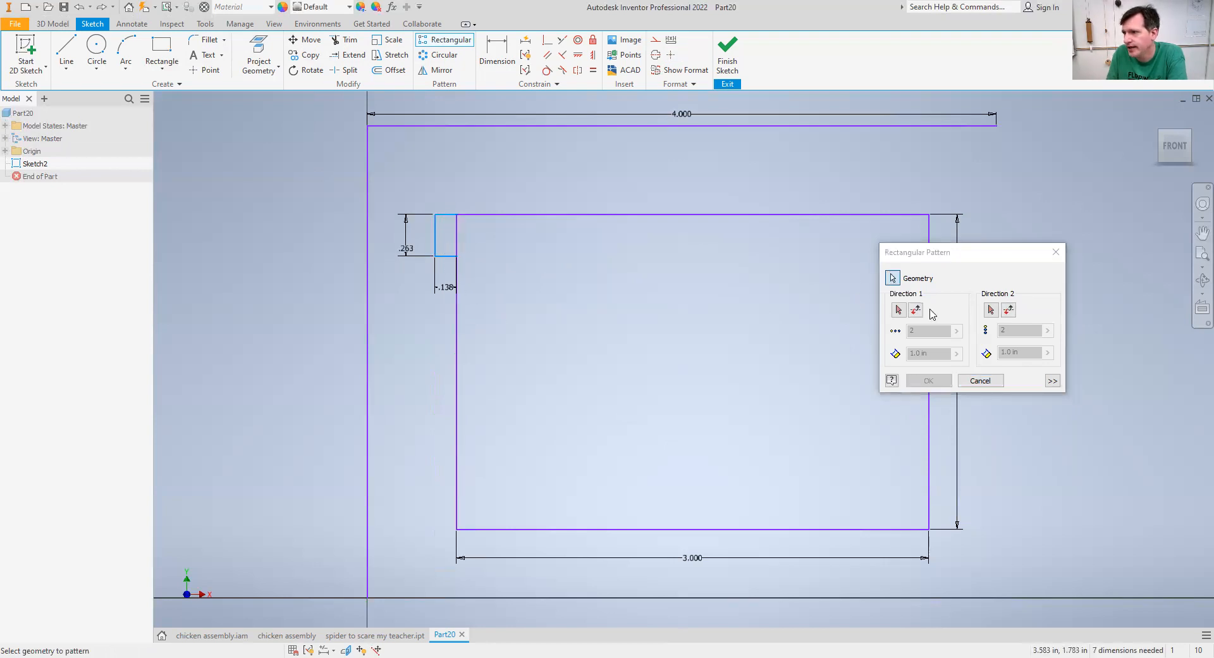
click(898, 310)
click(457, 392)
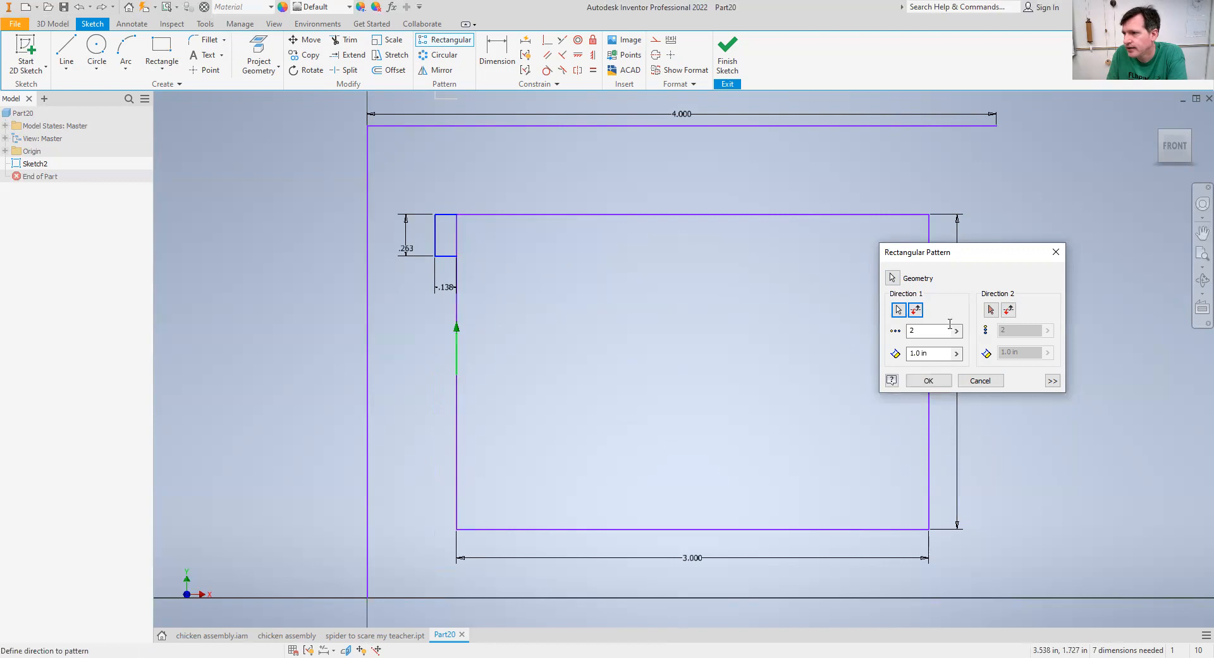
click(923, 332)
text(4)
key(Tab)
text(.)
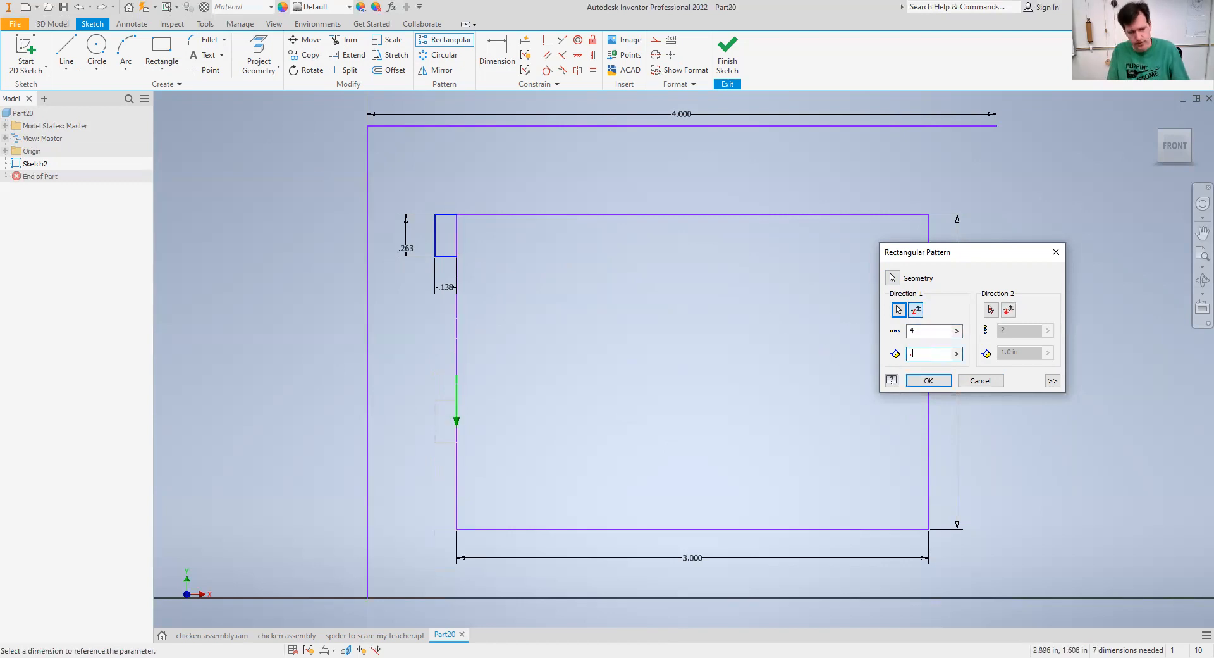
text(5)
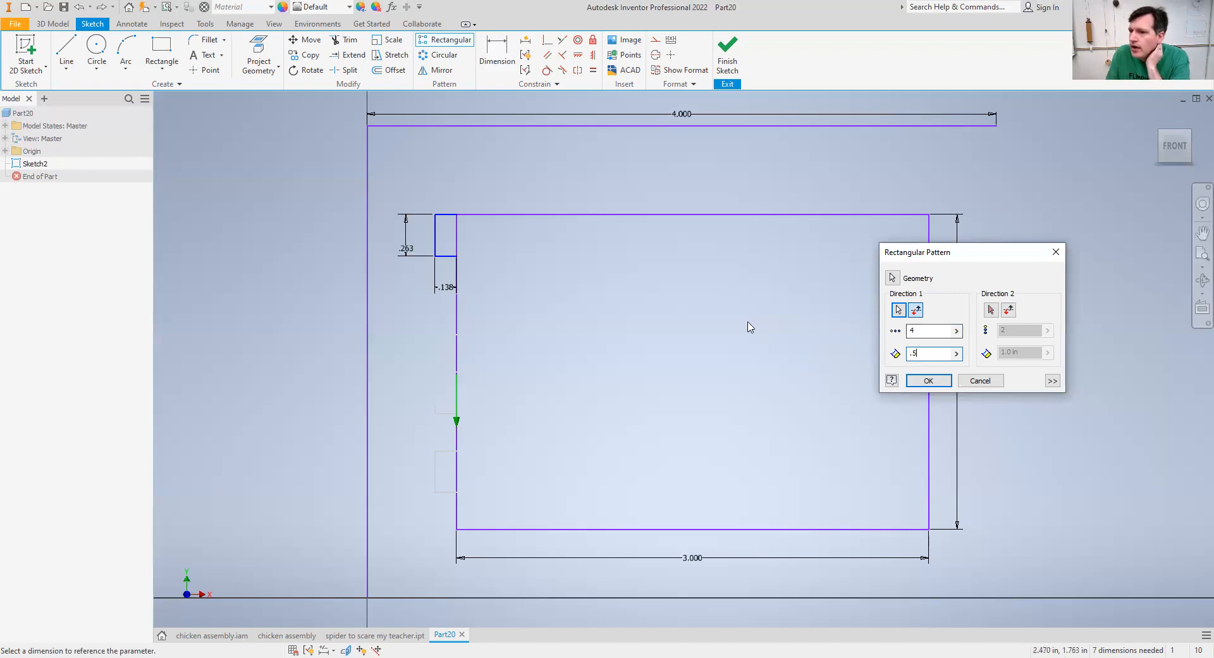
click(1052, 380)
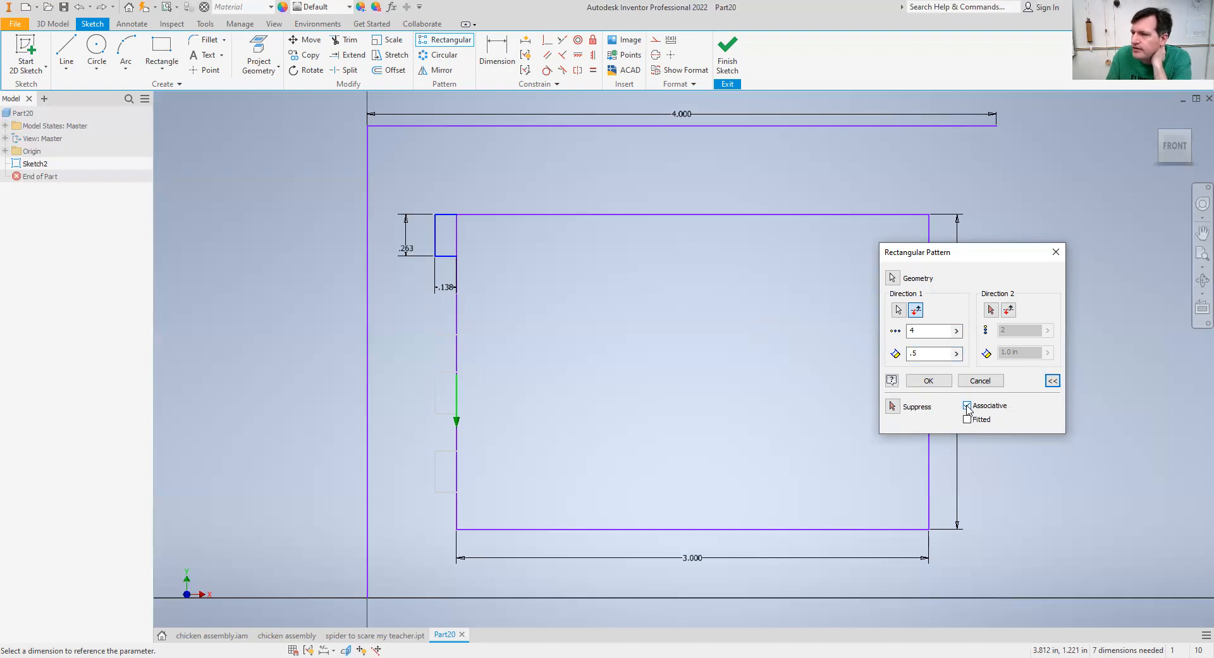
click(967, 406)
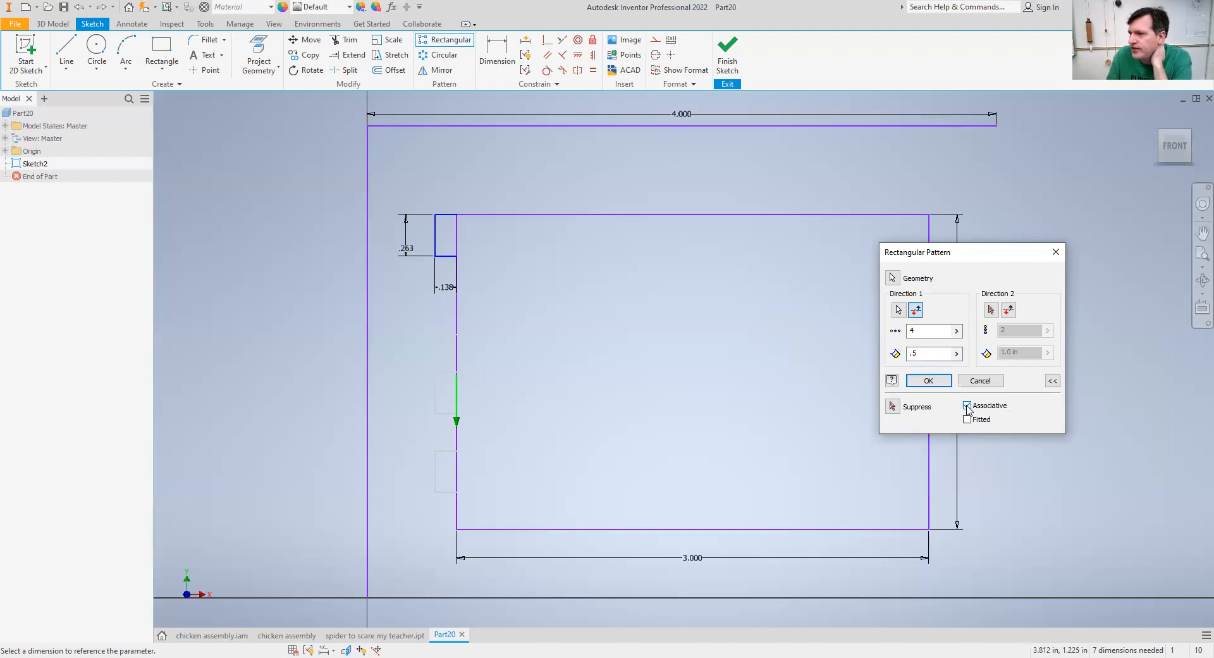
click(927, 381)
Step: Trim the left edge segments of the 3 by 2 in rectangle where they cross the three lower small rectangles
click(345, 40)
click(458, 310)
click(458, 392)
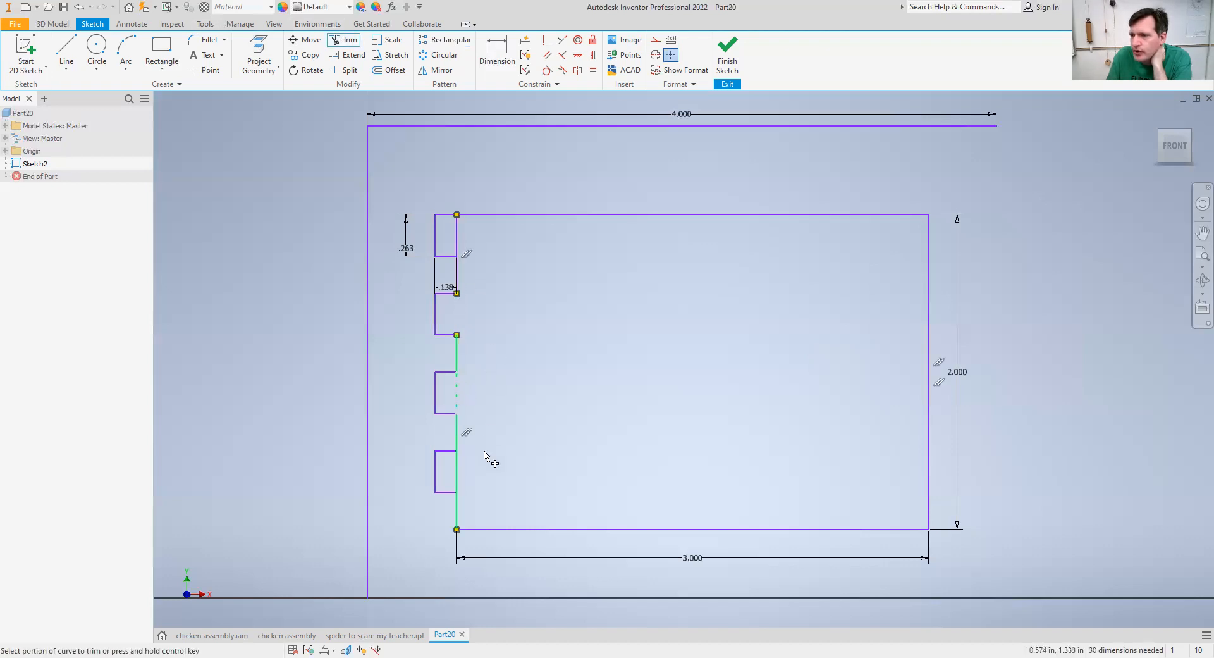
click(454, 476)
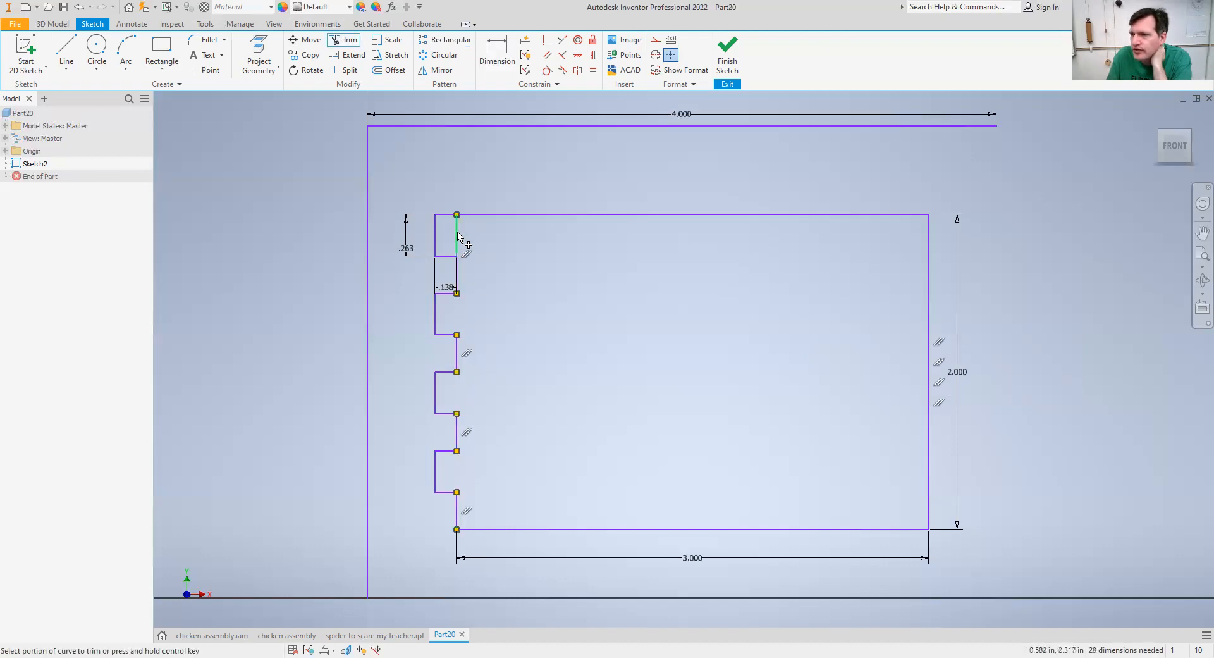
Step: Delete the vertical segment between the uppermost small rectangle and the large rectangle, opening that tab to the interior
click(457, 236)
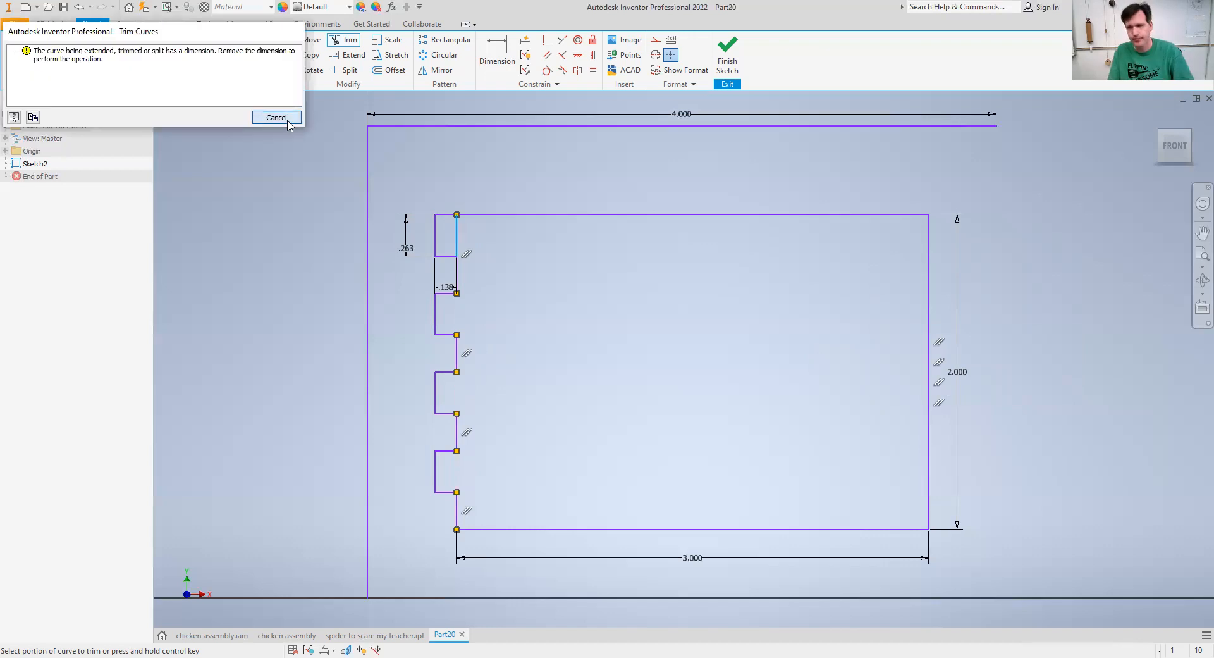
click(288, 122)
key(Escape)
key(Delete)
click(456, 237)
key(Delete)
click(66, 49)
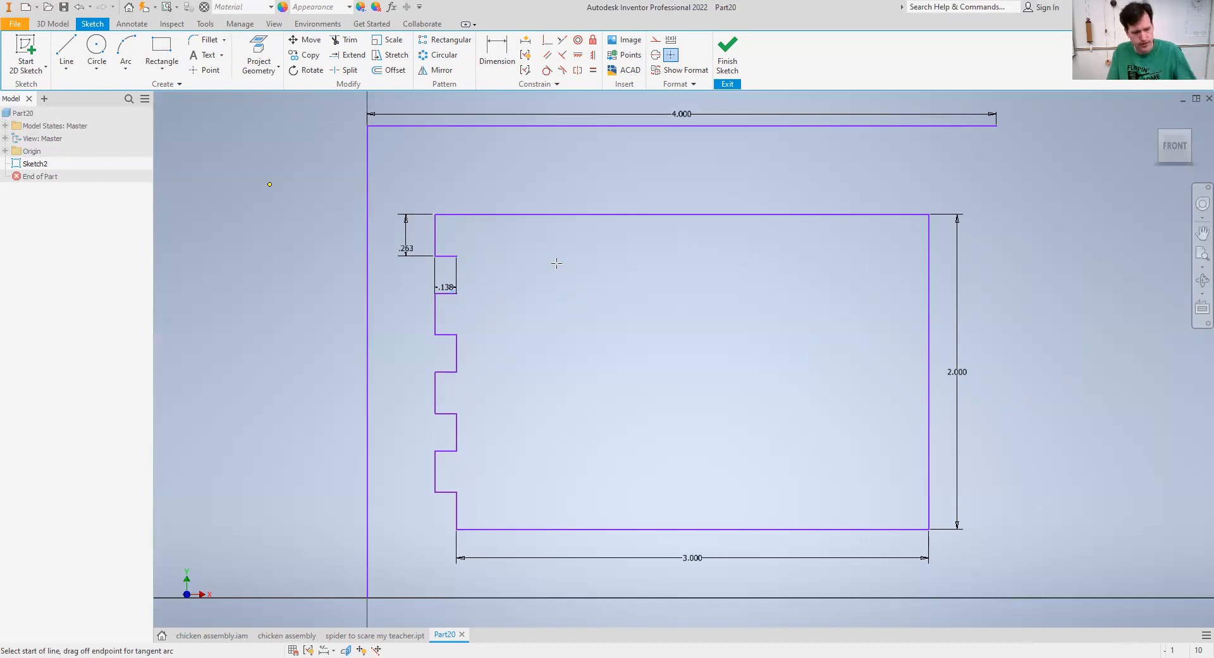
key(Escape)
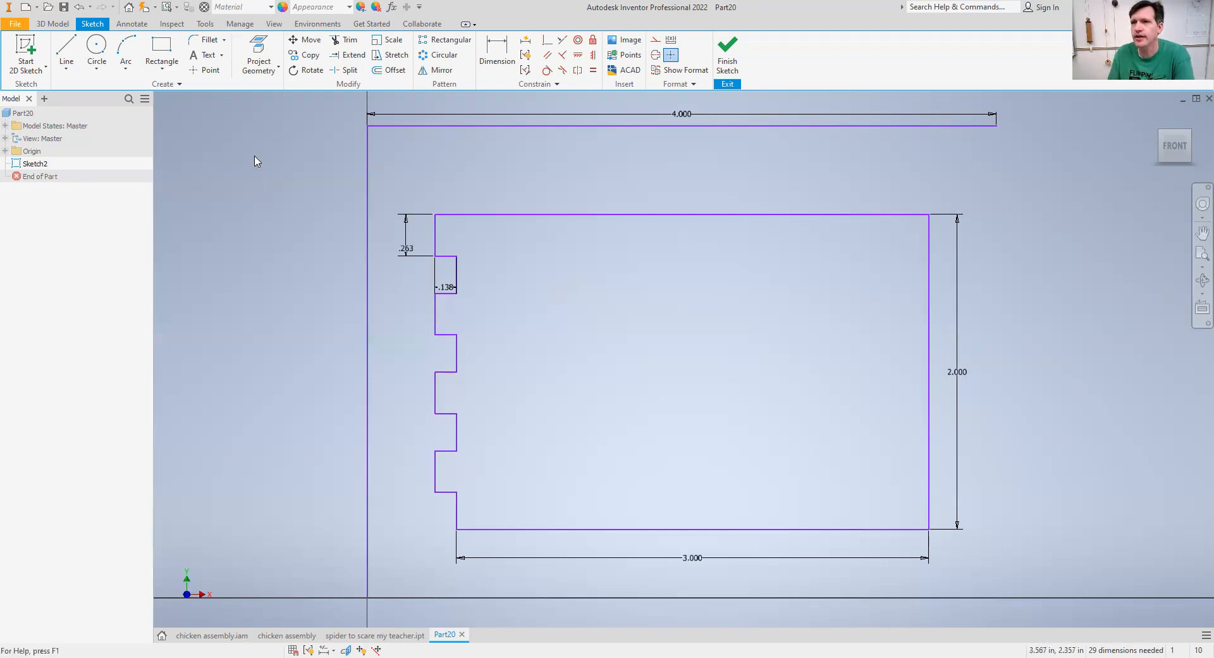
Step: Draw a small rectangle outward from the large rectangle's upper-right corner with a width of 1/8+1/80 in
click(162, 49)
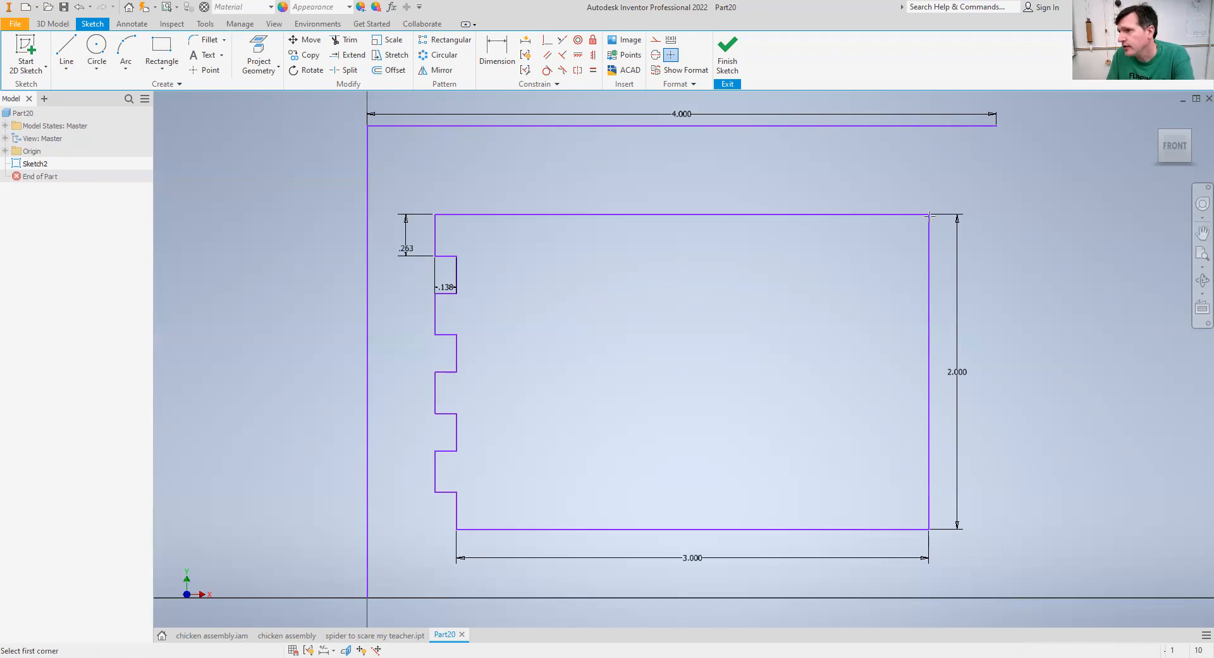
click(948, 255)
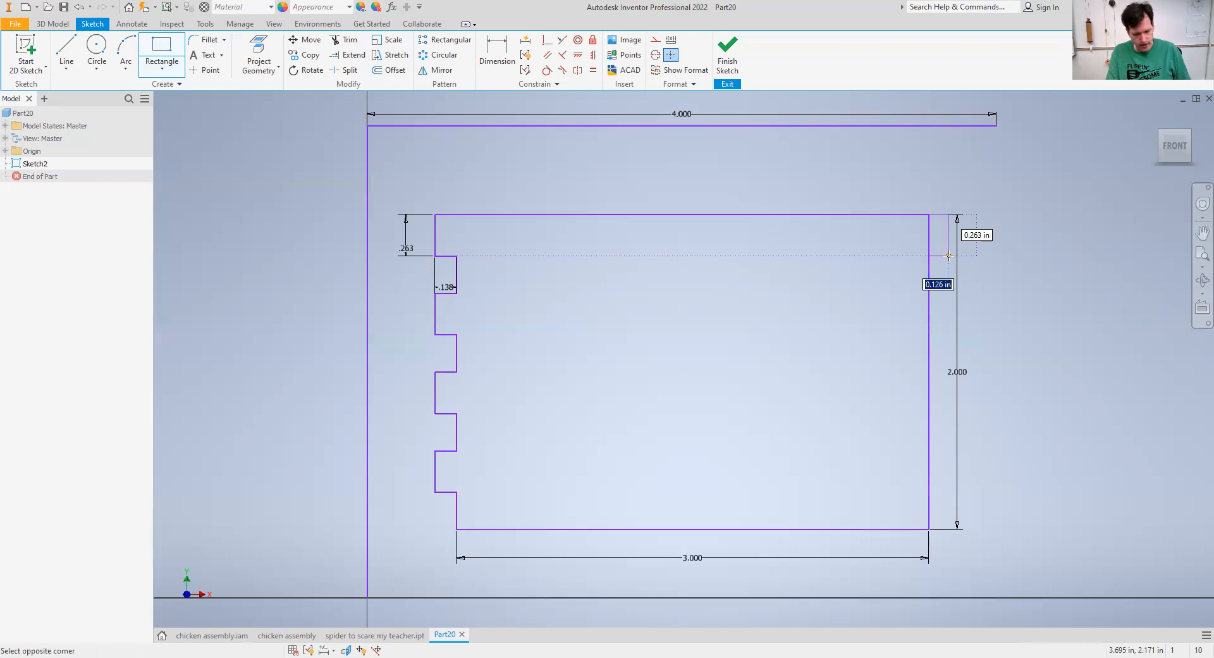
text(1/)
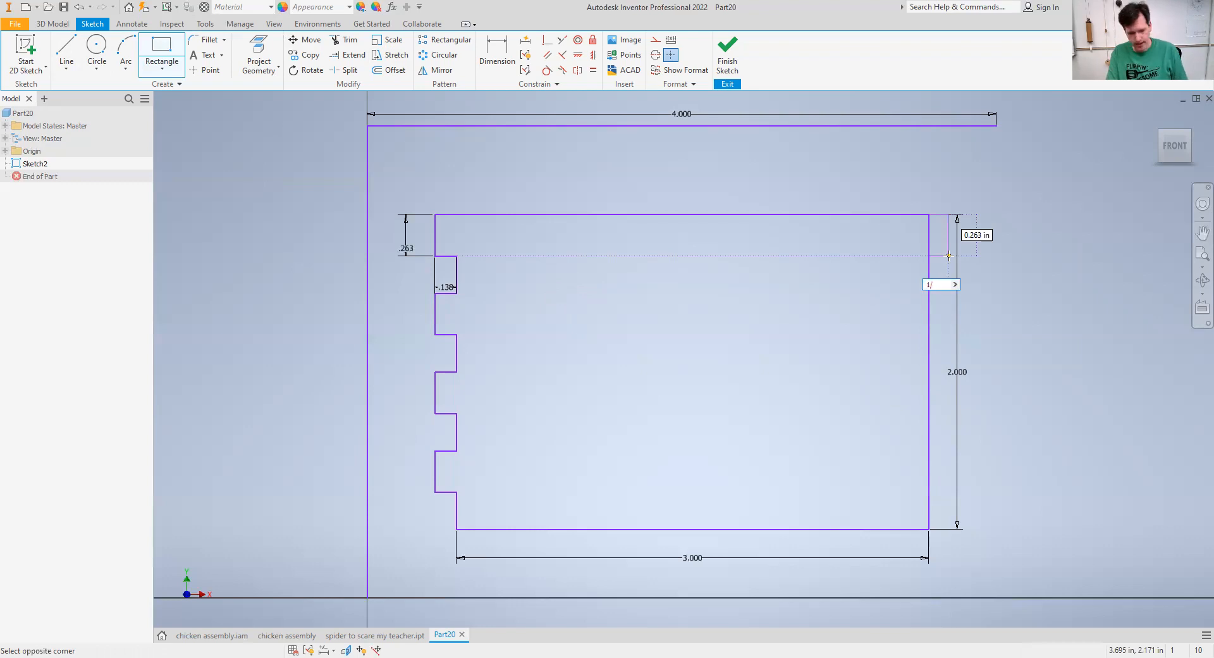
text(8+1/80)
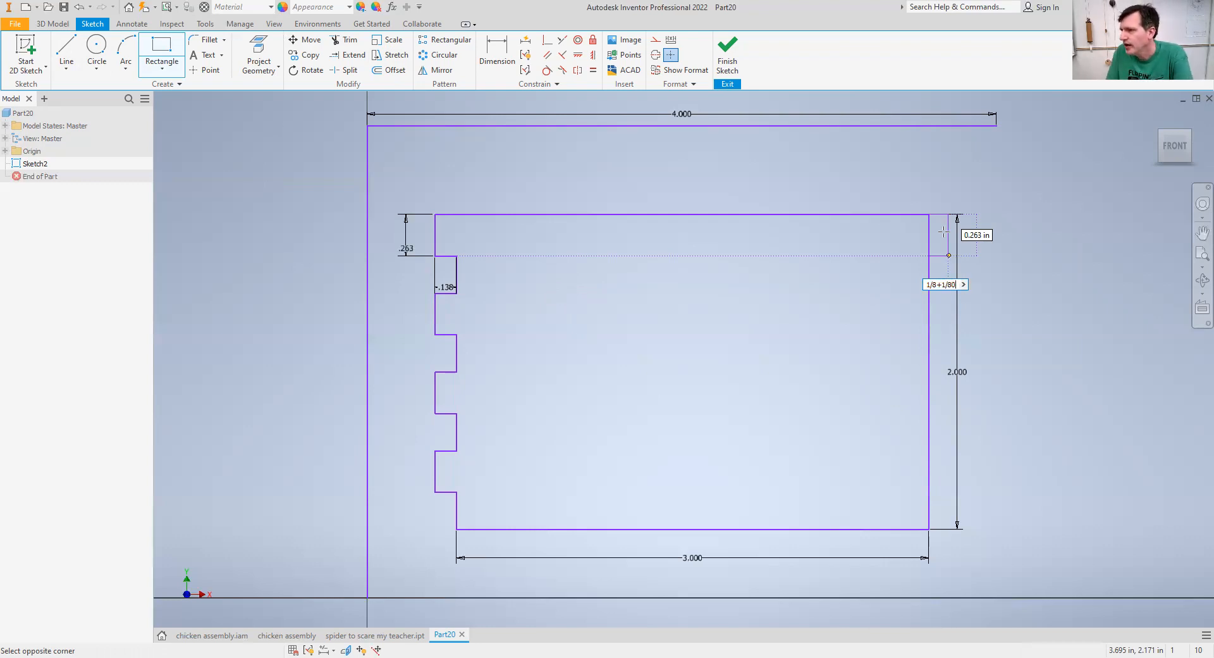
Step: Dimension the height of the new small rectangle at the upper-right corner as 1/4+1/80 in
click(498, 48)
click(950, 240)
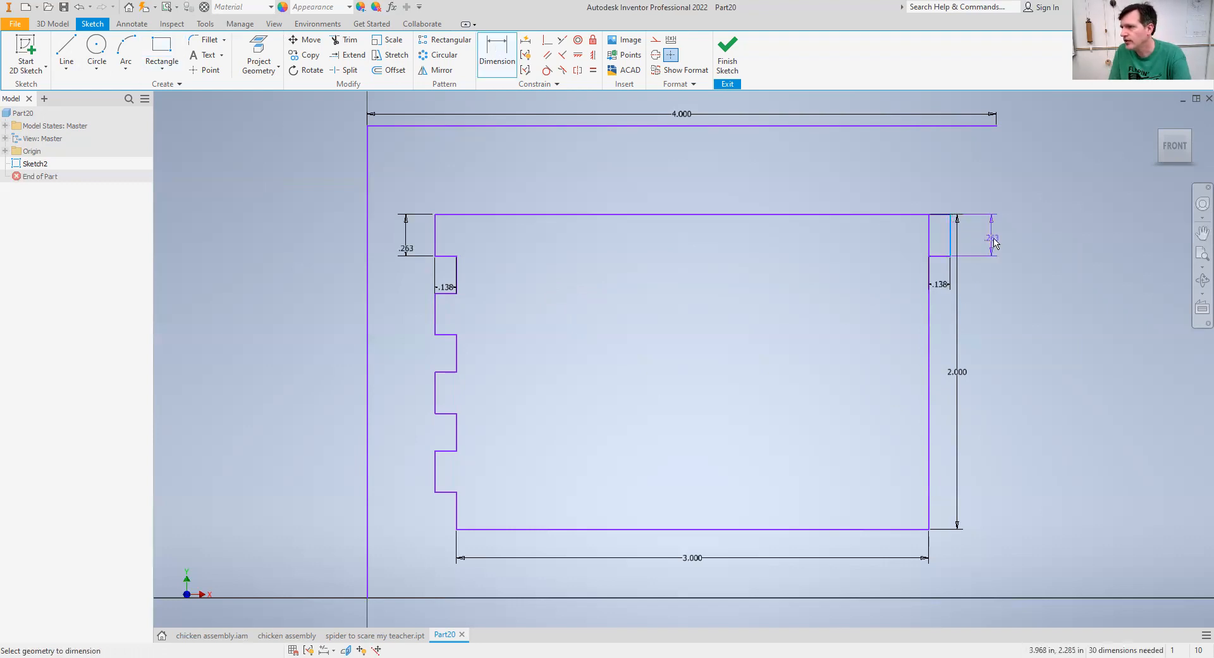
click(995, 243)
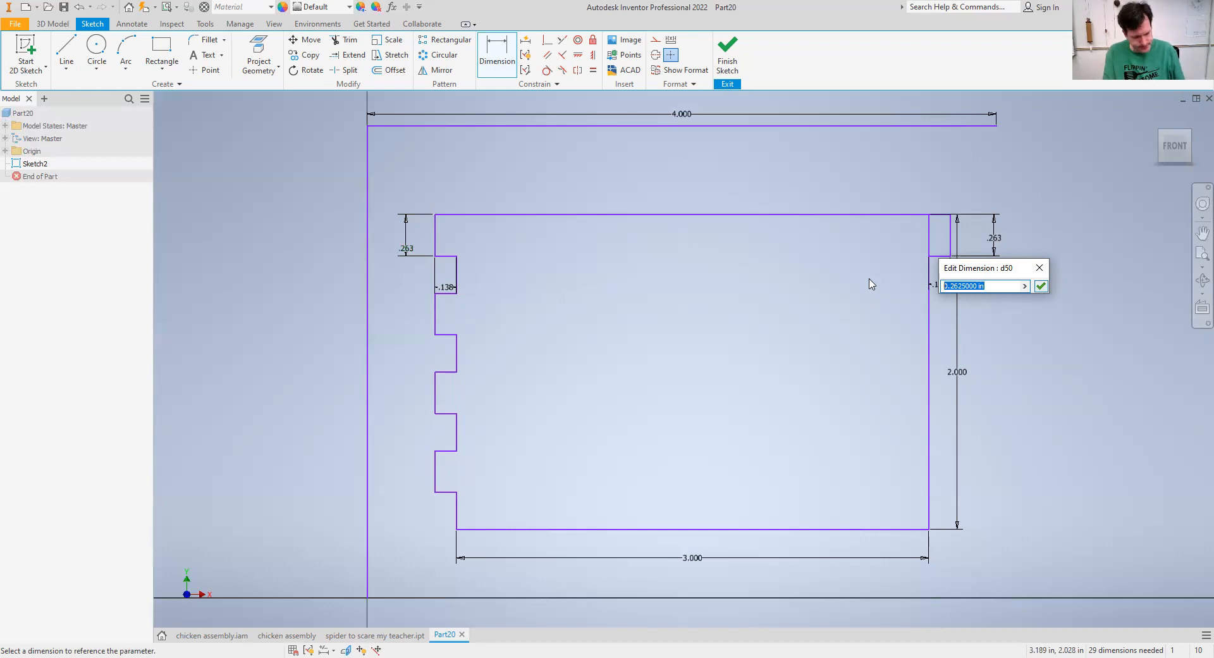
text(1/4+1/80)
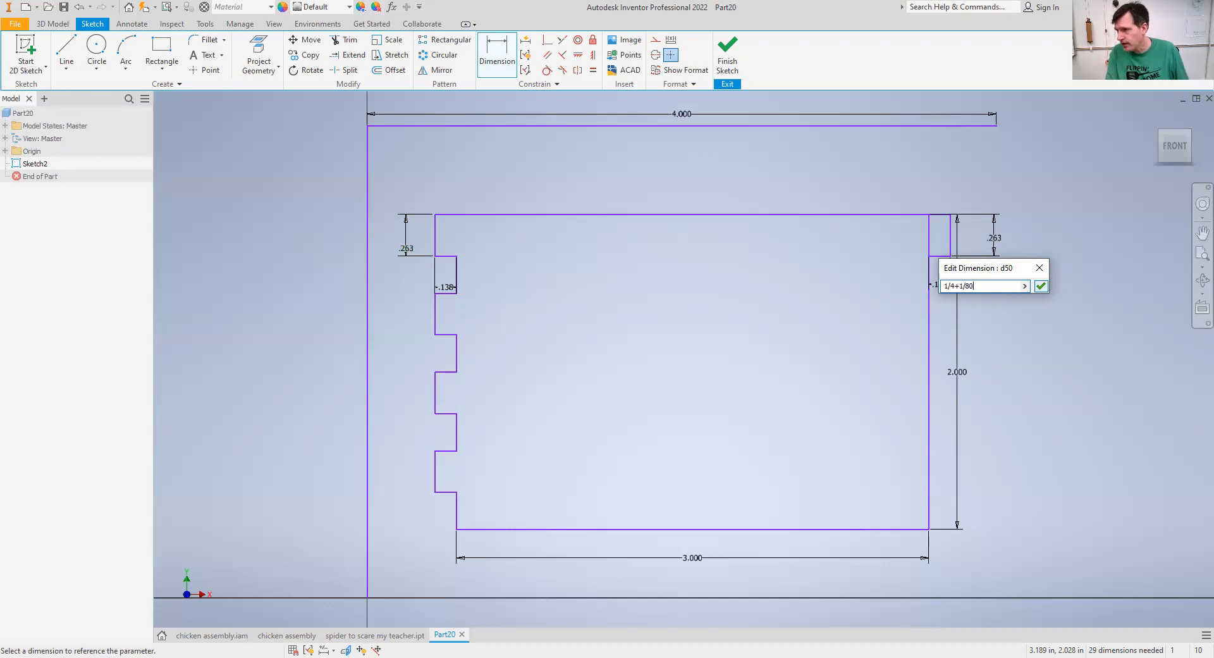
key(Return)
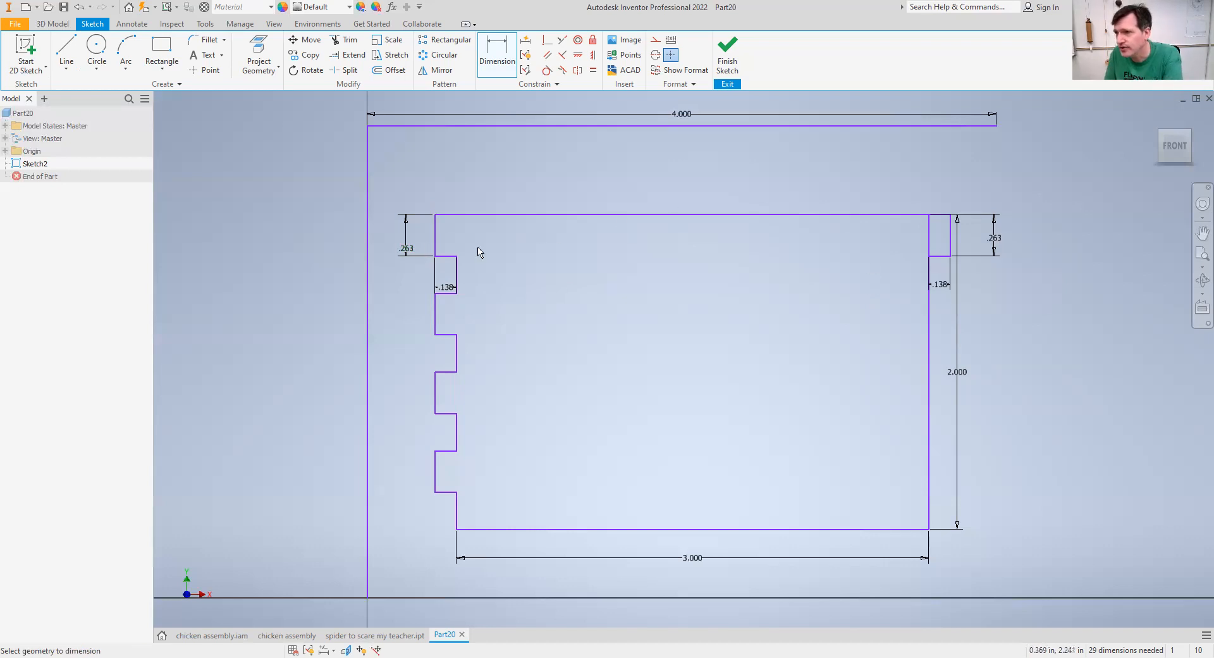
Step: Pattern the upper-right small rectangle down the large rectangle's right edge as 4 non-associative instances spaced 0.5 in apart
click(445, 40)
drag(972, 258, 751, 270)
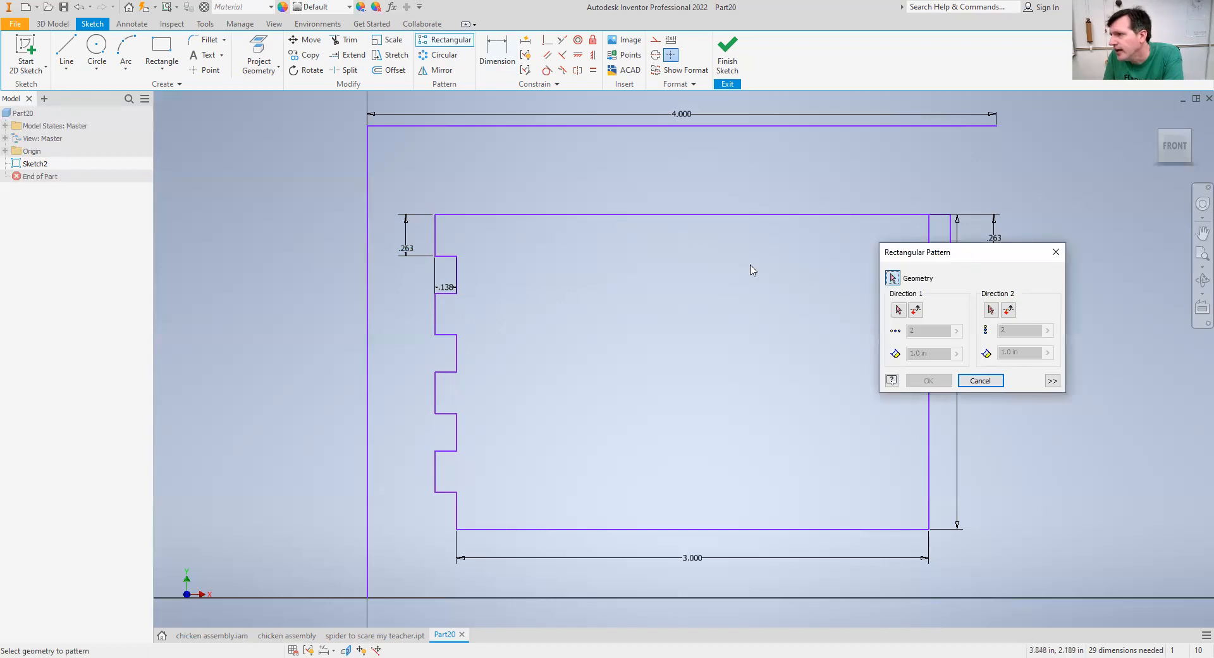
click(941, 256)
click(951, 236)
click(941, 214)
click(929, 236)
click(677, 323)
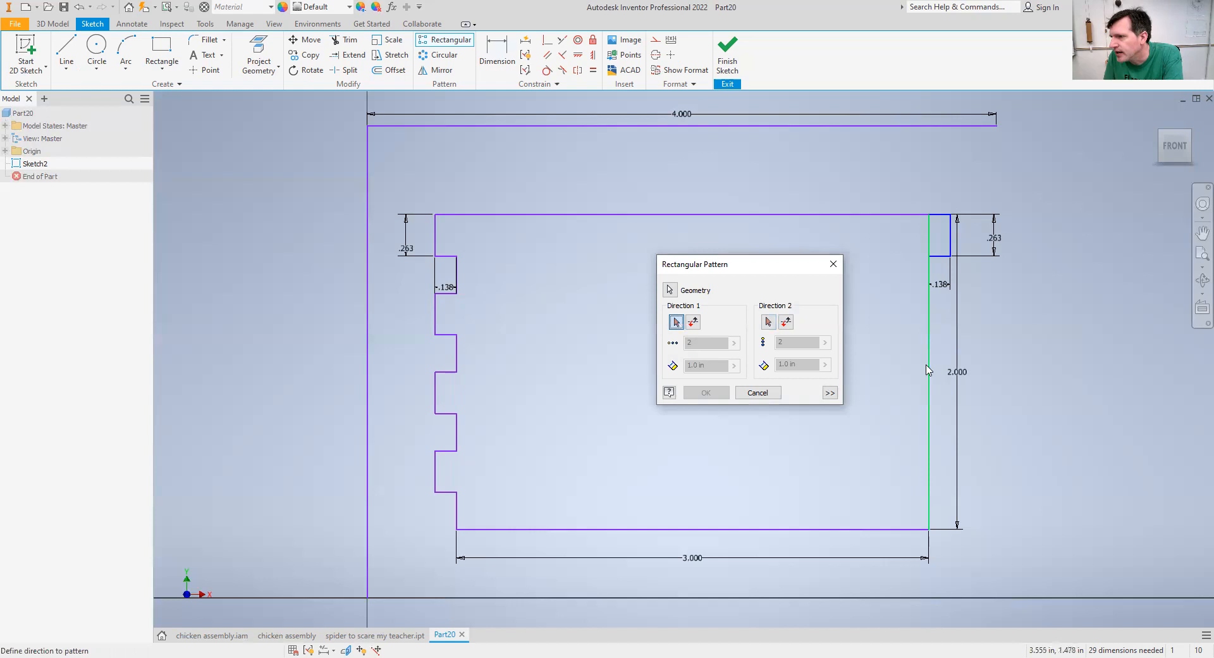
click(927, 370)
text(4)
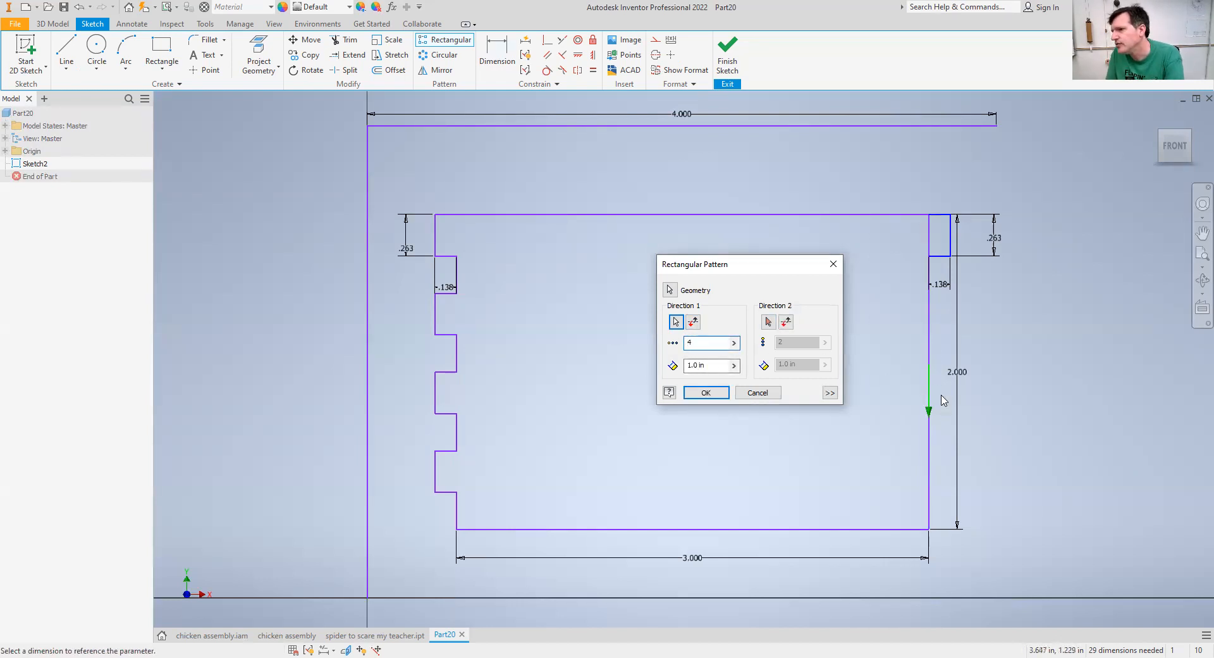
drag(713, 363, 601, 362)
text(.5)
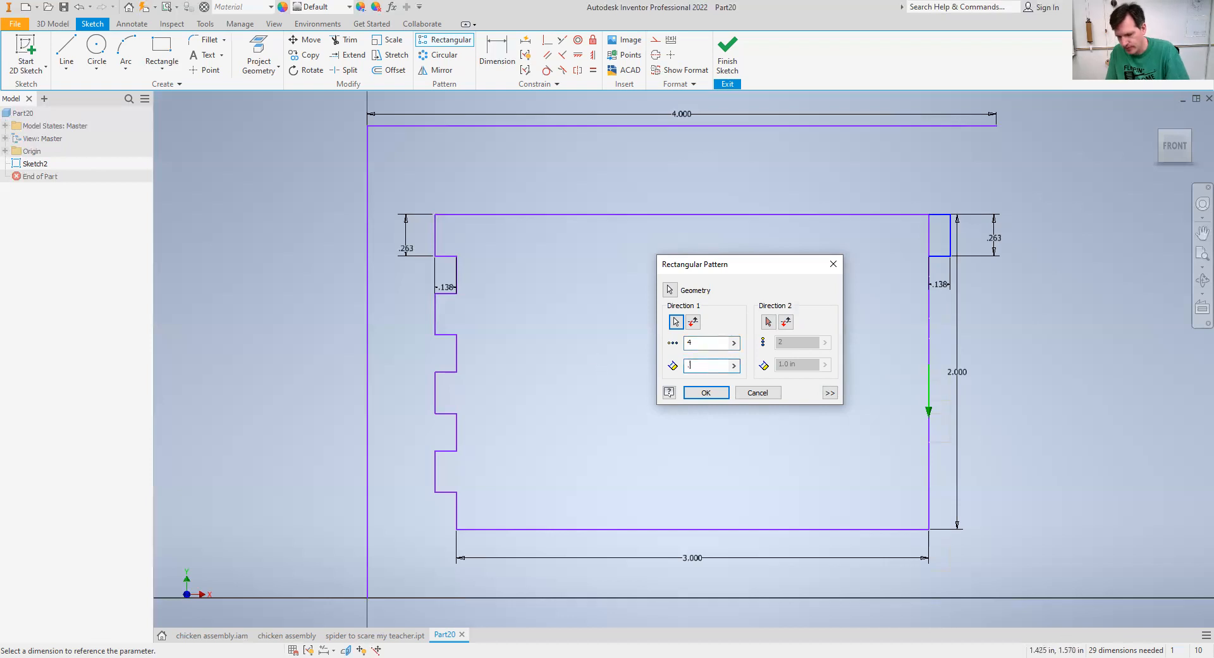
click(830, 392)
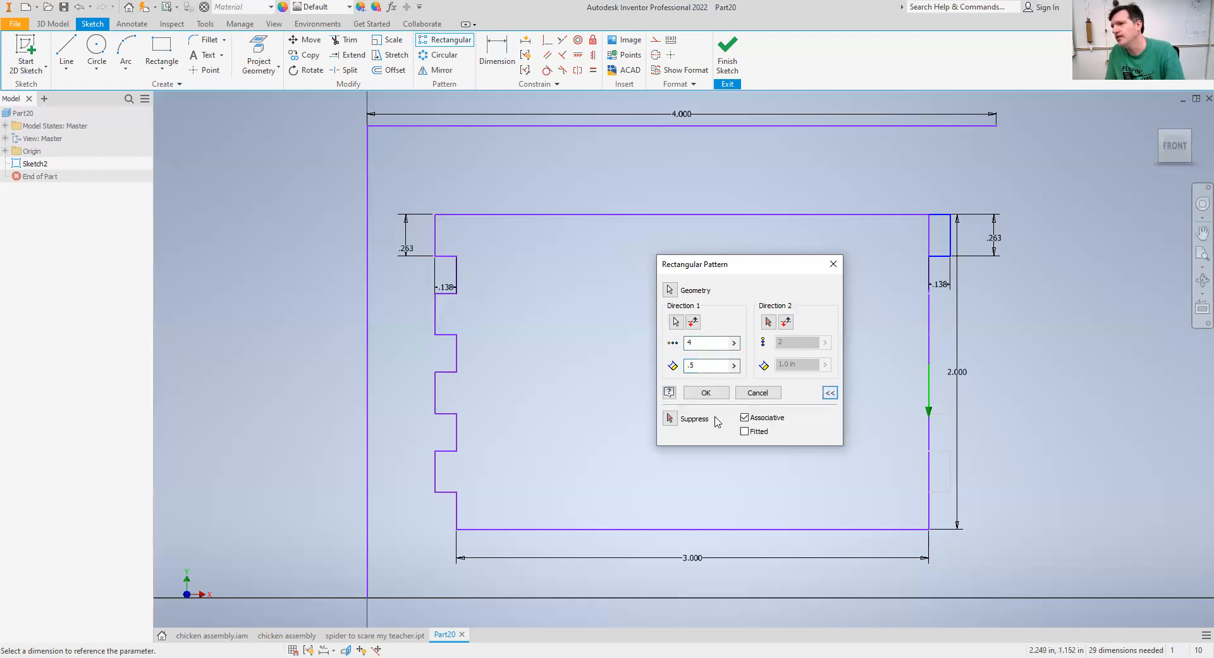
click(745, 418)
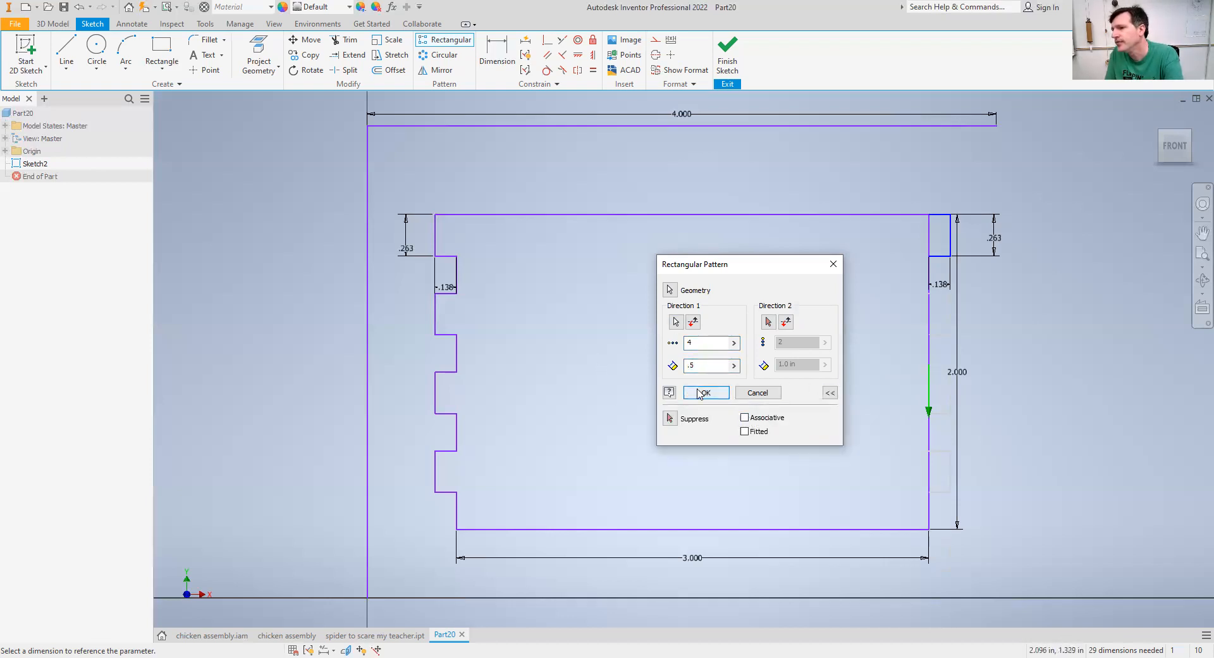
key(Return)
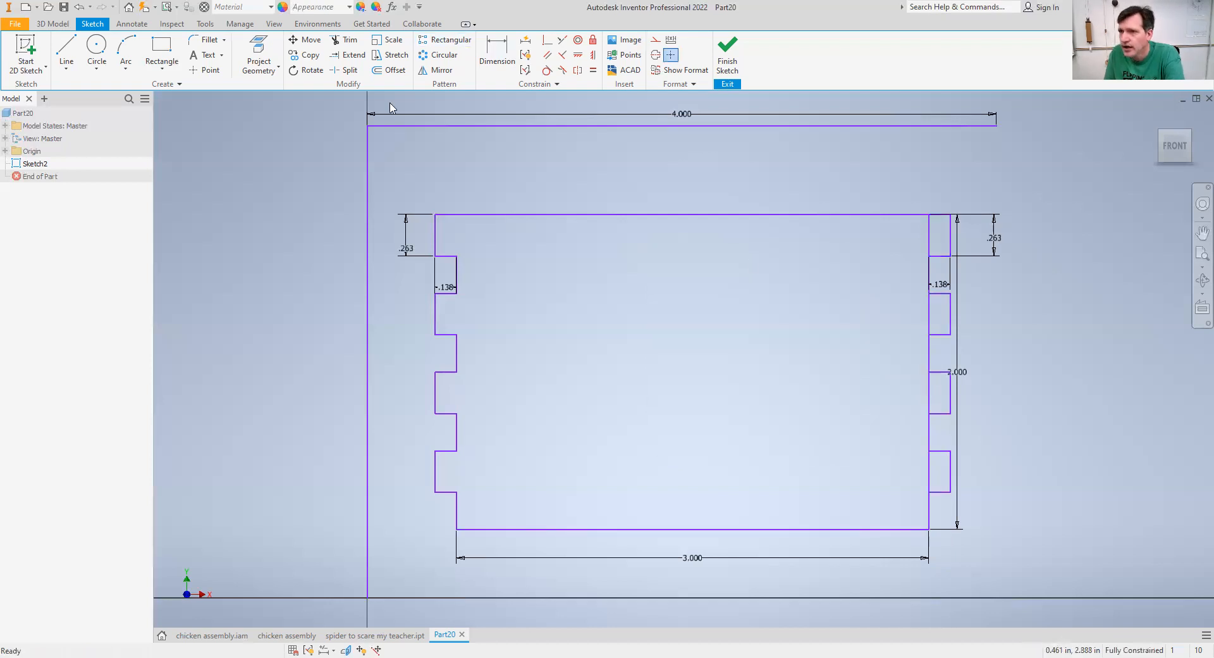
Step: Trim the large rectangle's right edge segments where they cross the three lower small rectangles
click(929, 245)
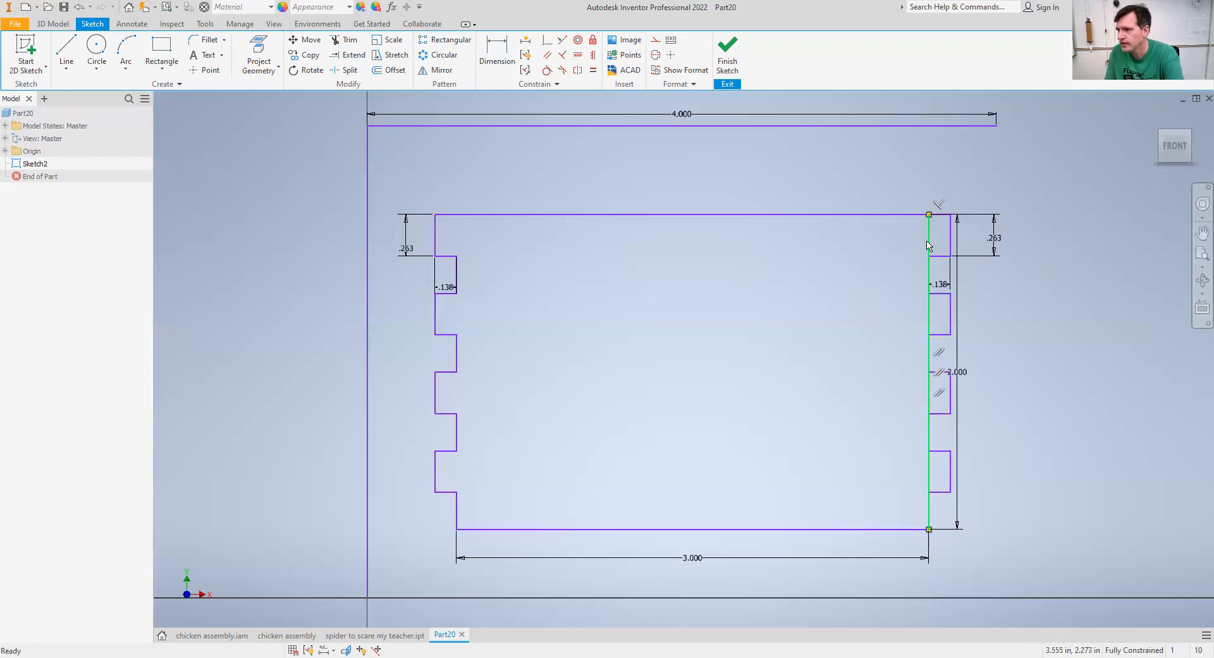
key(Escape)
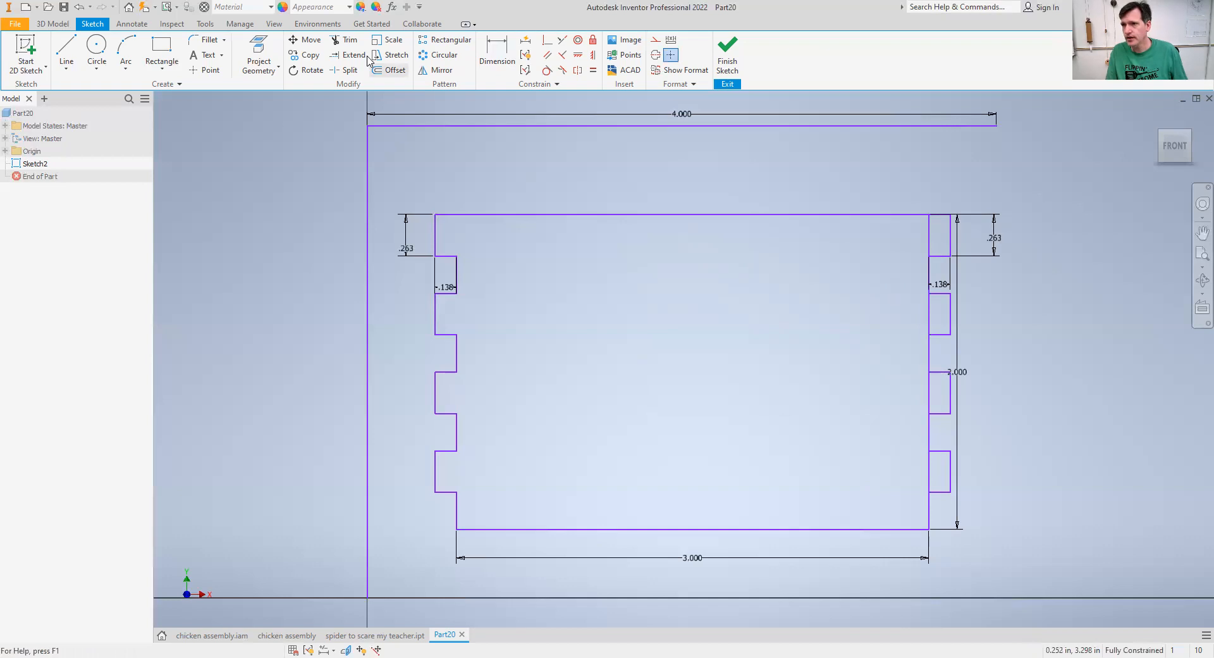
click(343, 41)
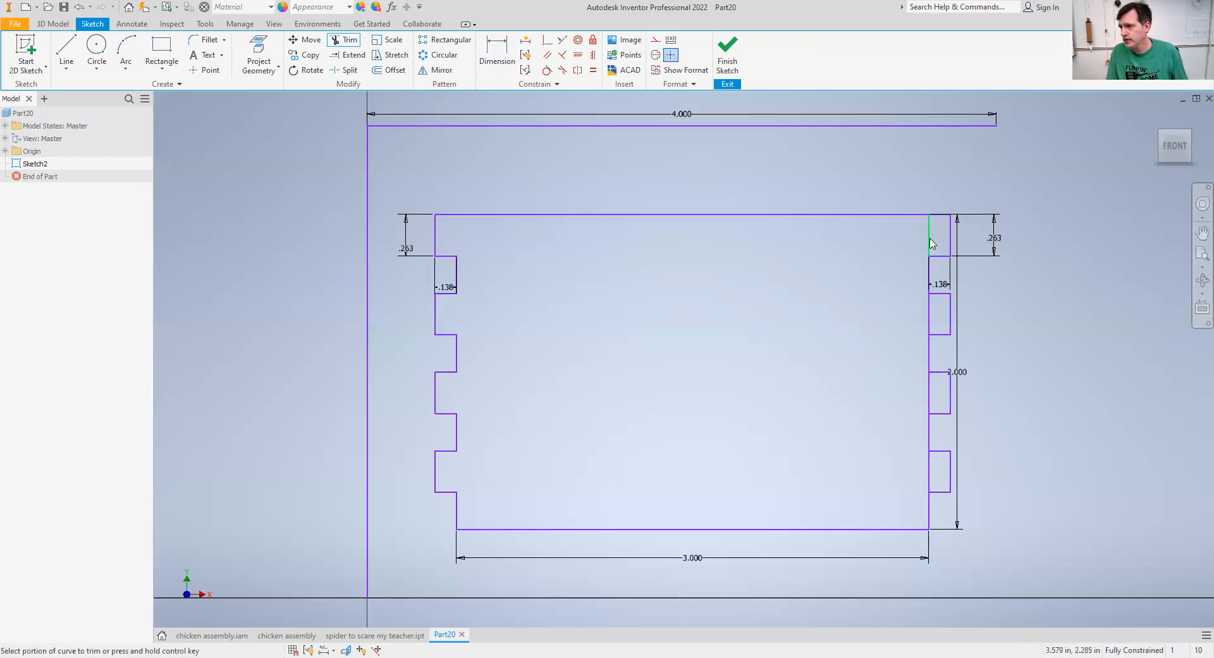
click(934, 316)
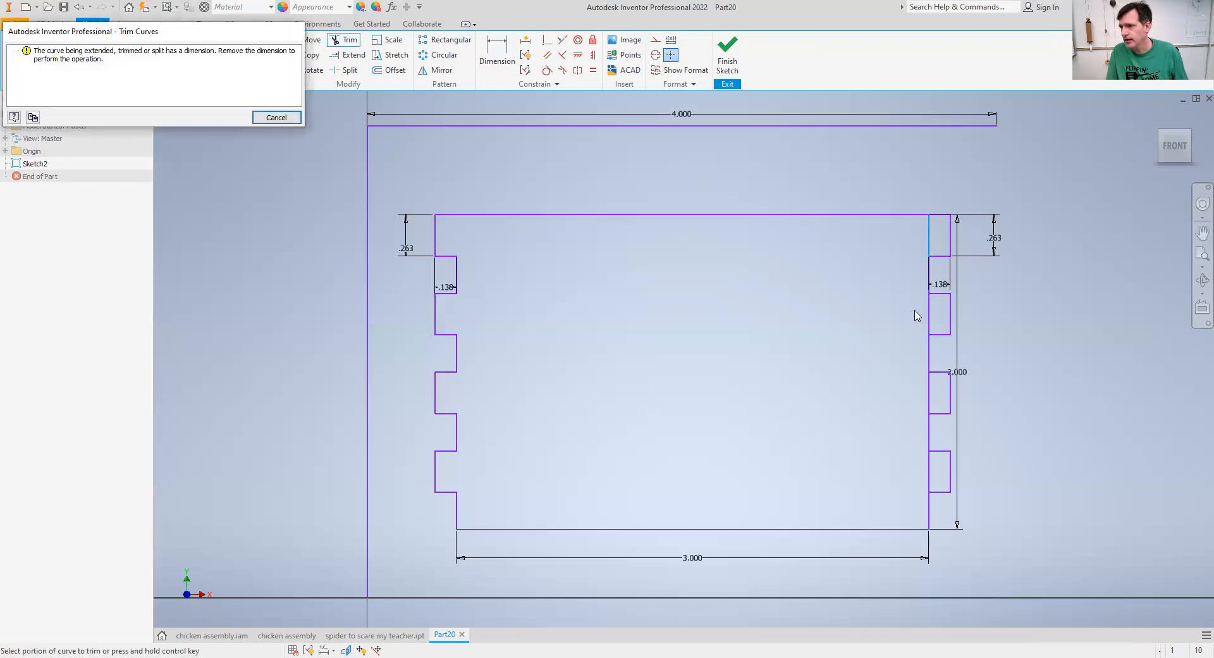
key(Escape)
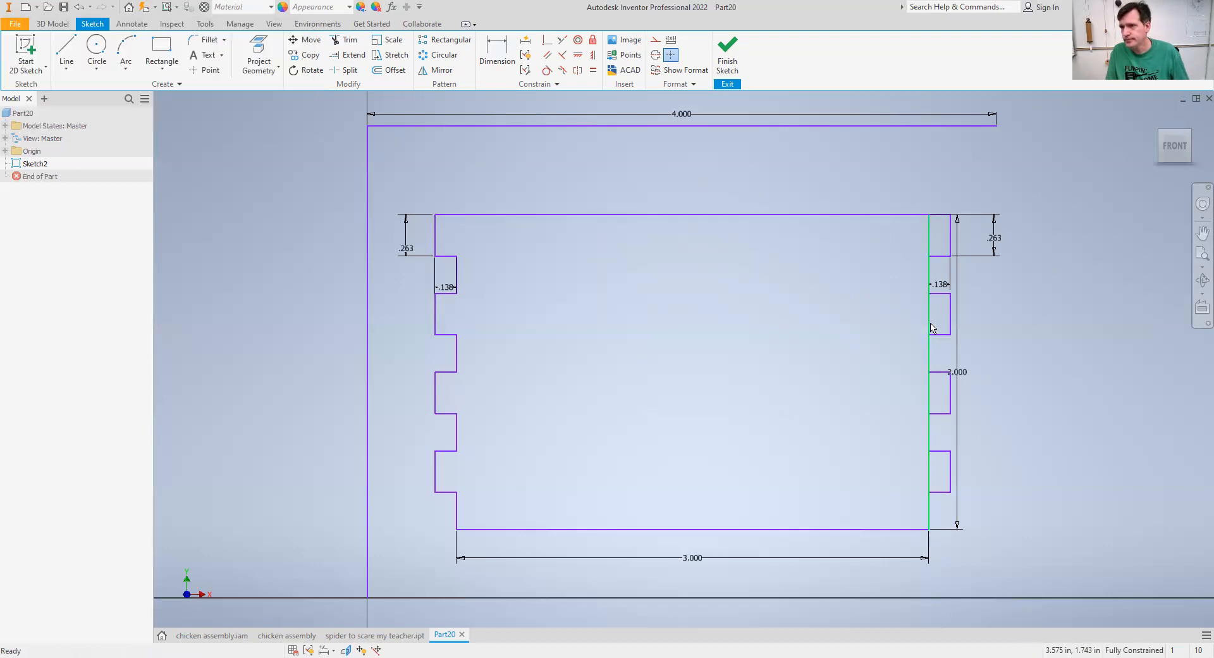
click(344, 40)
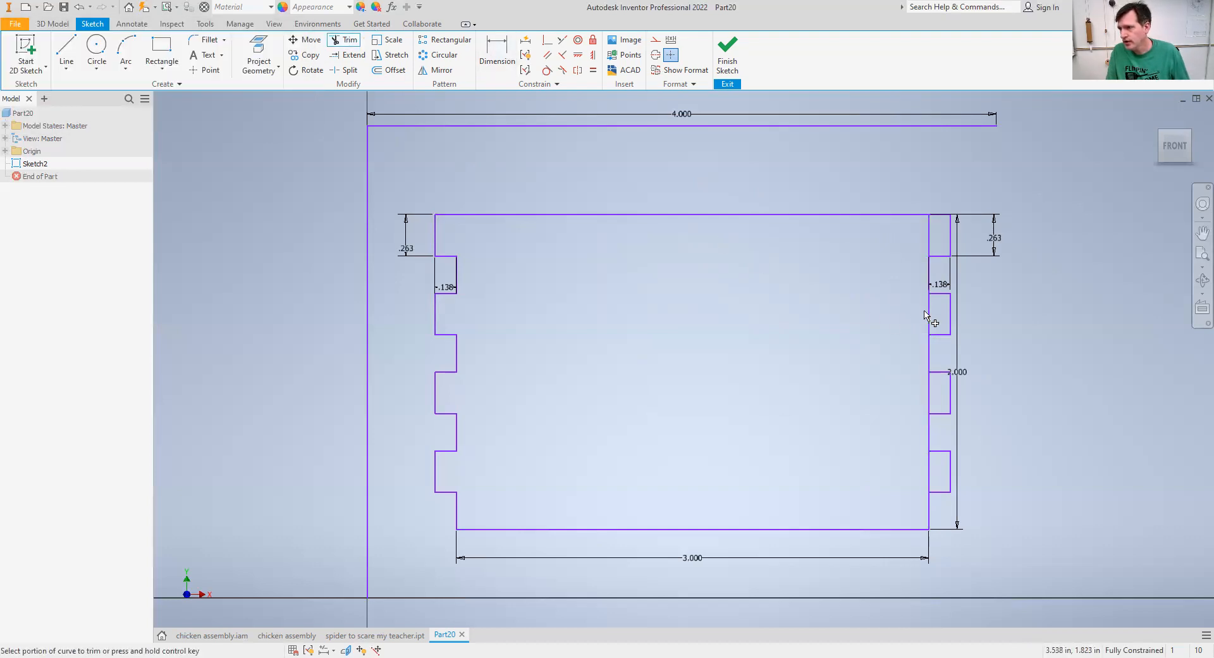
click(934, 323)
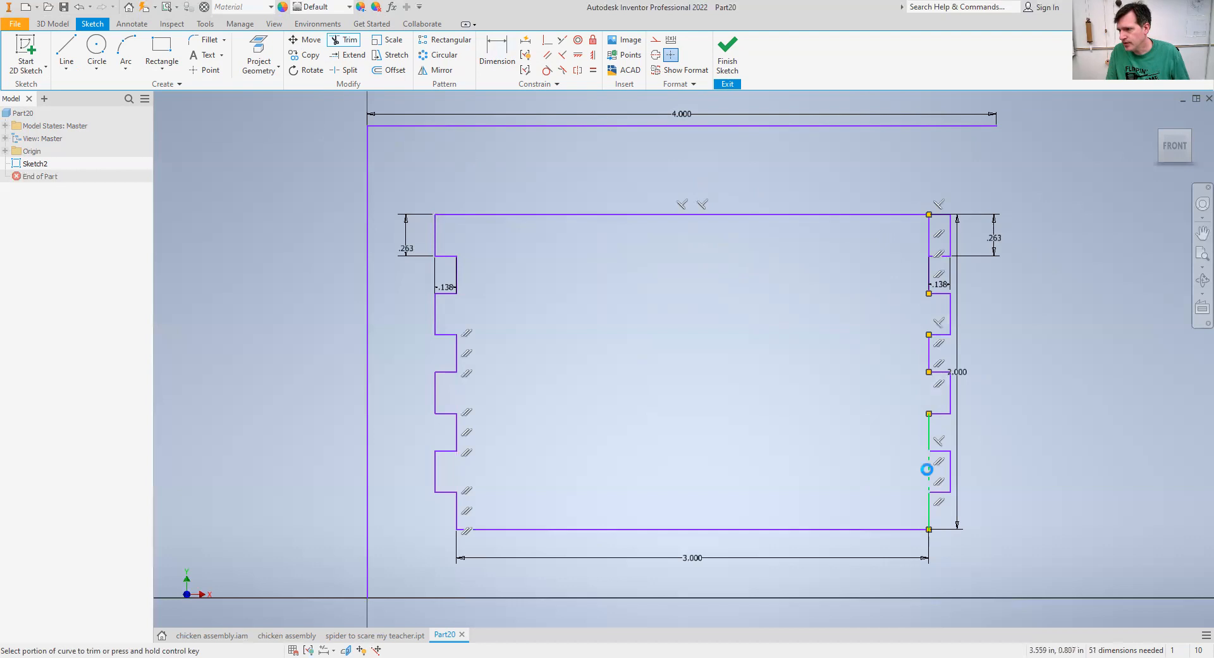
key(Escape)
Step: Delete the vertical segment at the uppermost right tab and close the edge gap below that tab with a line
click(931, 243)
key(Delete)
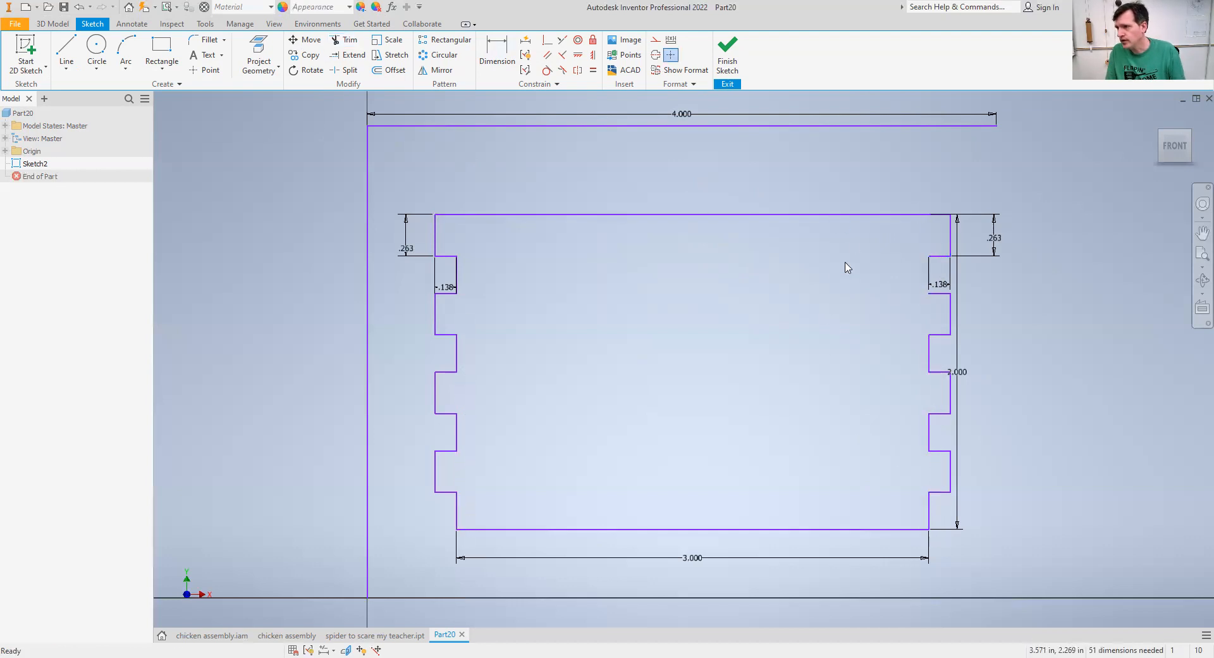
click(66, 51)
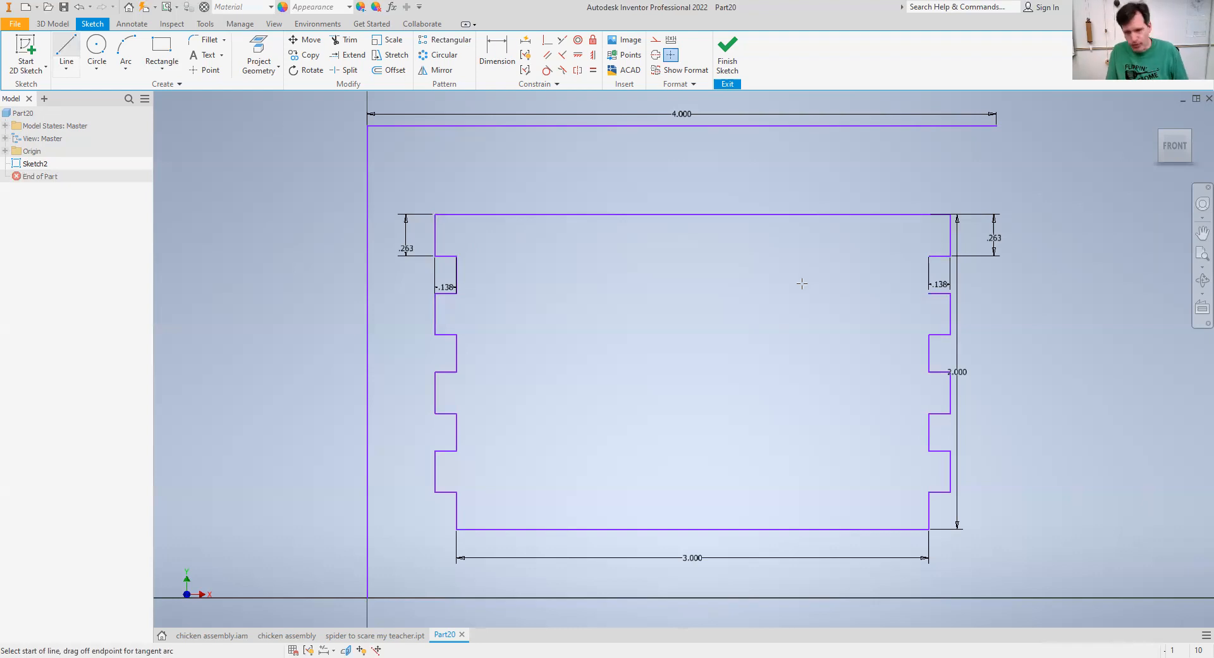
key(Escape)
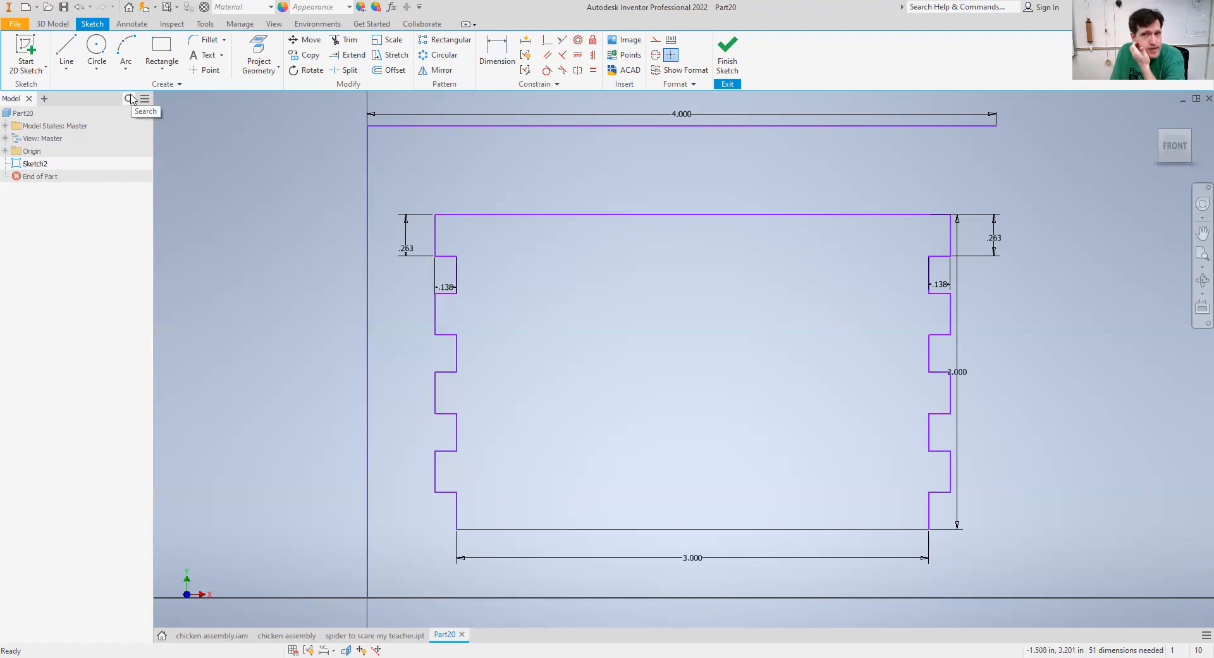
Step: Sketch a center-point rectangle about 0.20 by 0.09 in inside the tabbed outline, near its lower-left corner
click(161, 51)
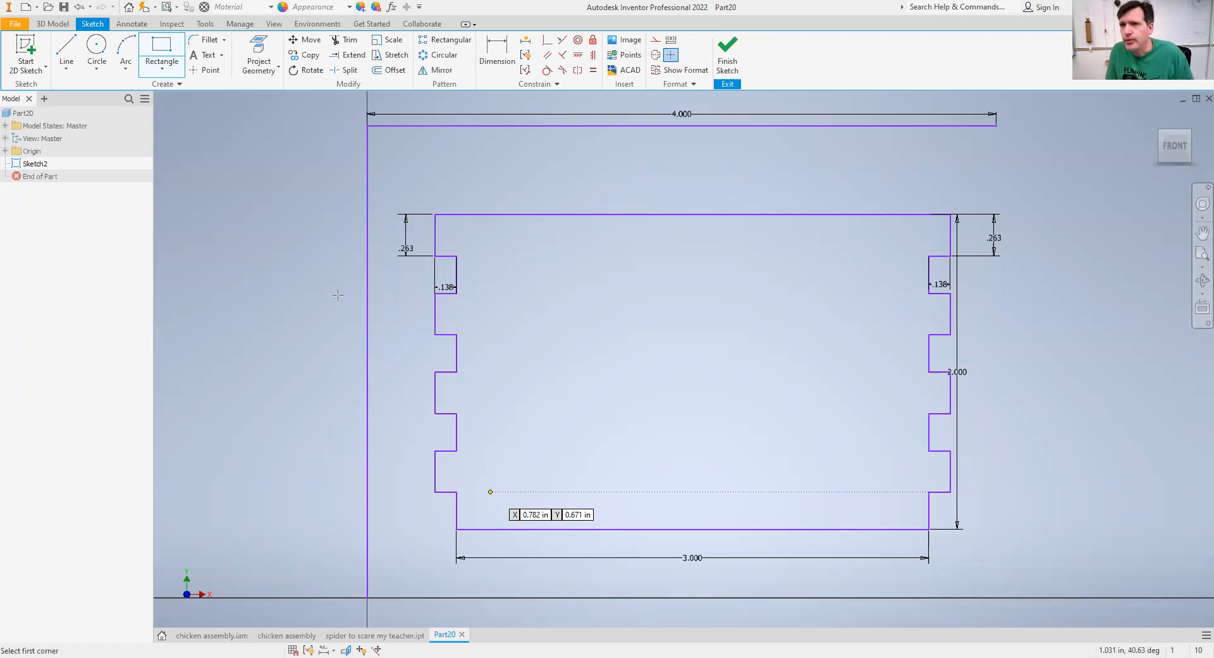
click(163, 48)
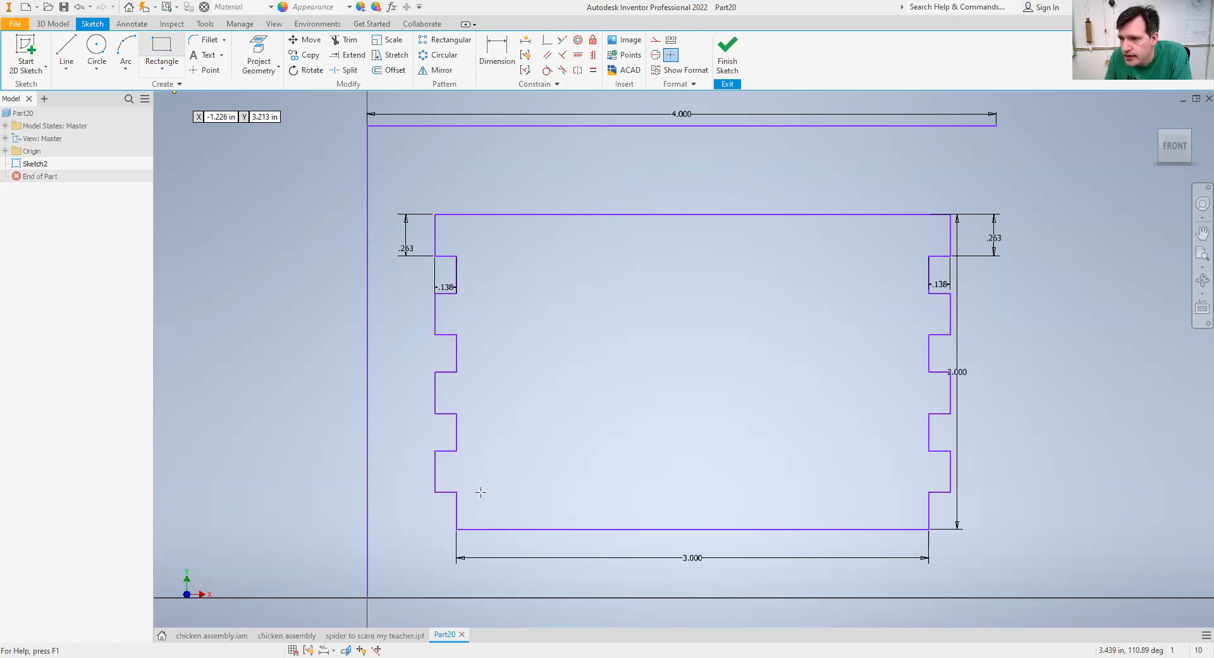
click(161, 67)
click(159, 145)
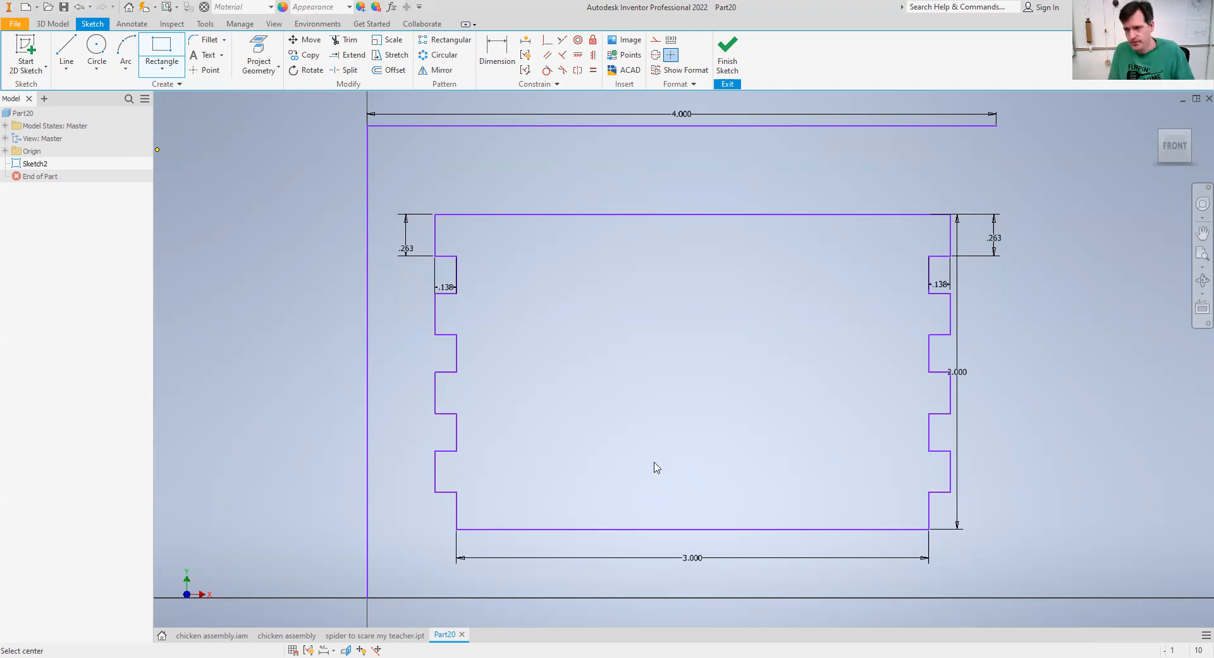
click(488, 500)
click(504, 507)
Step: Dimension the inner rectangle near the lower-left corner as 0.25 in wide and 0.125 in high
click(498, 51)
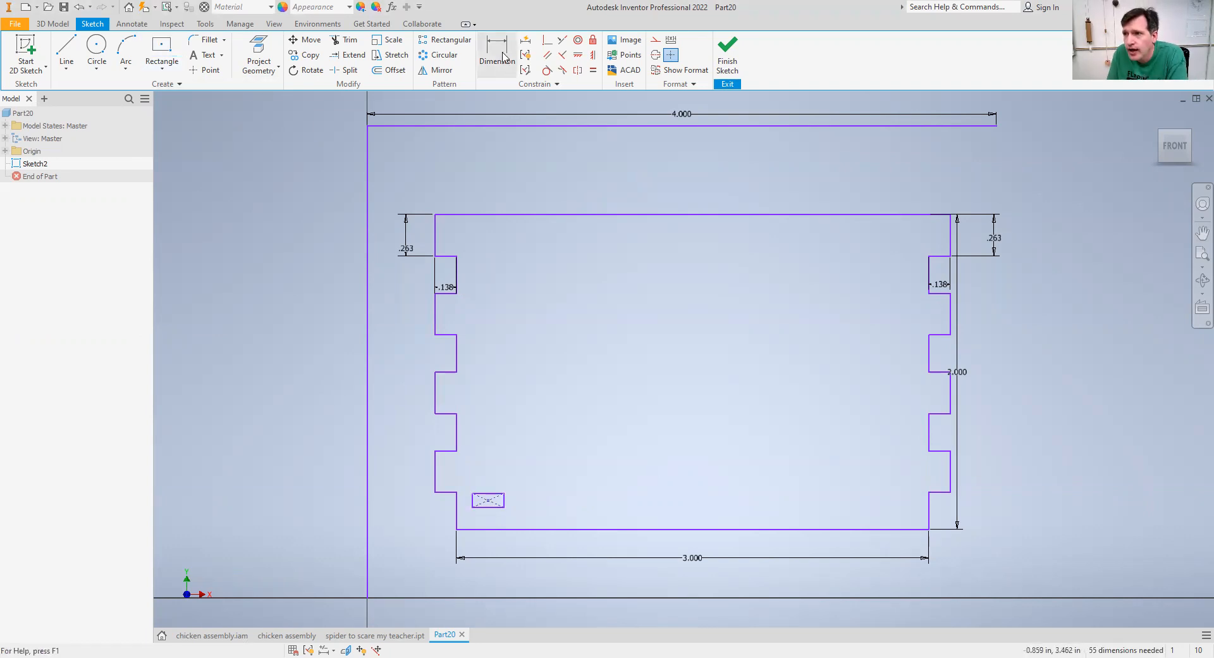
click(489, 493)
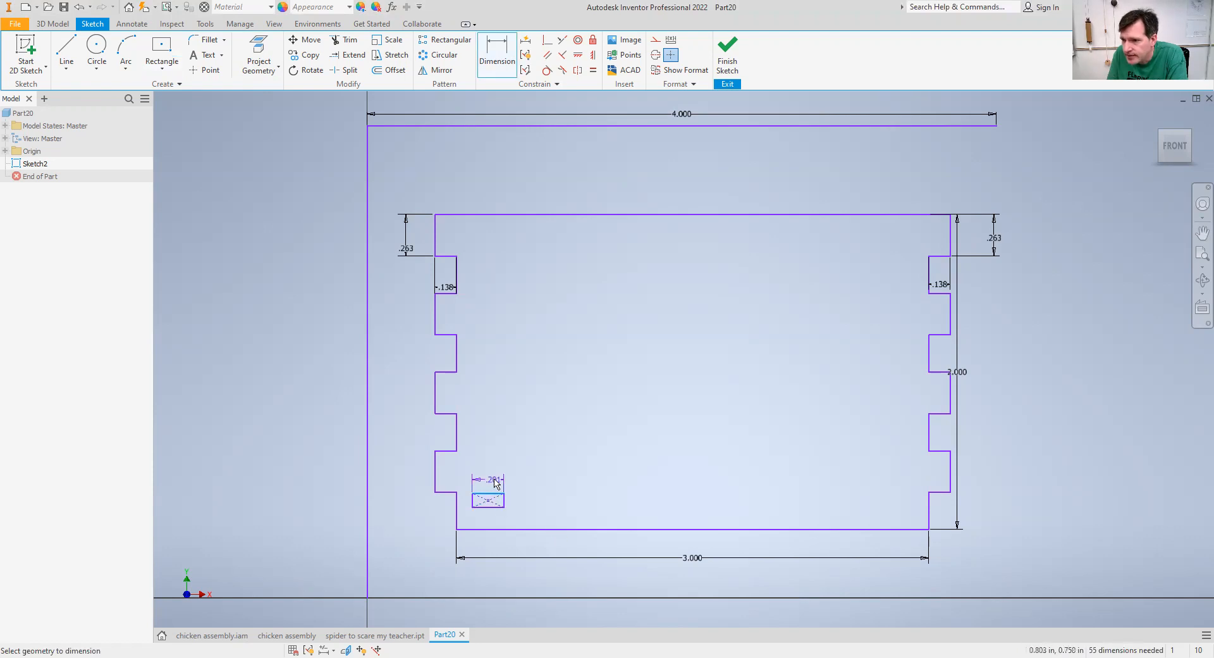
click(488, 479)
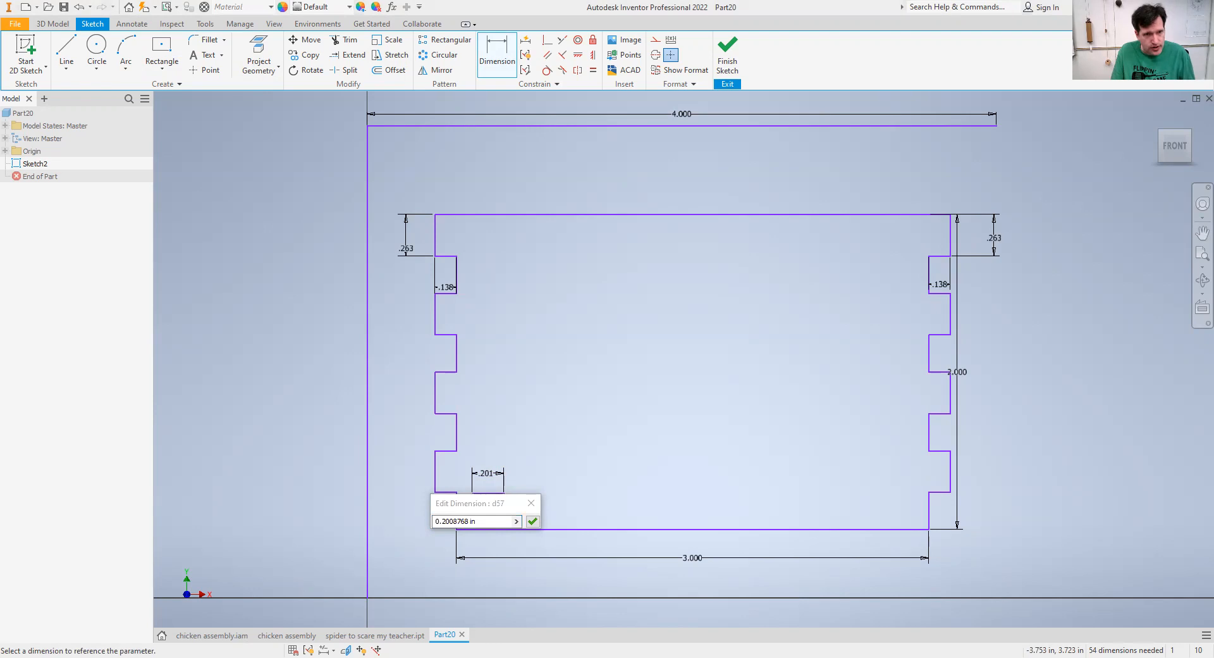
drag(485, 522, 345, 492)
text(.25)
key(Return)
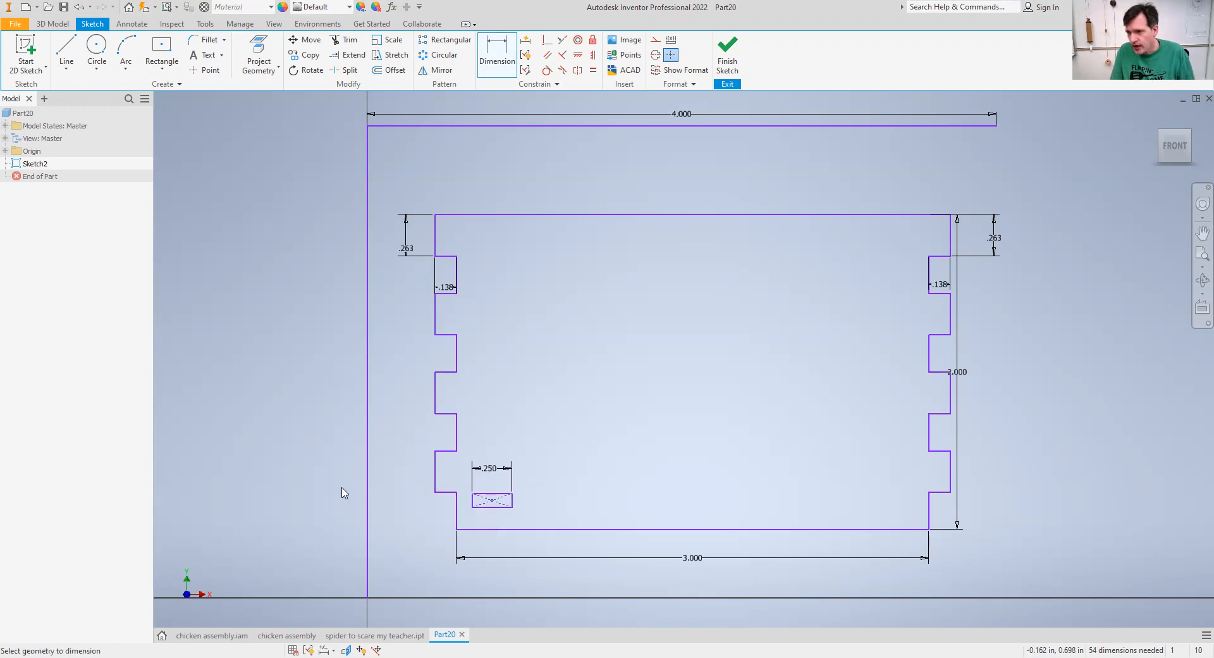
click(513, 500)
click(544, 508)
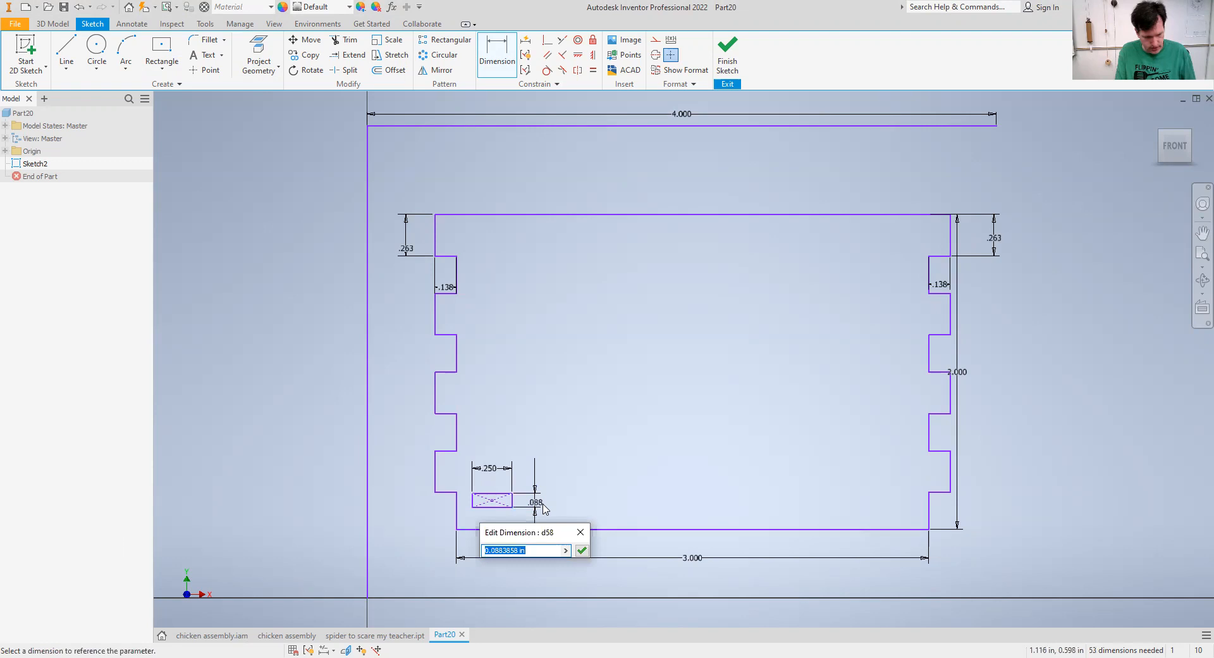
text(.125)
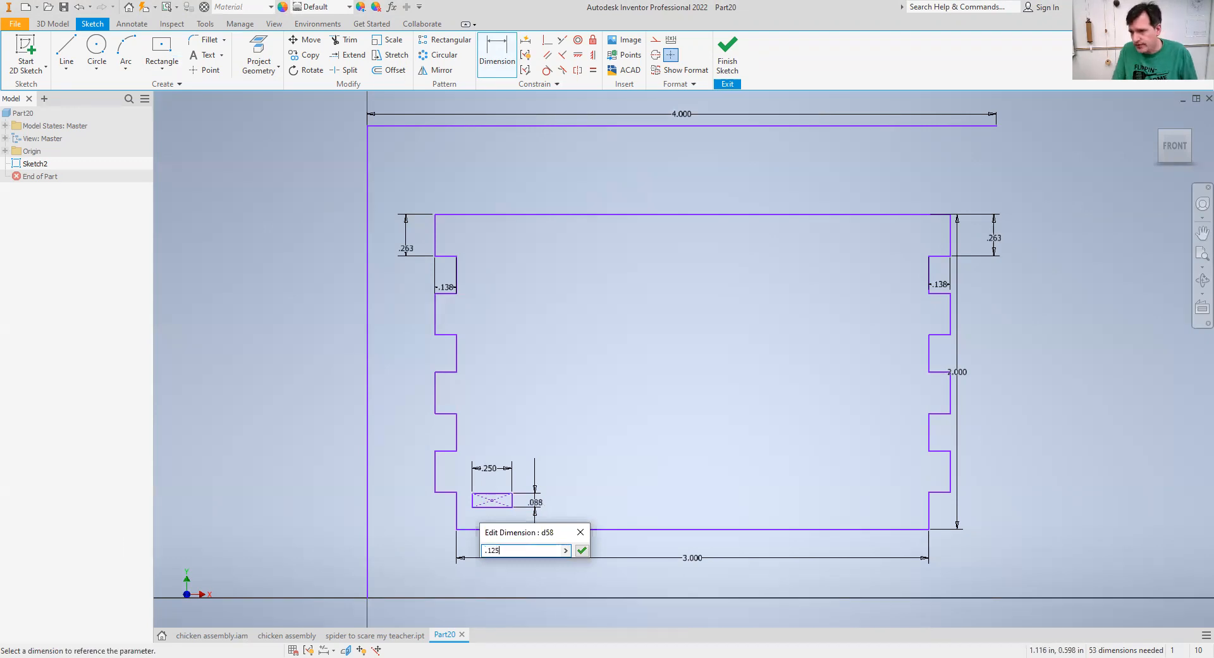
key(Return)
Step: Dimension the small inner rectangle 1/8 in from the panel's lower-left vertical edge and .125 in above its bottom edge
click(500, 57)
click(471, 511)
click(457, 513)
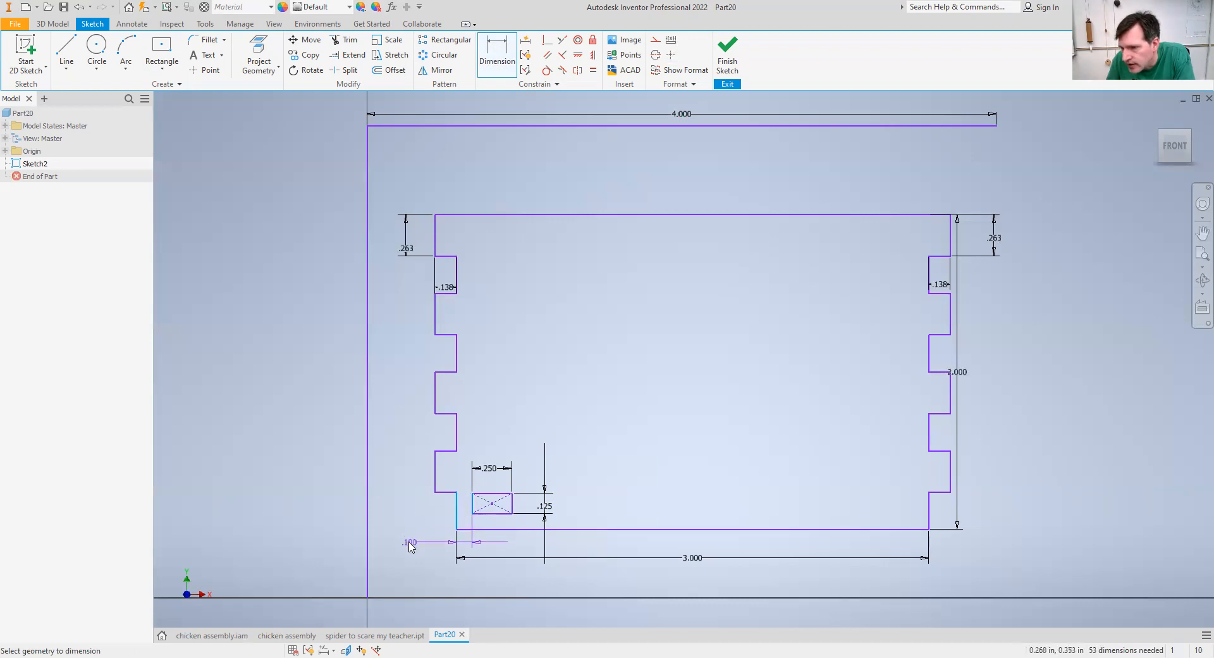
click(410, 544)
text(1/8)
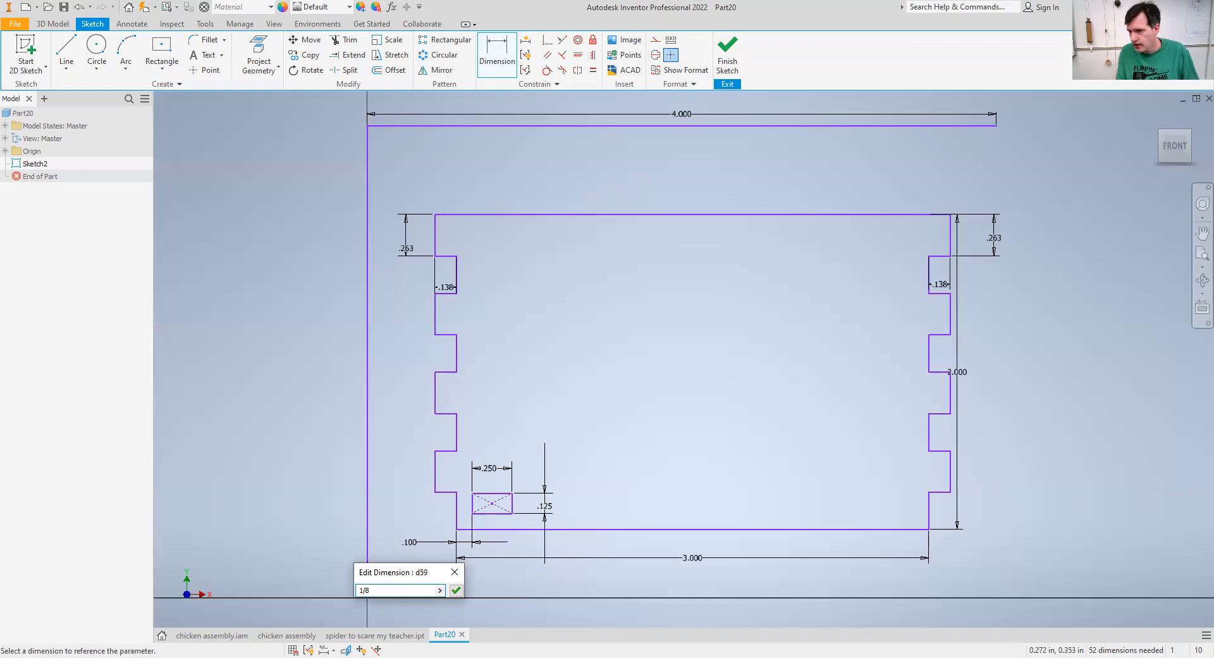
key(Return)
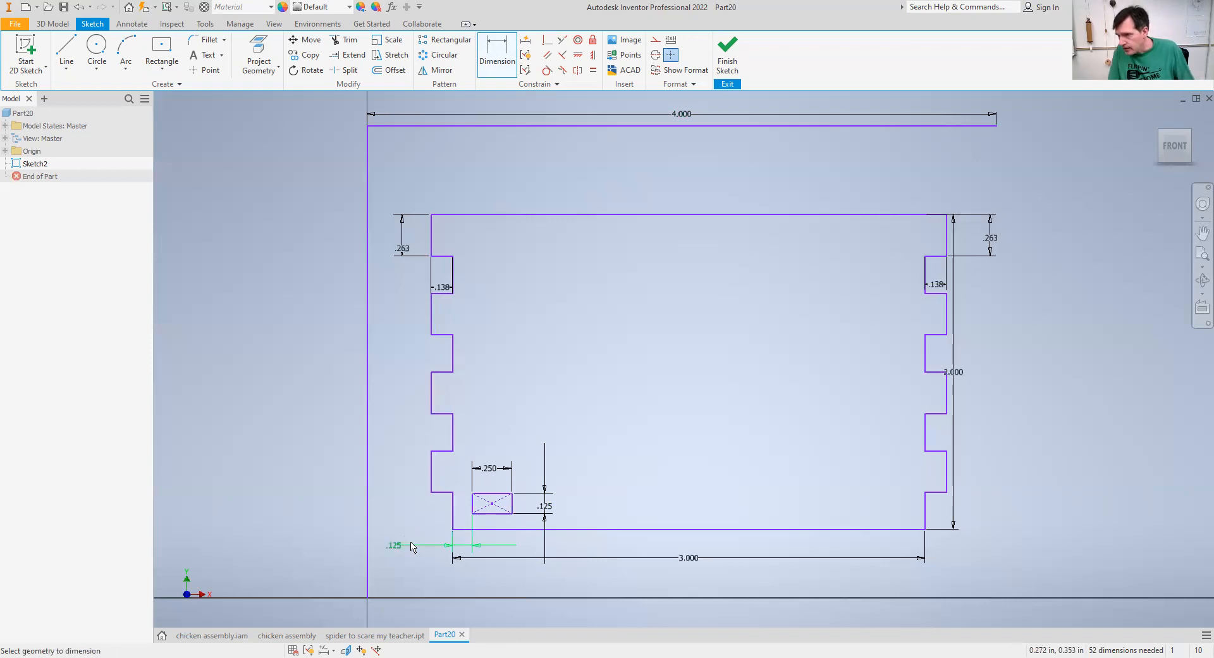
click(489, 529)
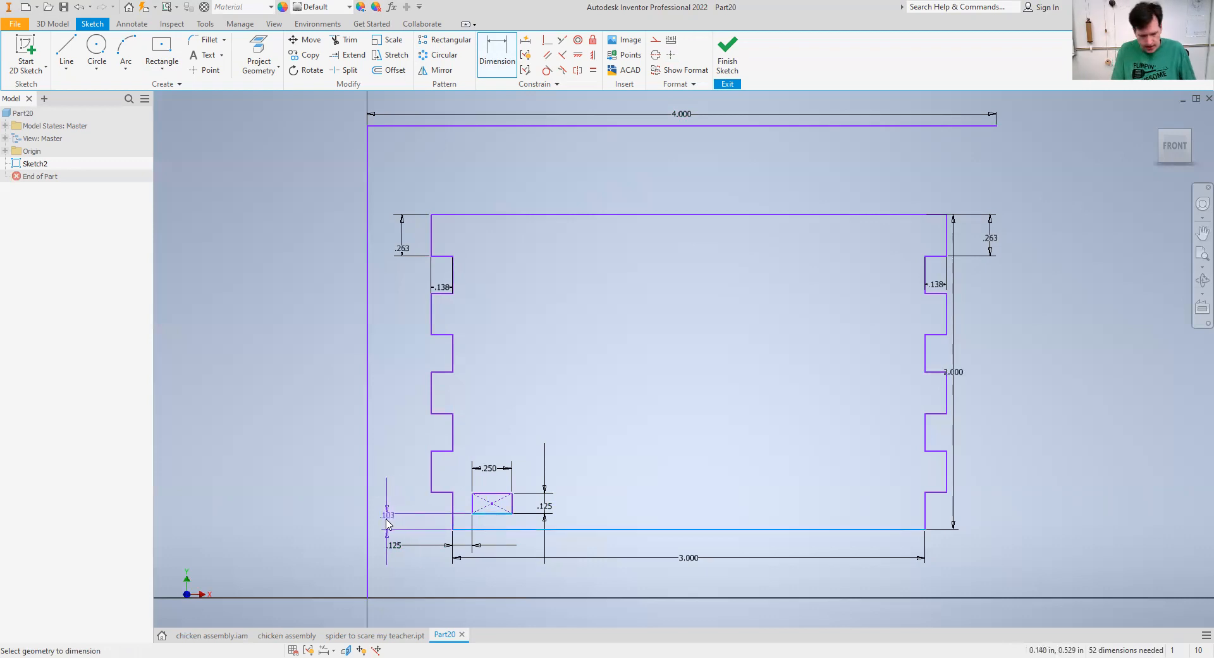
click(388, 523)
text(.125)
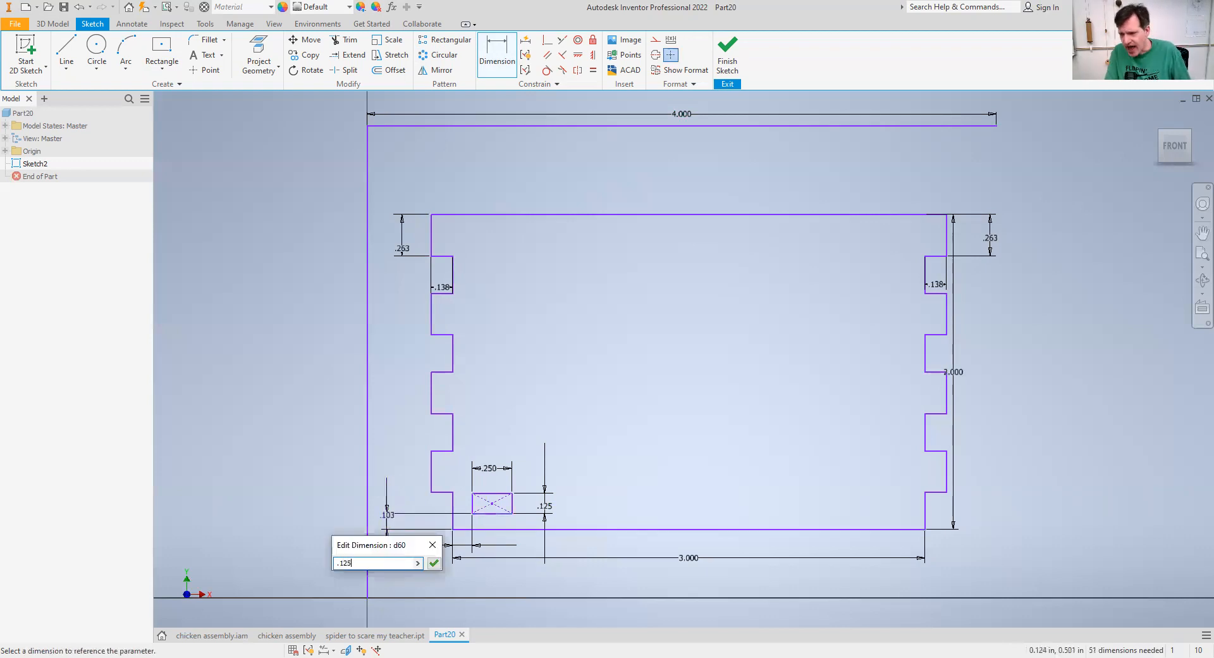
key(Return)
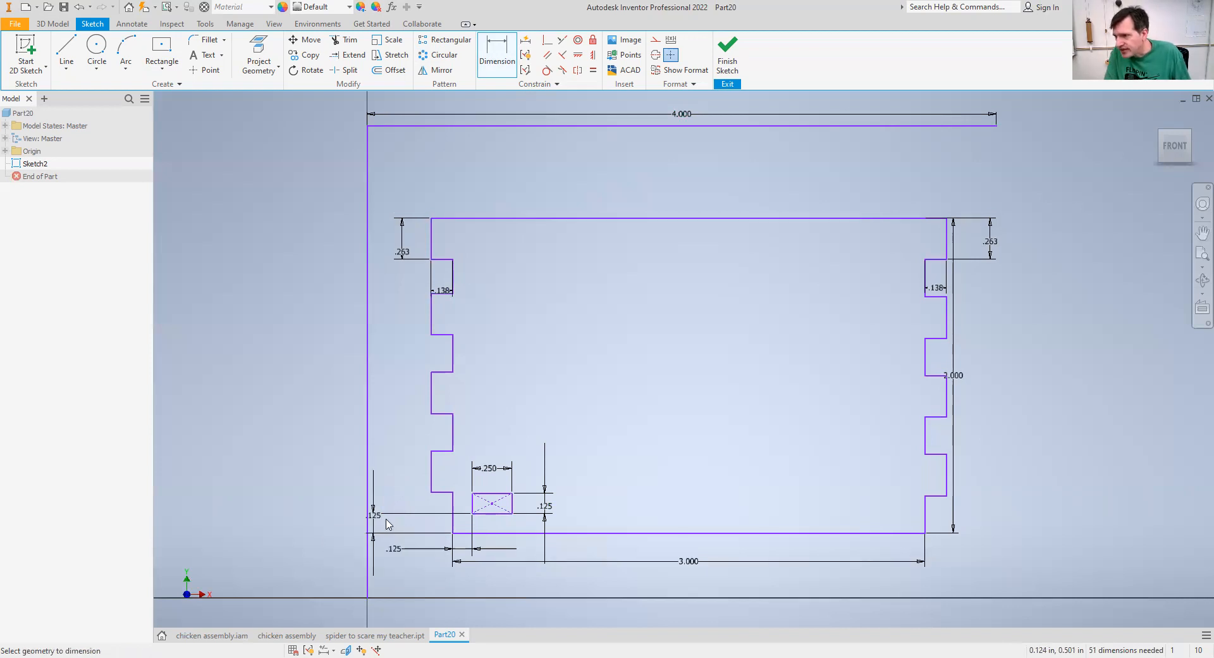
Step: Reposition the 0.138 in depth dimension of the uppermost left notch higher inside the notch
click(451, 508)
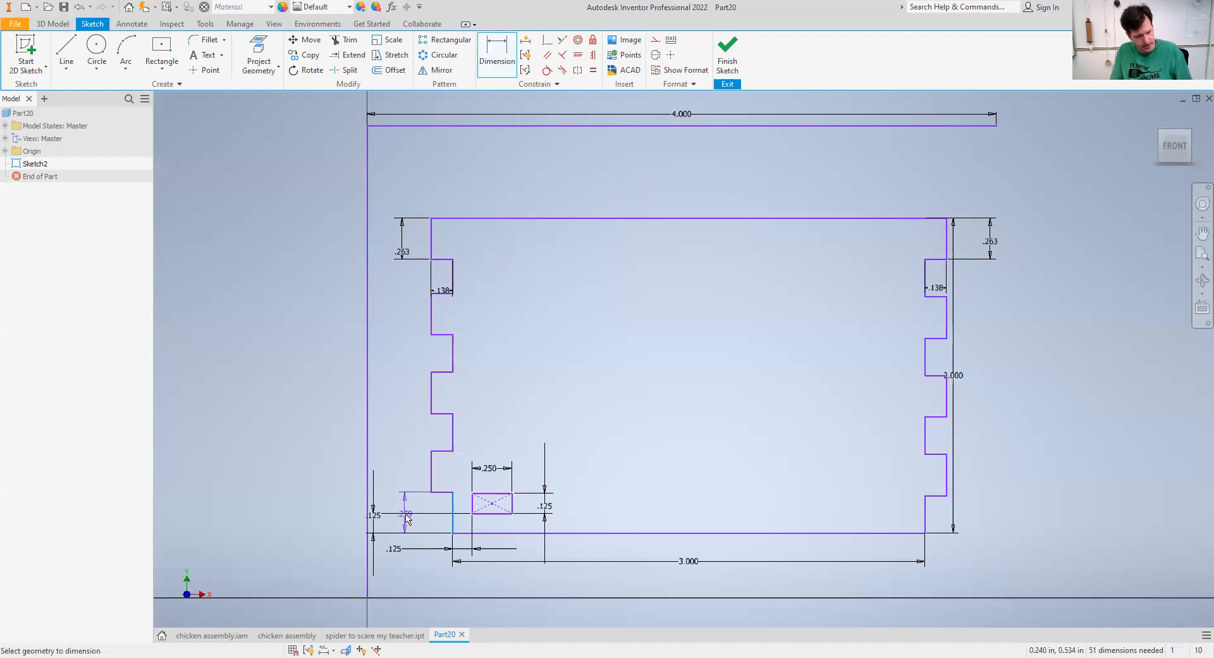
key(Escape)
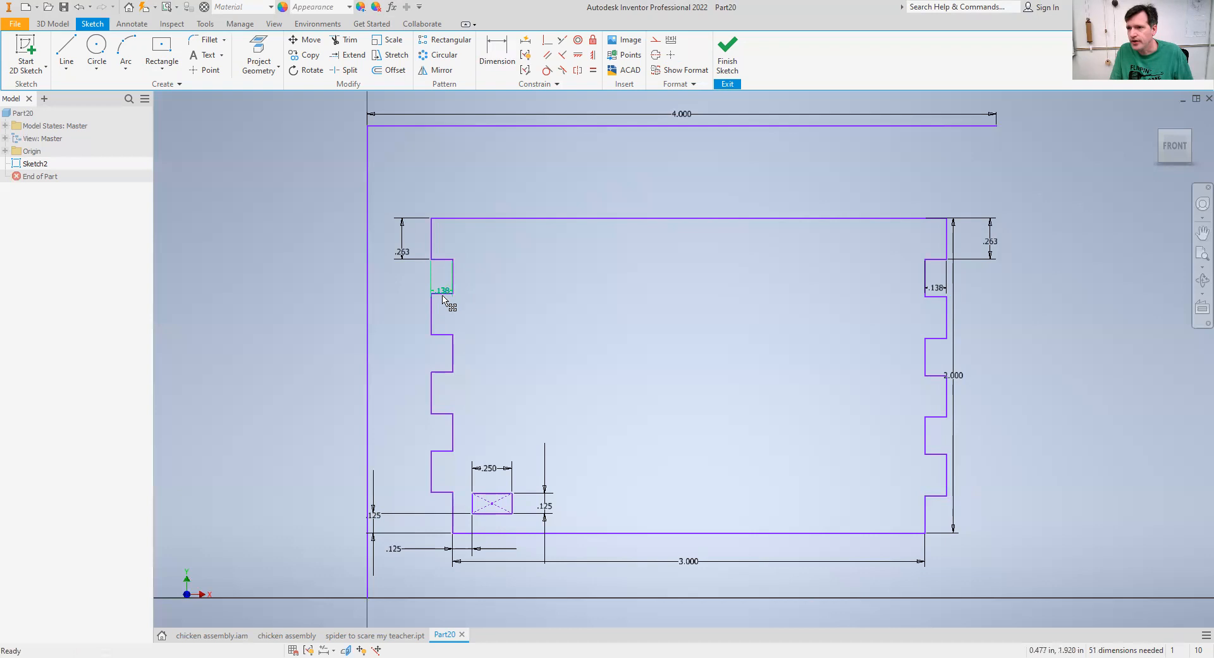
drag(447, 293, 449, 278)
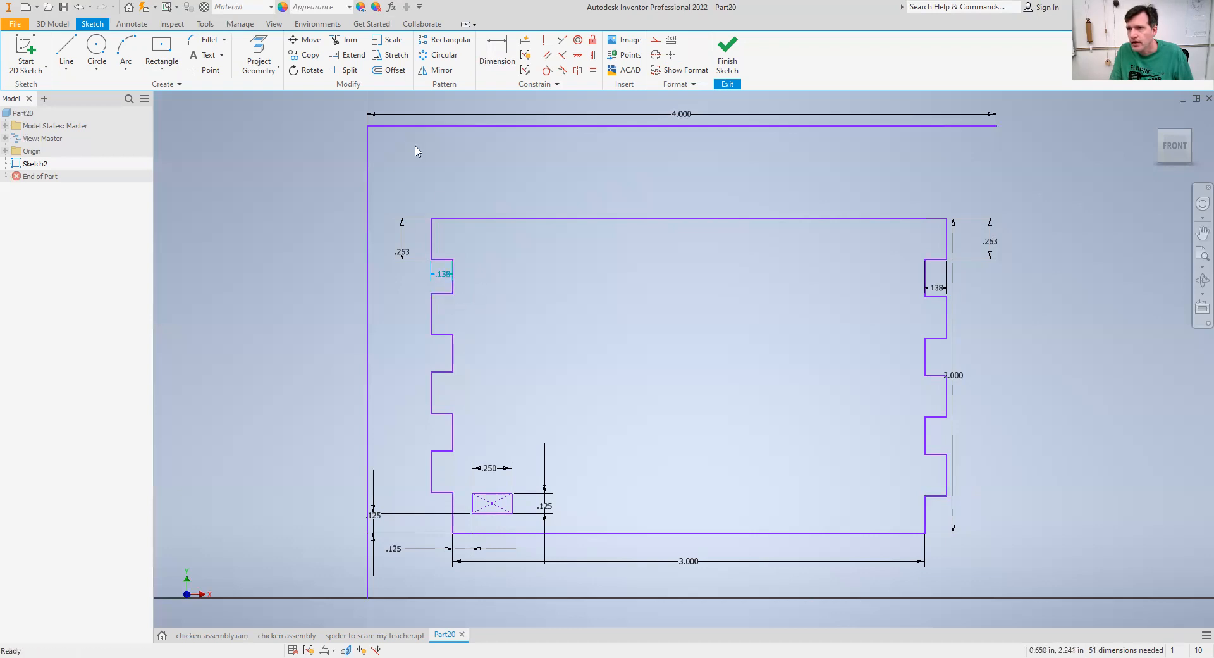
Step: Dimension the vertical edge of the uppermost left notch as 1/4-1/80 in
click(497, 56)
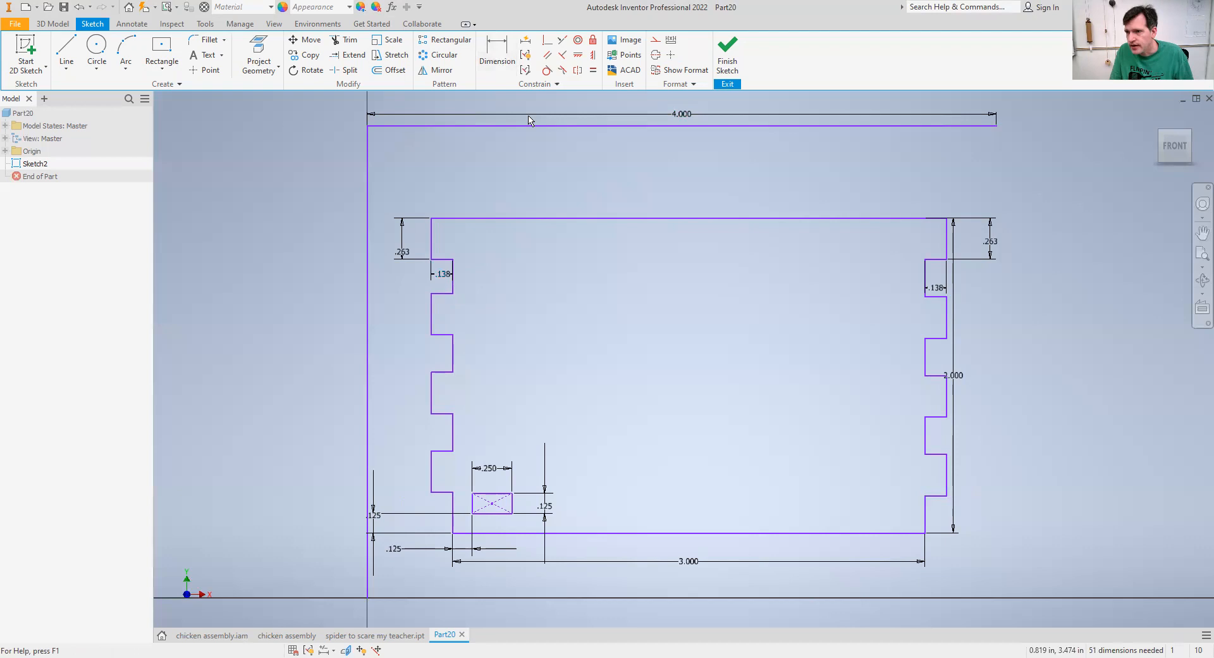
click(453, 281)
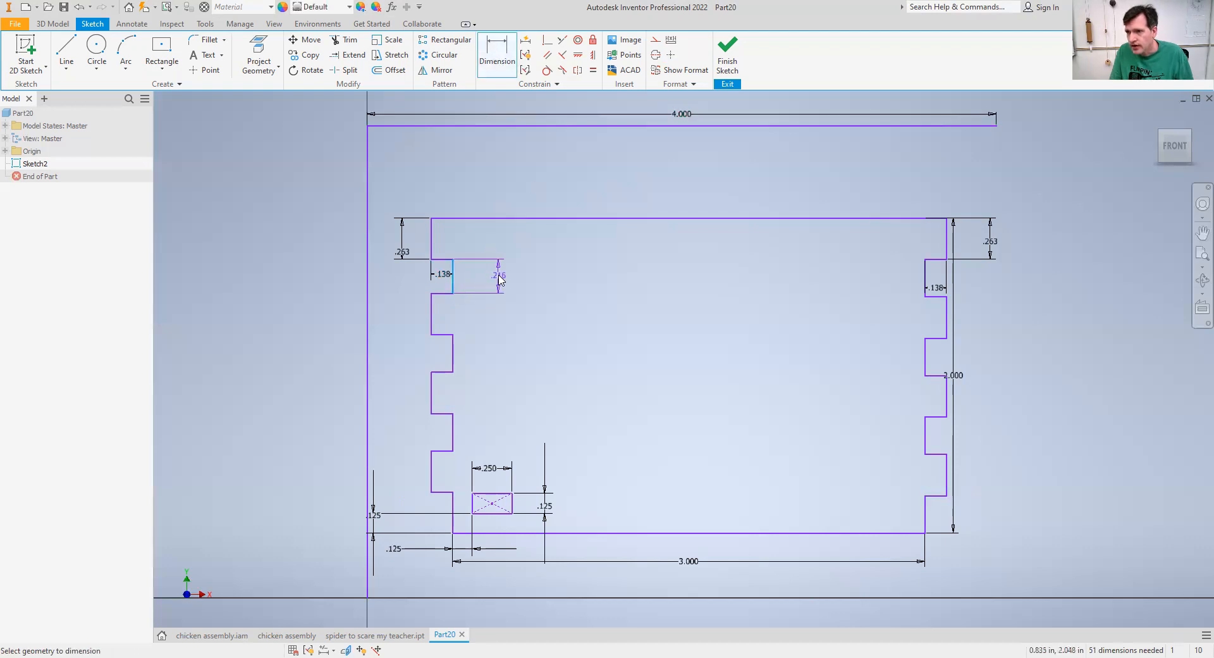
click(501, 280)
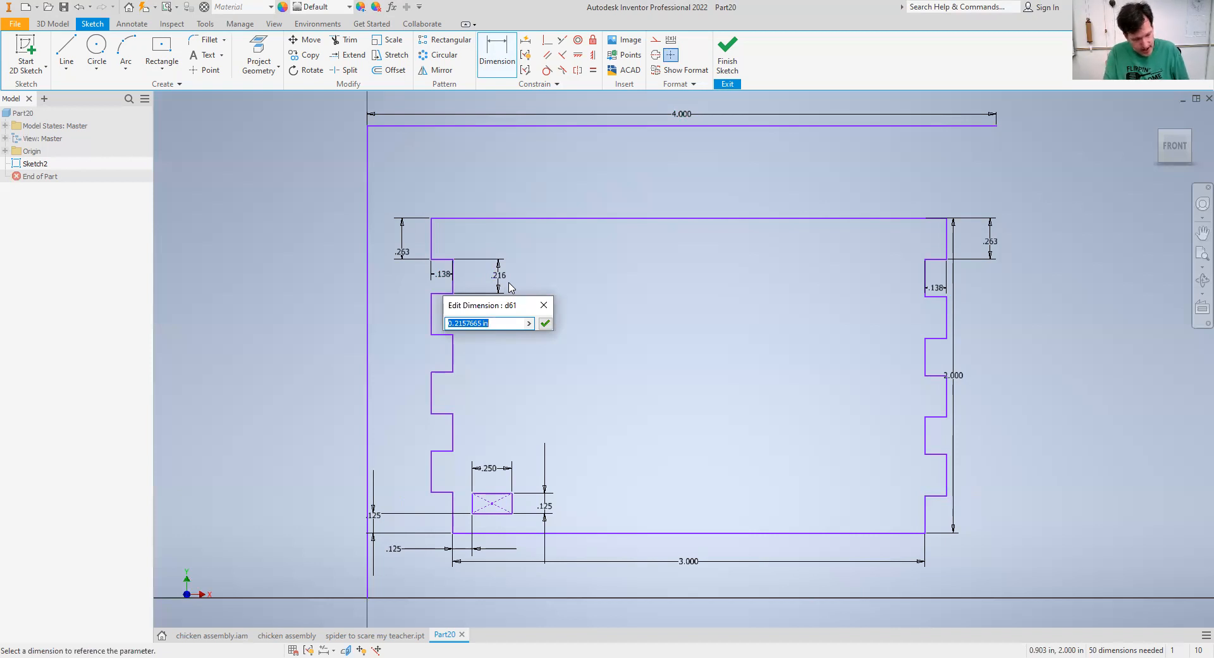
text(1/4-)
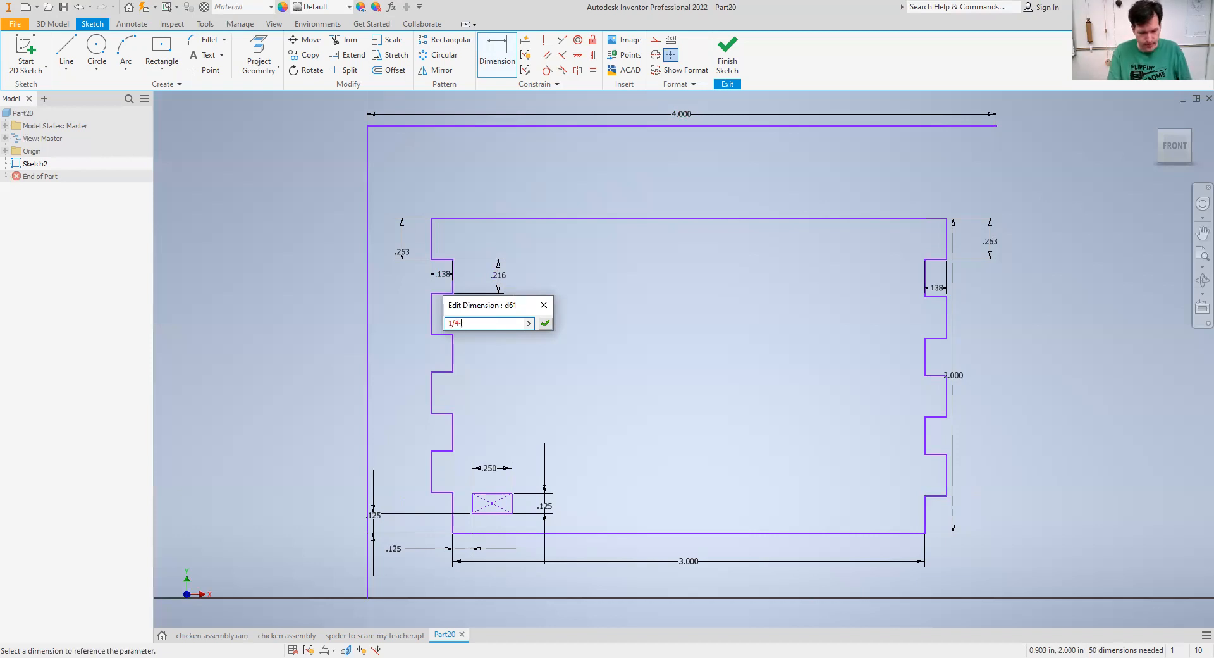
text(1/80)
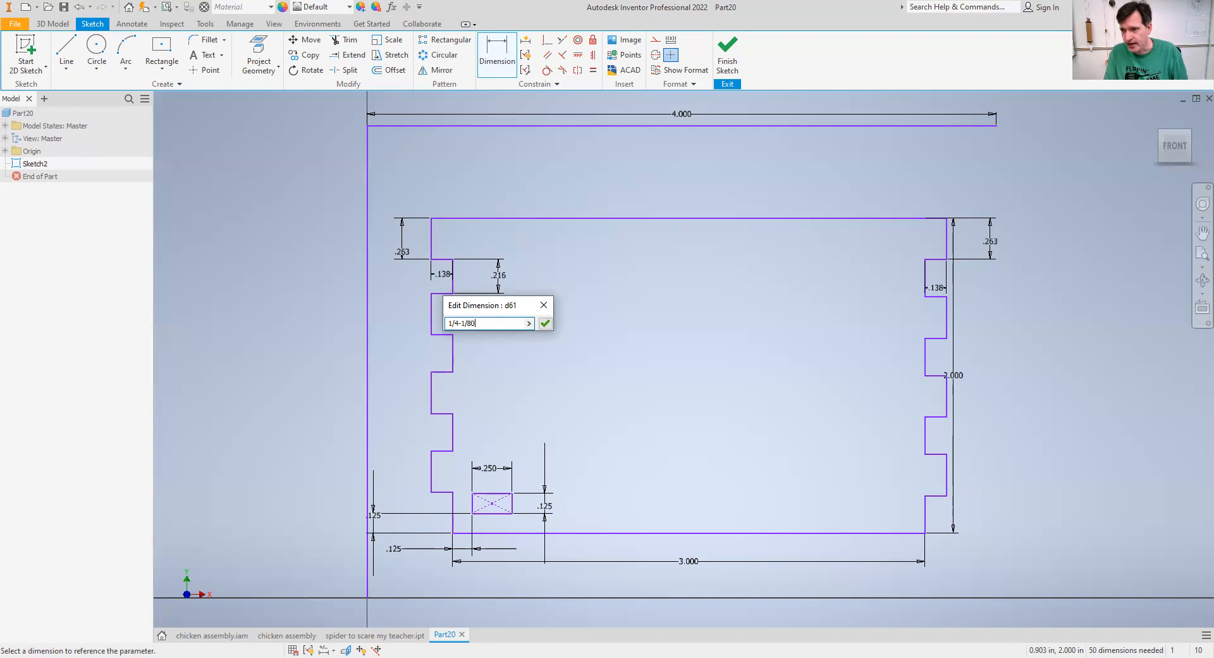
key(Return)
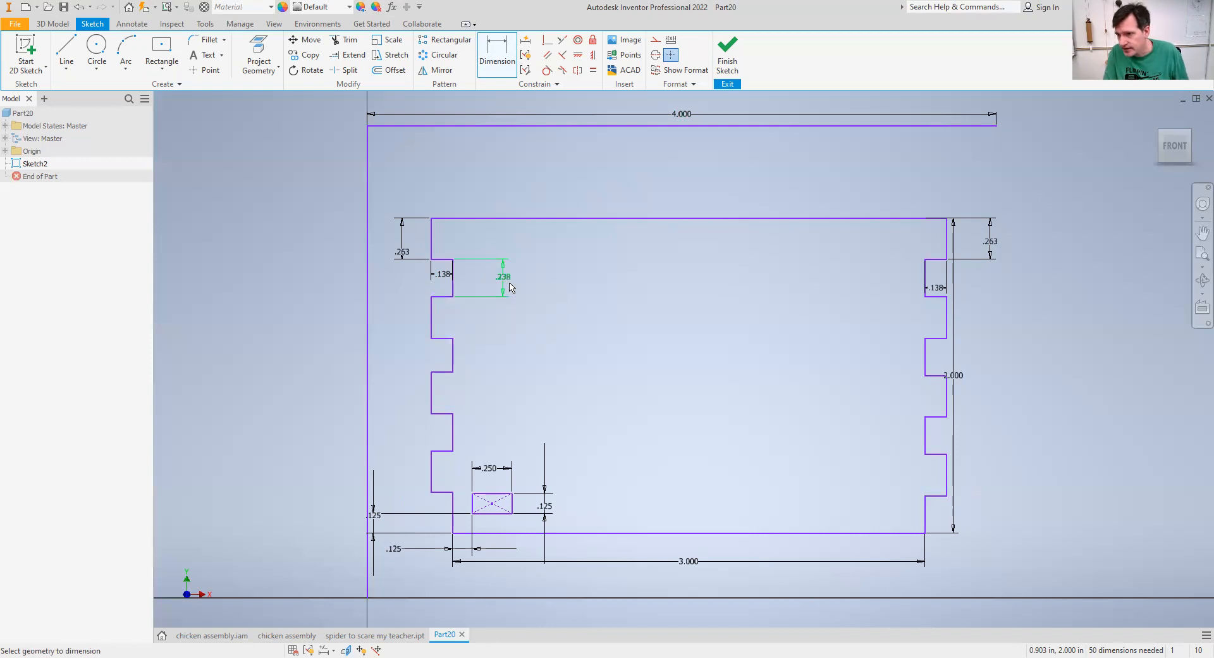
Step: Dimension the vertical edge of the middle left notch as 1/4-1/80 in
click(453, 356)
click(500, 360)
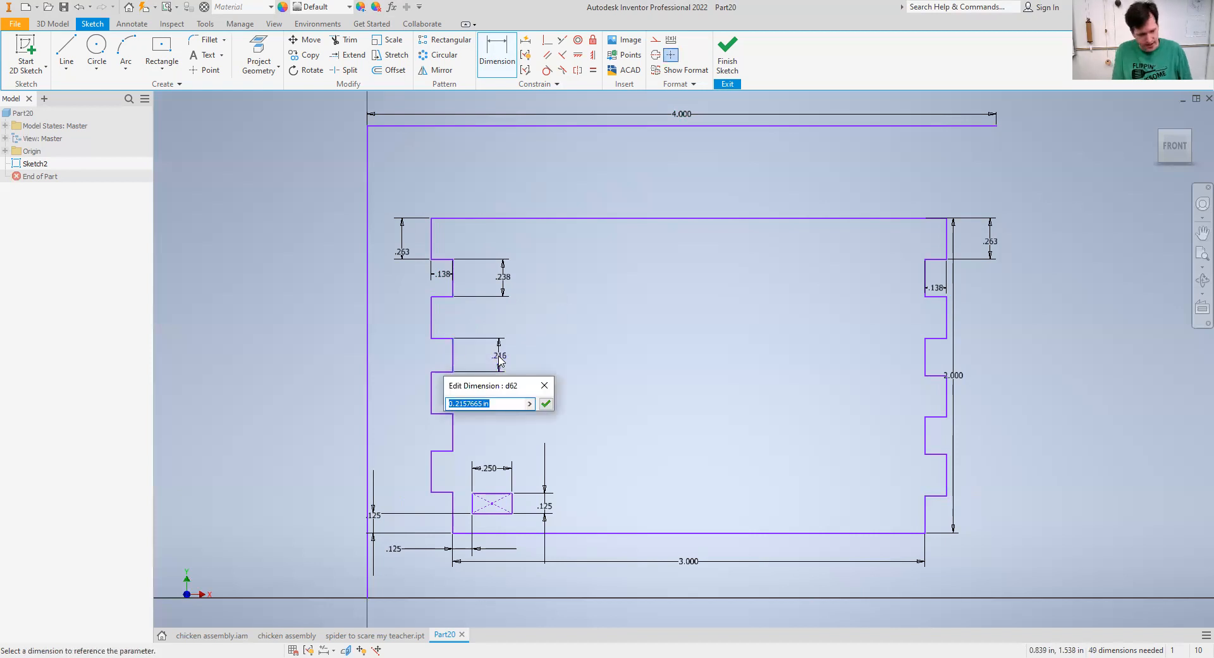
text(1/4-1/80)
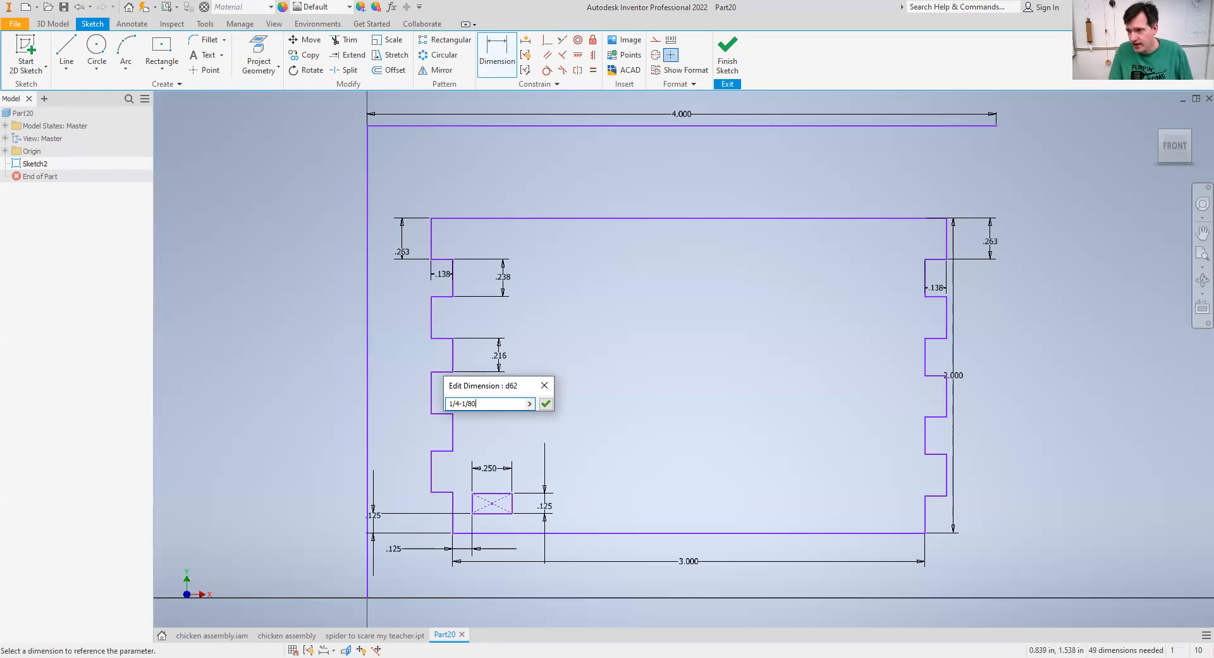
key(Return)
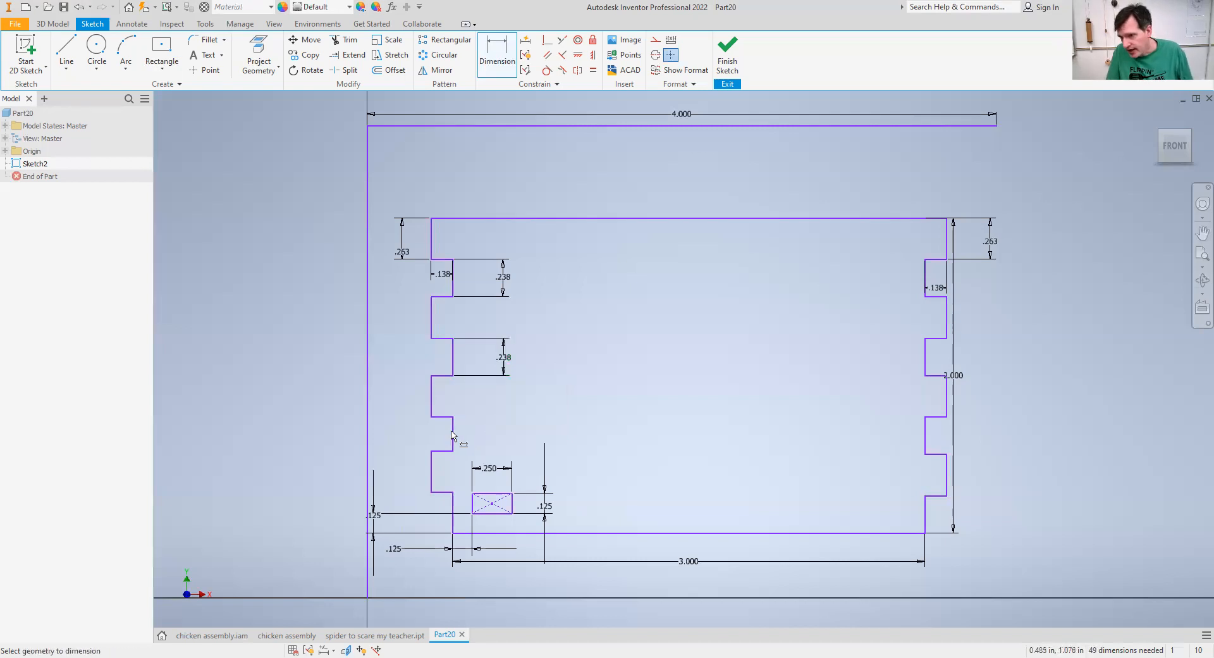
Step: Dimension the vertical edge of the third left notch, just above the lowest left tab, as 1/4-1/80 in
click(452, 433)
click(480, 436)
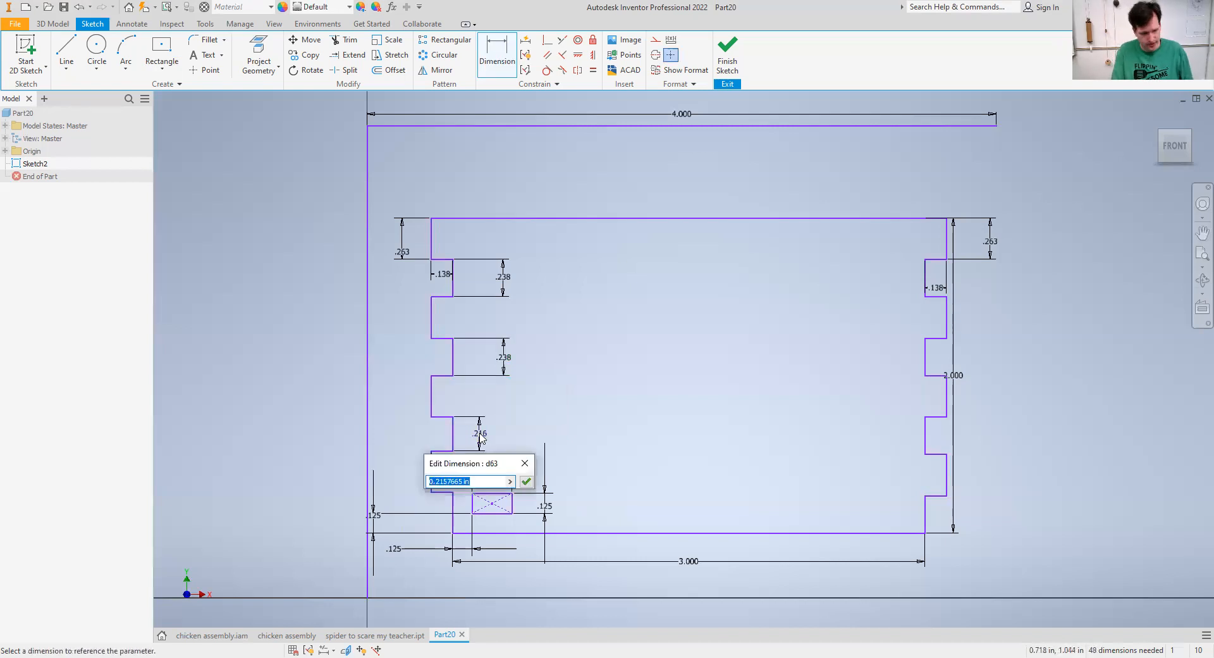
text(14)
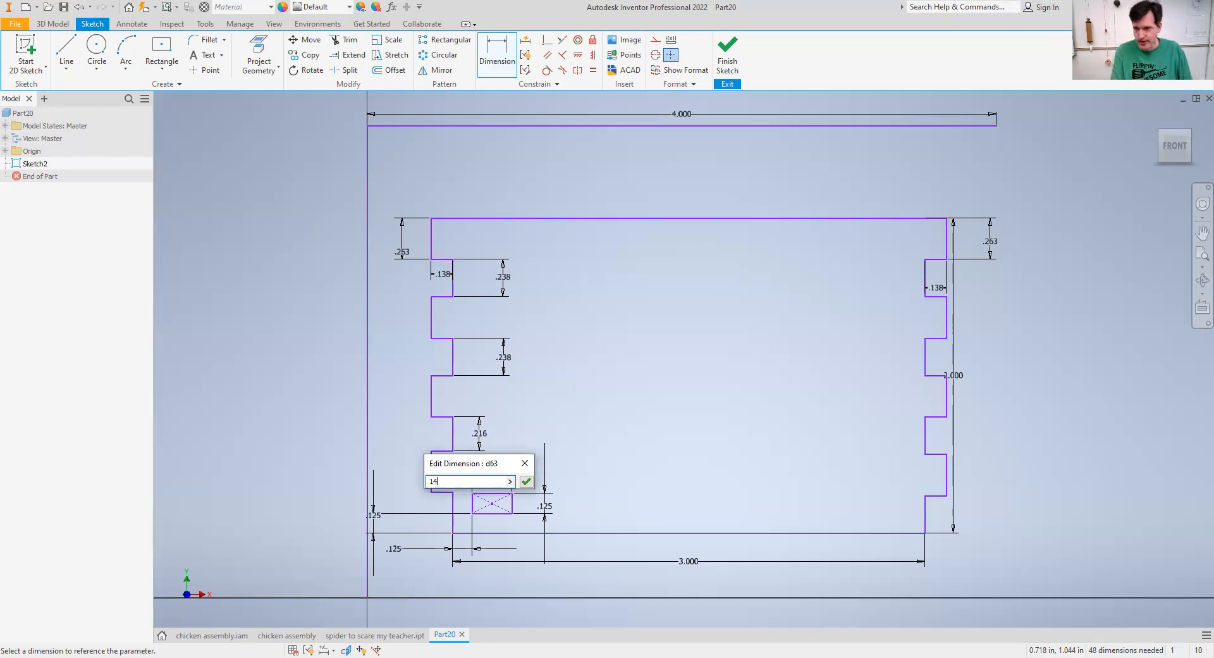
key(BackSpace)
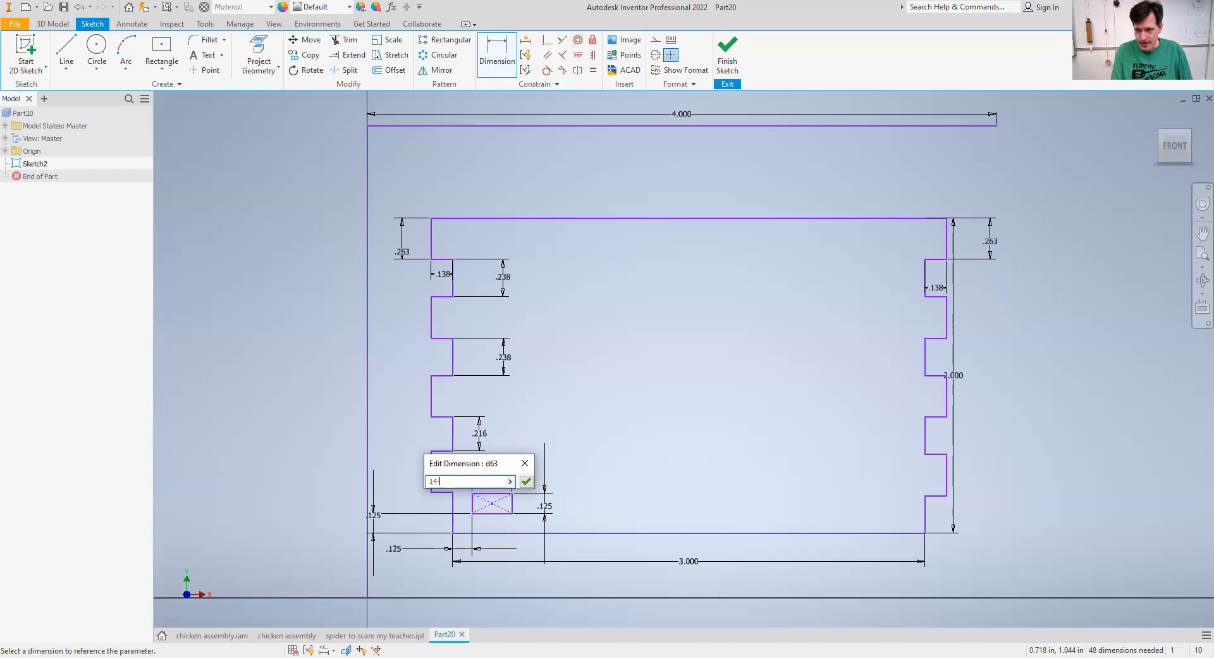
text(/4-)
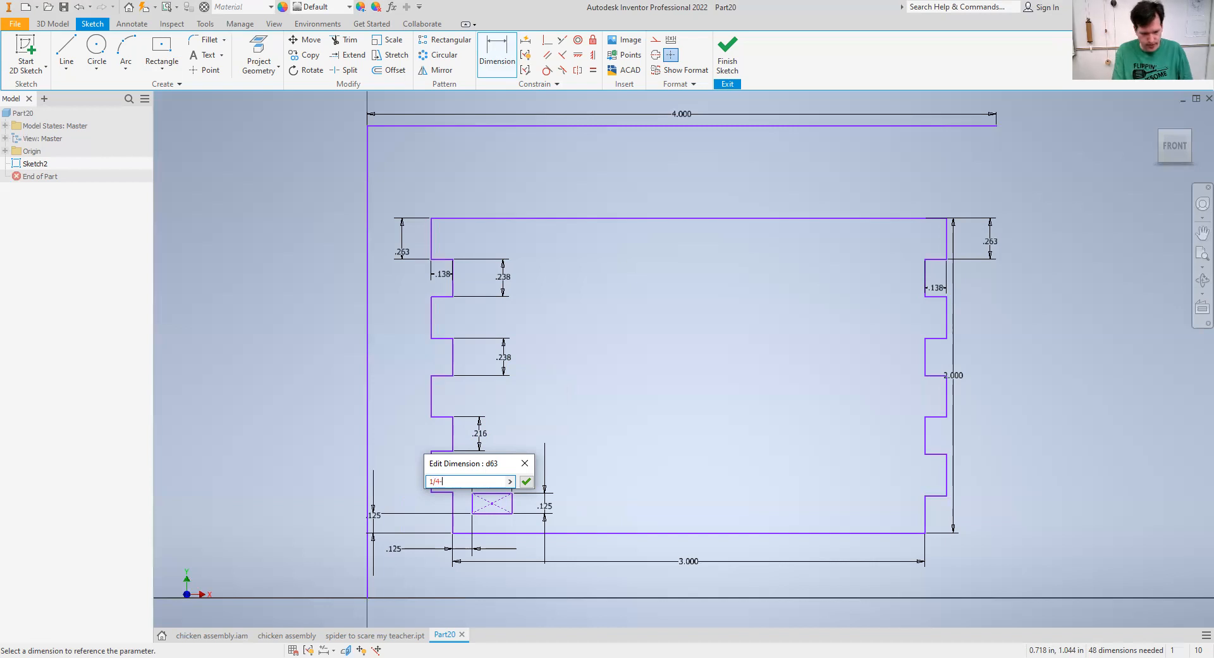
text(1)
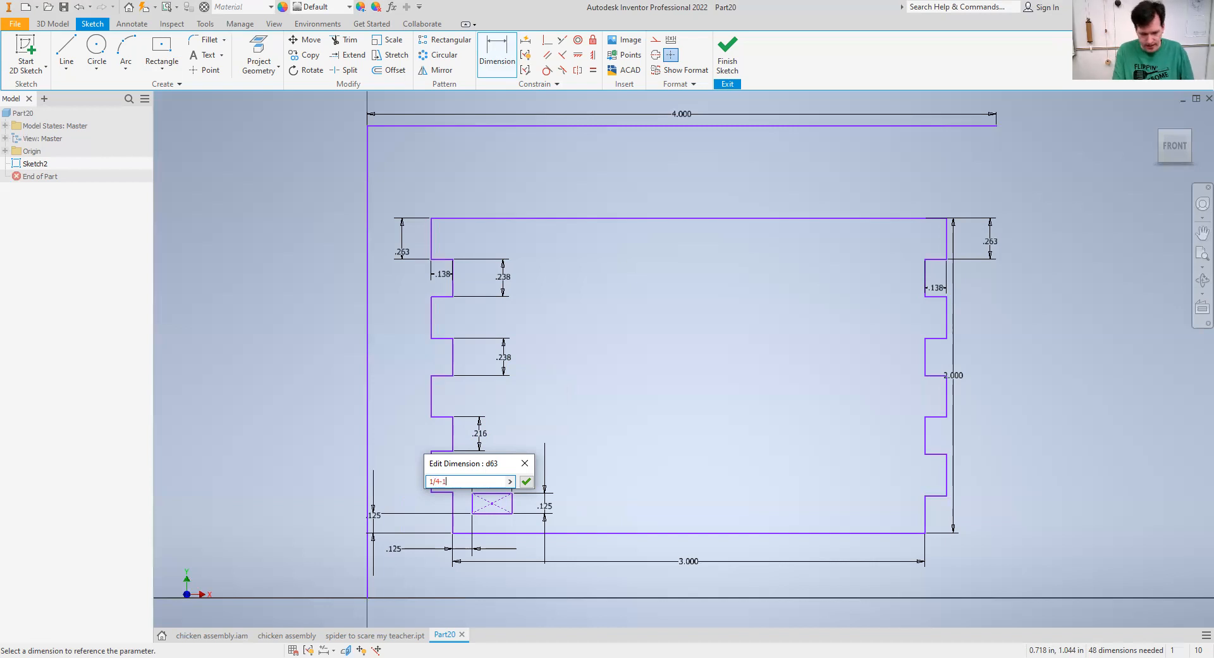
text(/80)
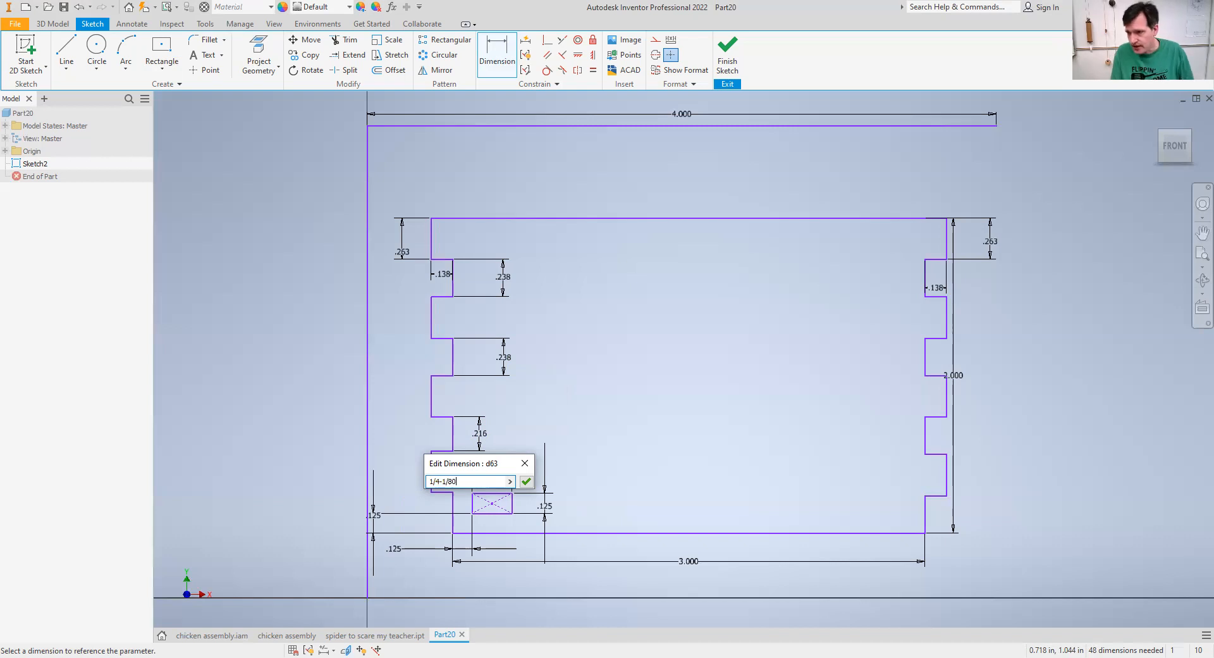
key(Return)
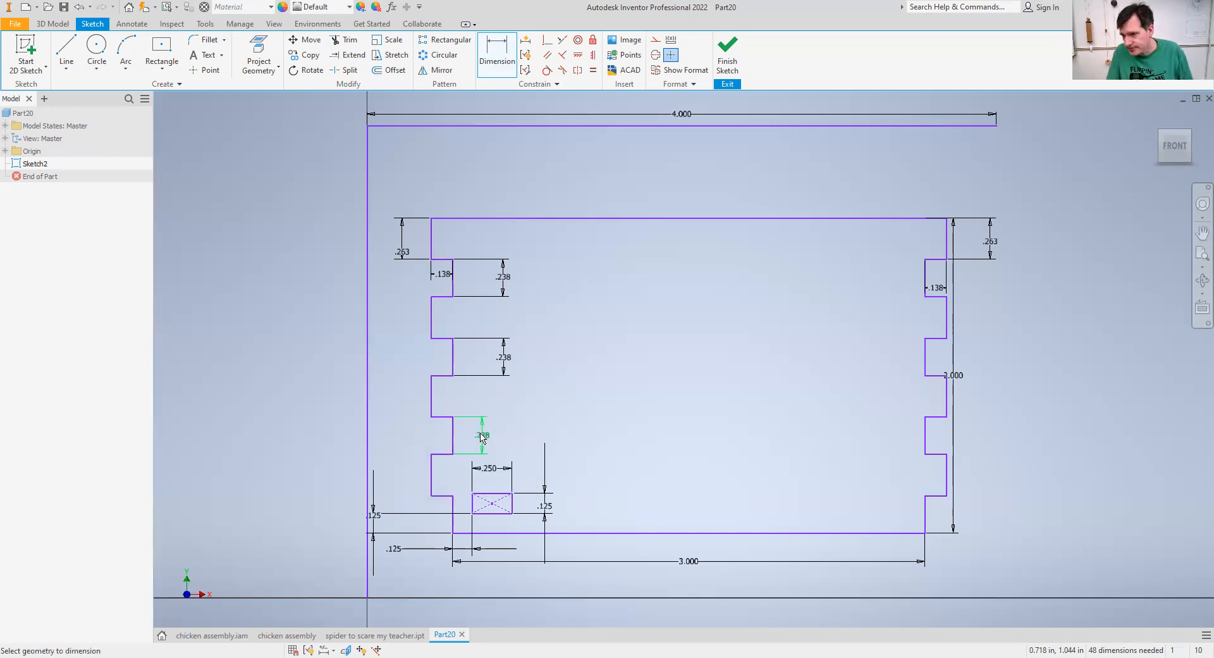
click(453, 515)
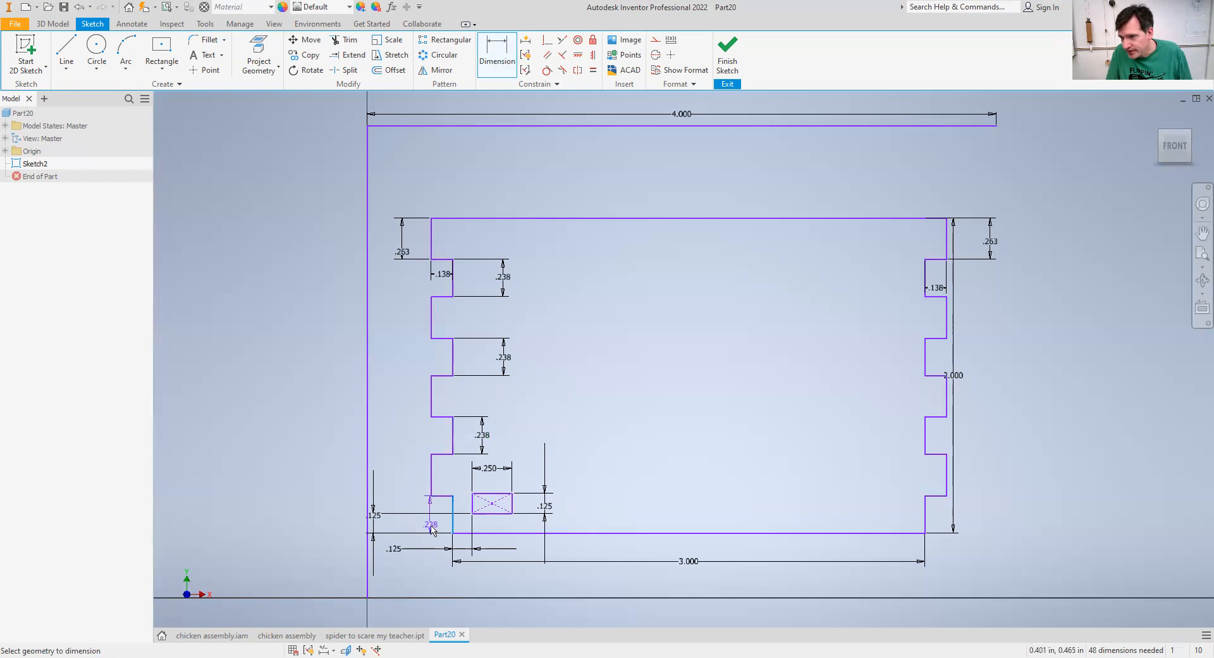
key(Escape)
key(Escape)
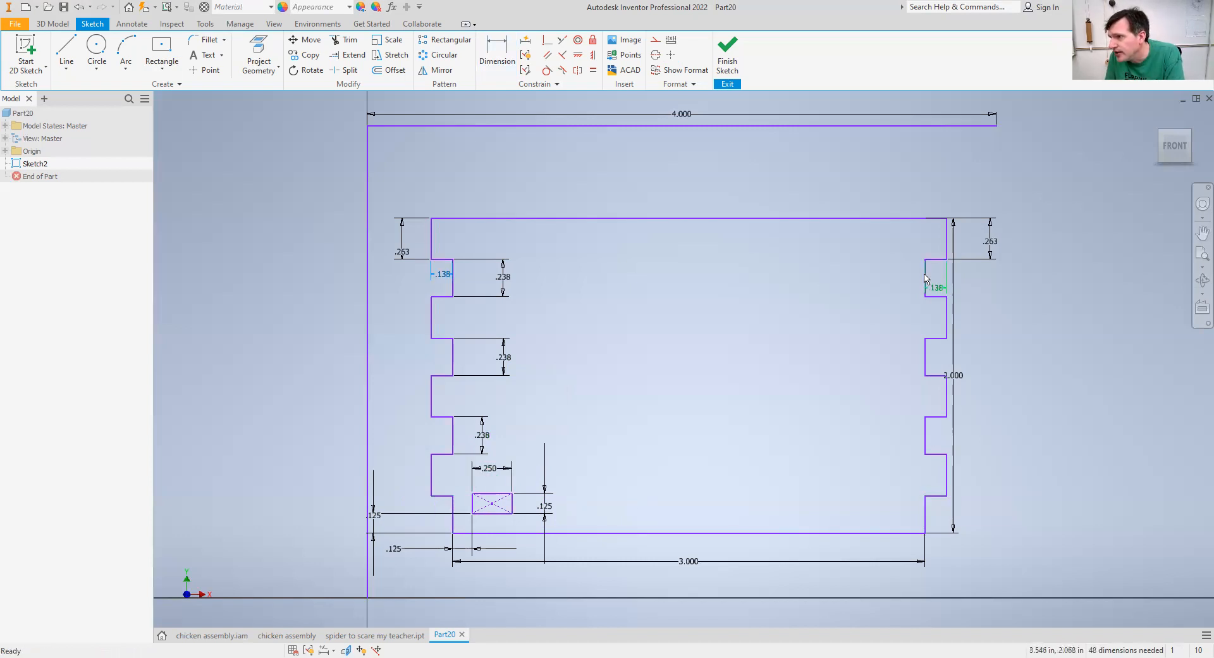
Step: Dimension the vertical edges of the three notches along the panel's right side, accepting the offered values
key(d)
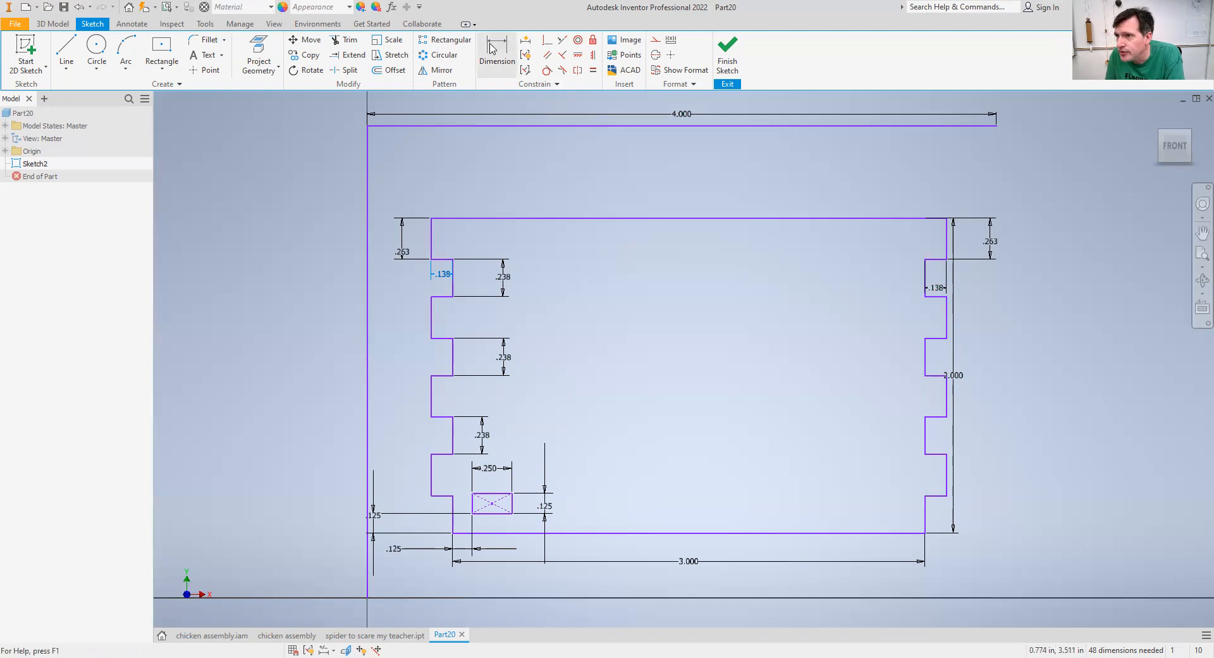
click(925, 279)
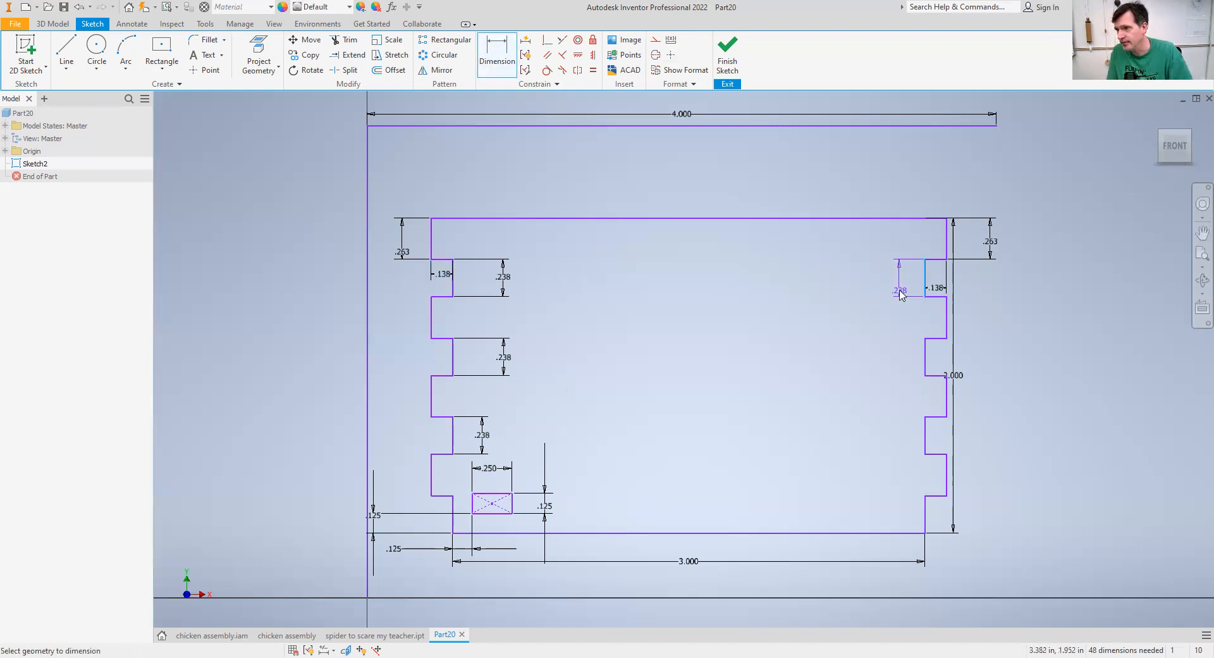
click(901, 295)
key(Return)
click(926, 357)
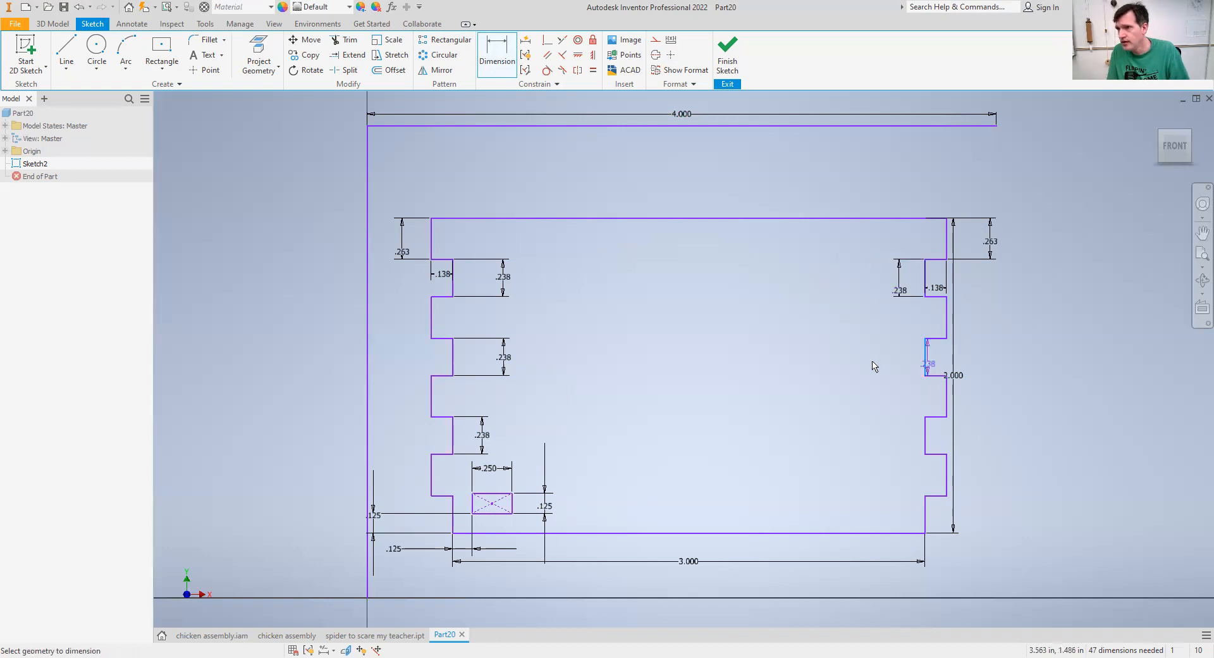
click(889, 364)
key(Return)
click(926, 437)
click(898, 444)
key(Return)
Step: Dimension the lowest vertical edge at the panel's lower-right corner, accepting the offered value
click(926, 516)
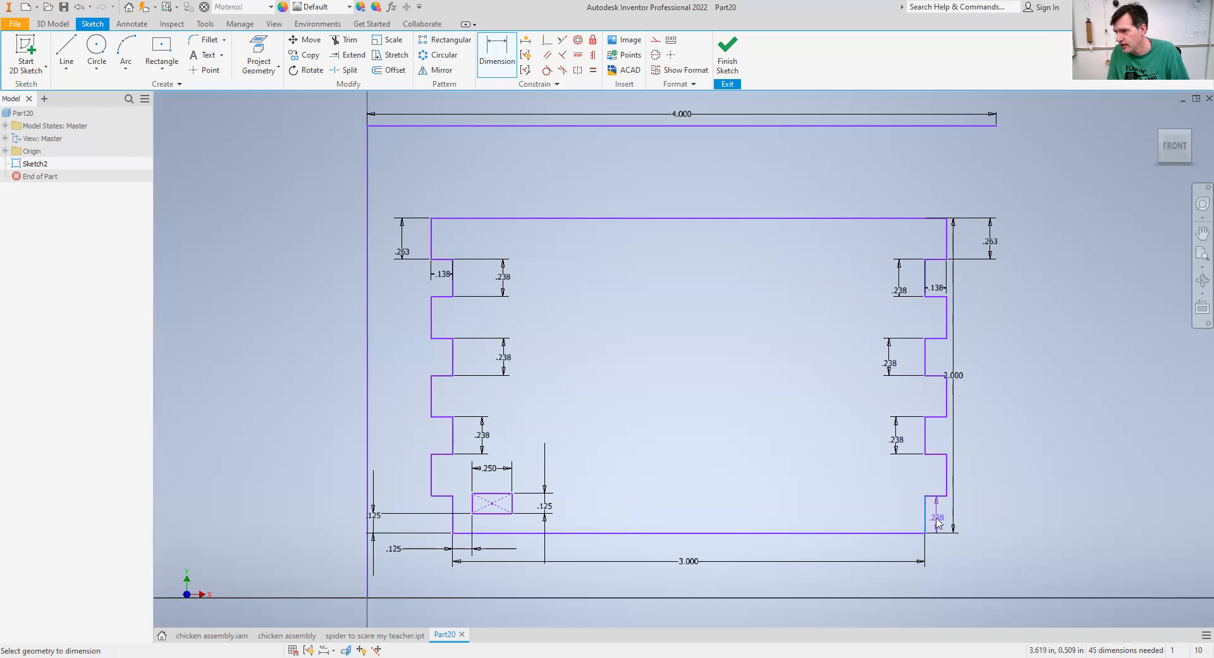
click(937, 517)
key(Return)
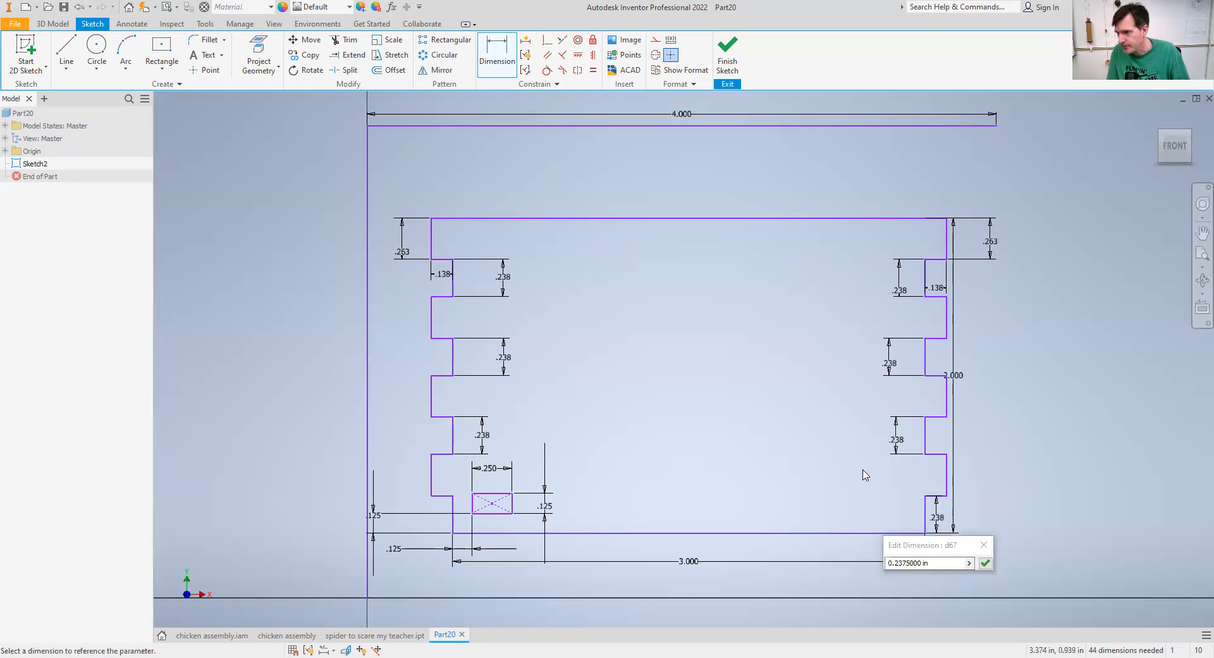
key(Escape)
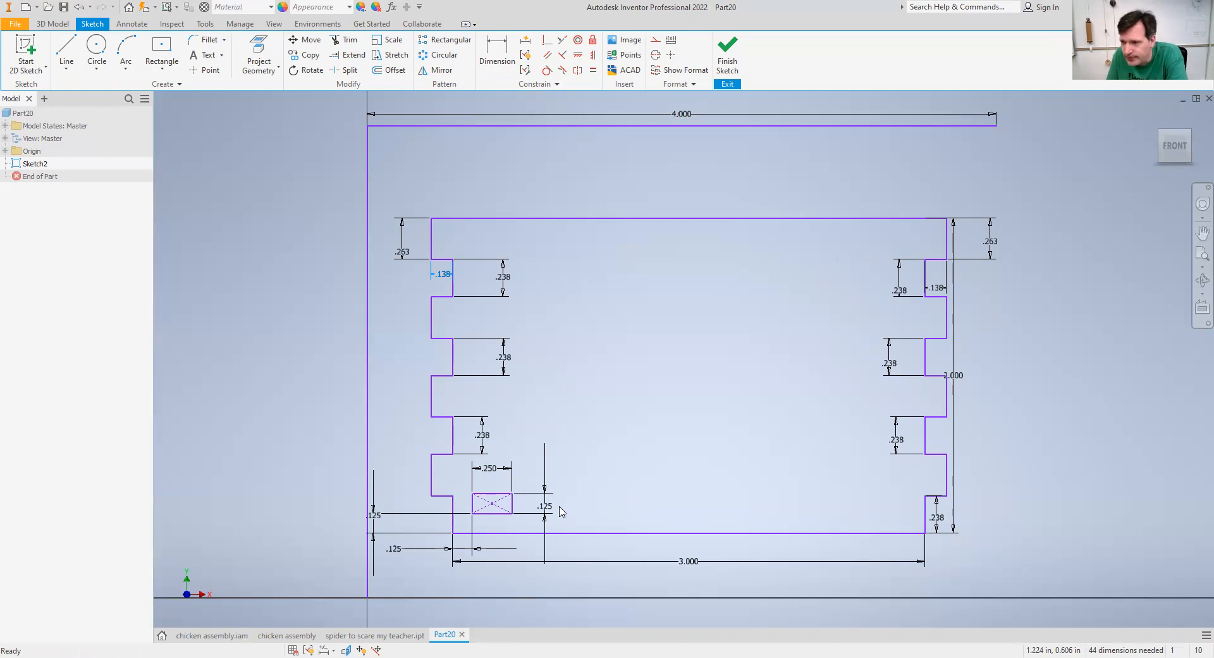
Step: Draw a center rectangle 1/4 in wide and about 0.125 in high above the bottom edge's midpoint, level with the first slot
click(159, 52)
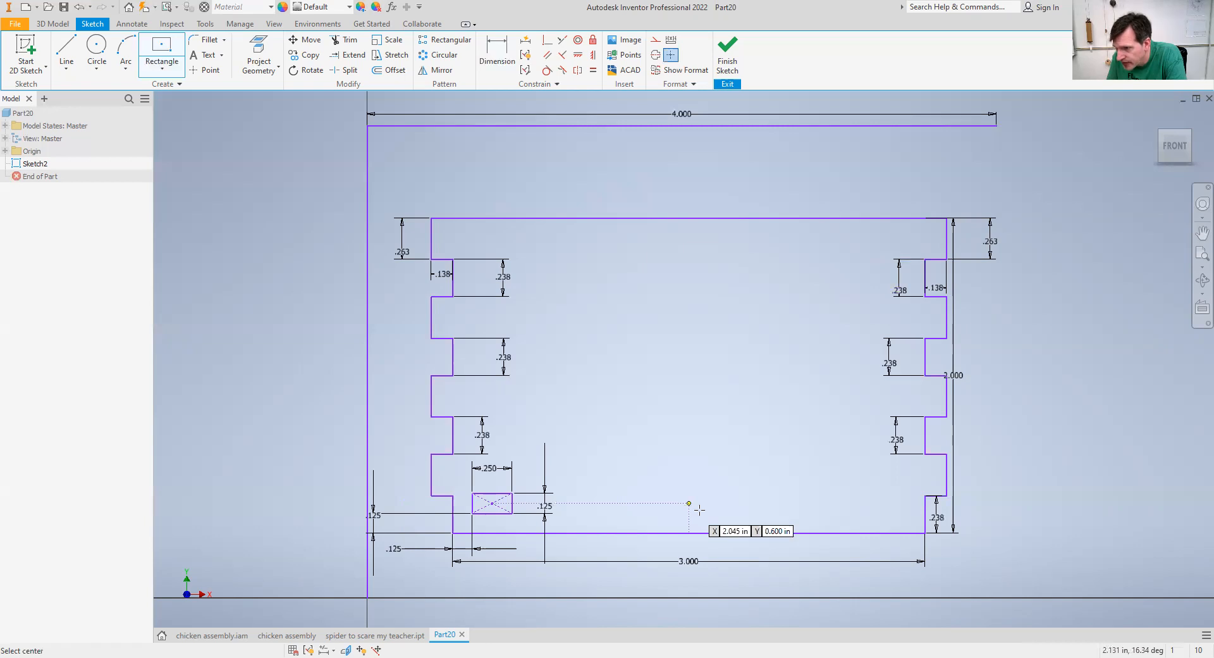
click(688, 504)
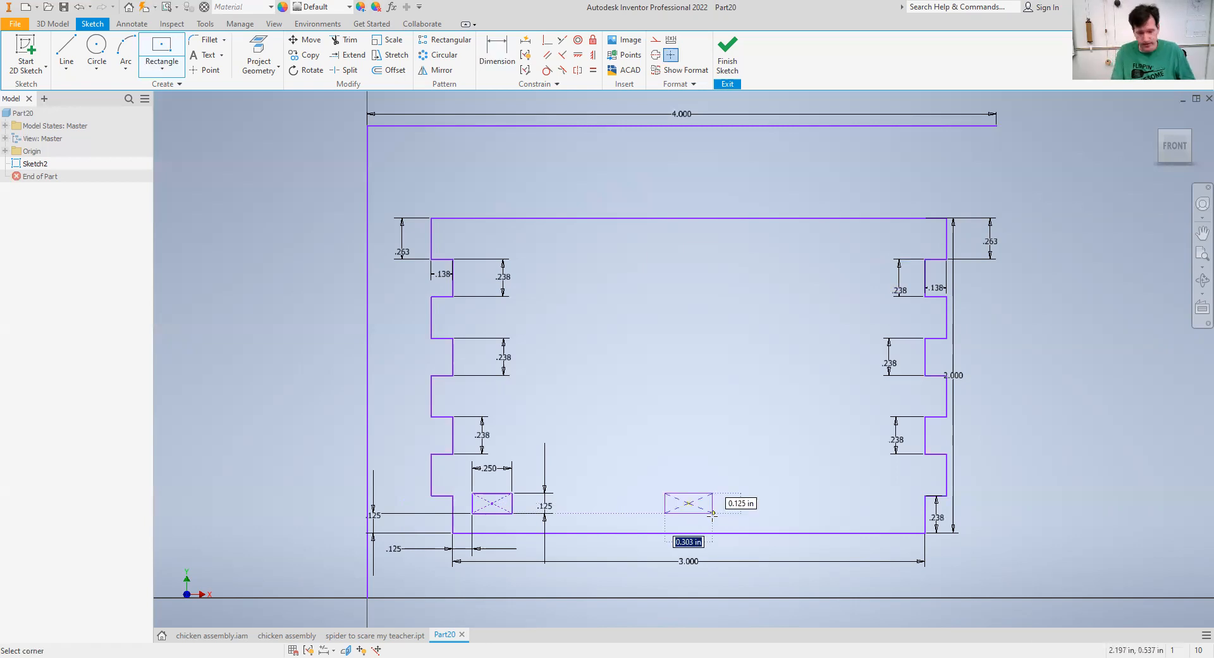
key(Tab)
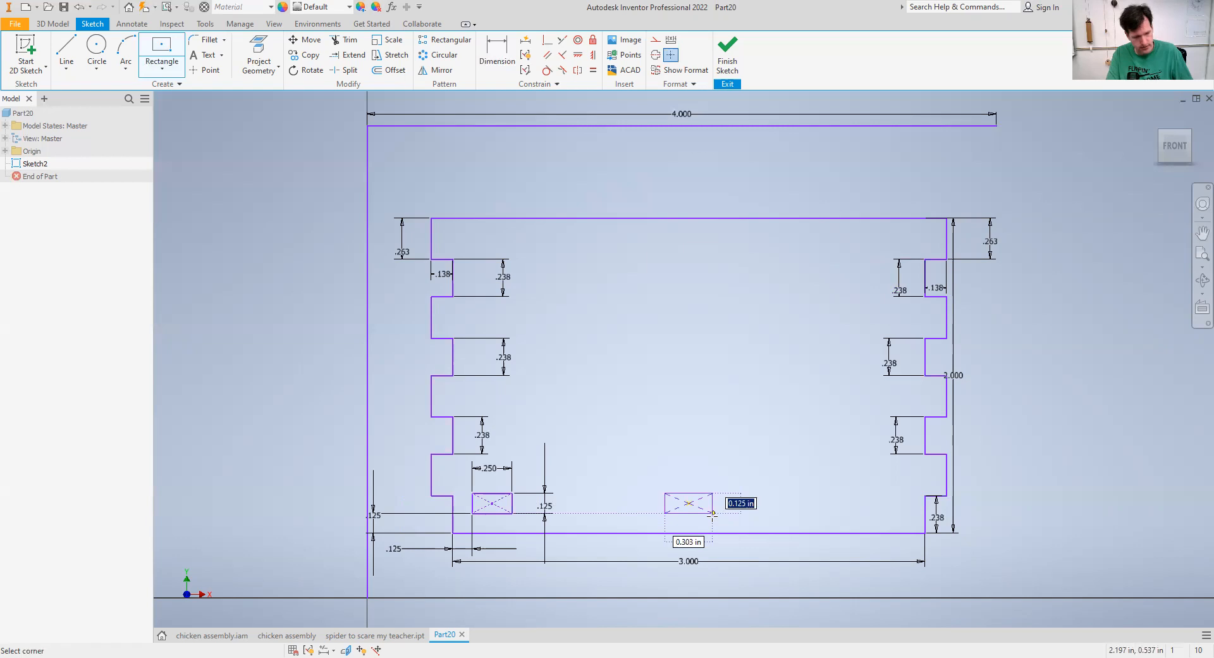
key(Tab)
text(1/4)
key(Tab)
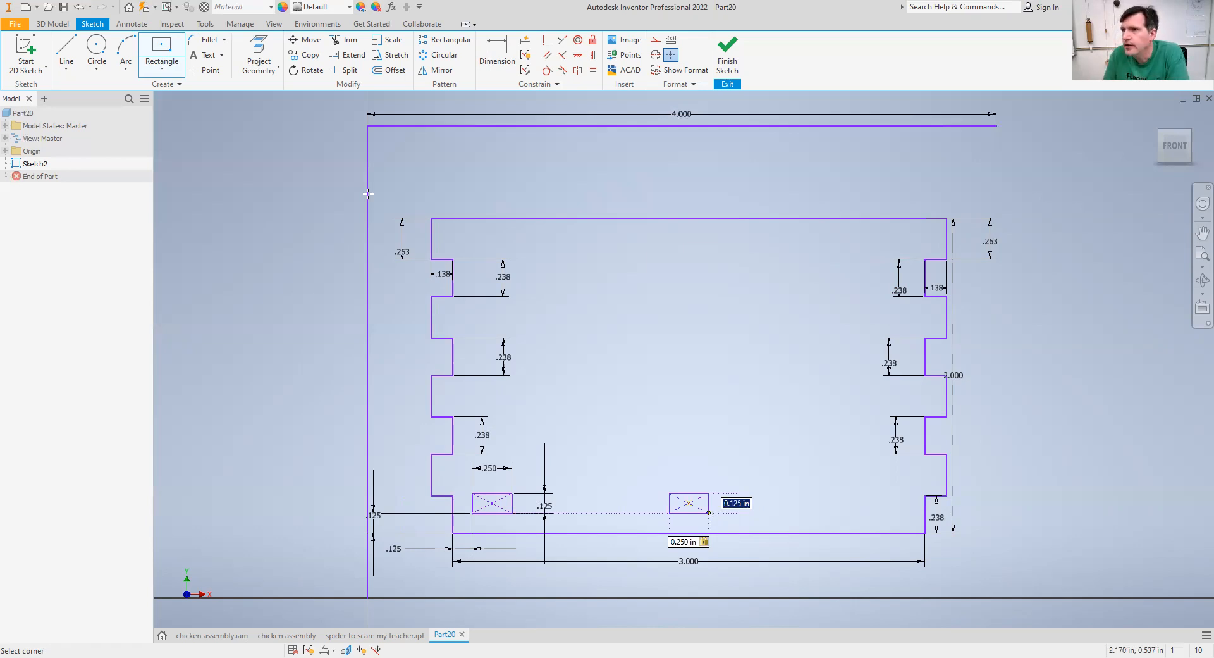
key(Return)
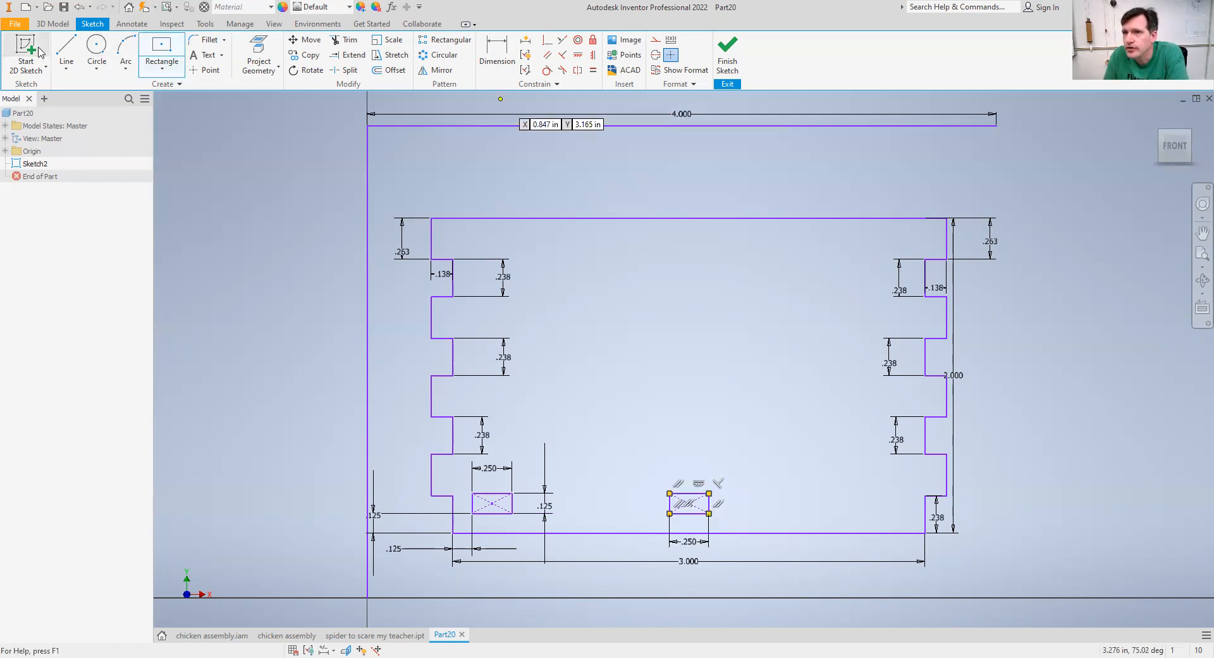
Step: Draw a third center-rectangle slot .25 in wide and about 0.125 in high near the panel's lower-right corner, level with the others
click(160, 48)
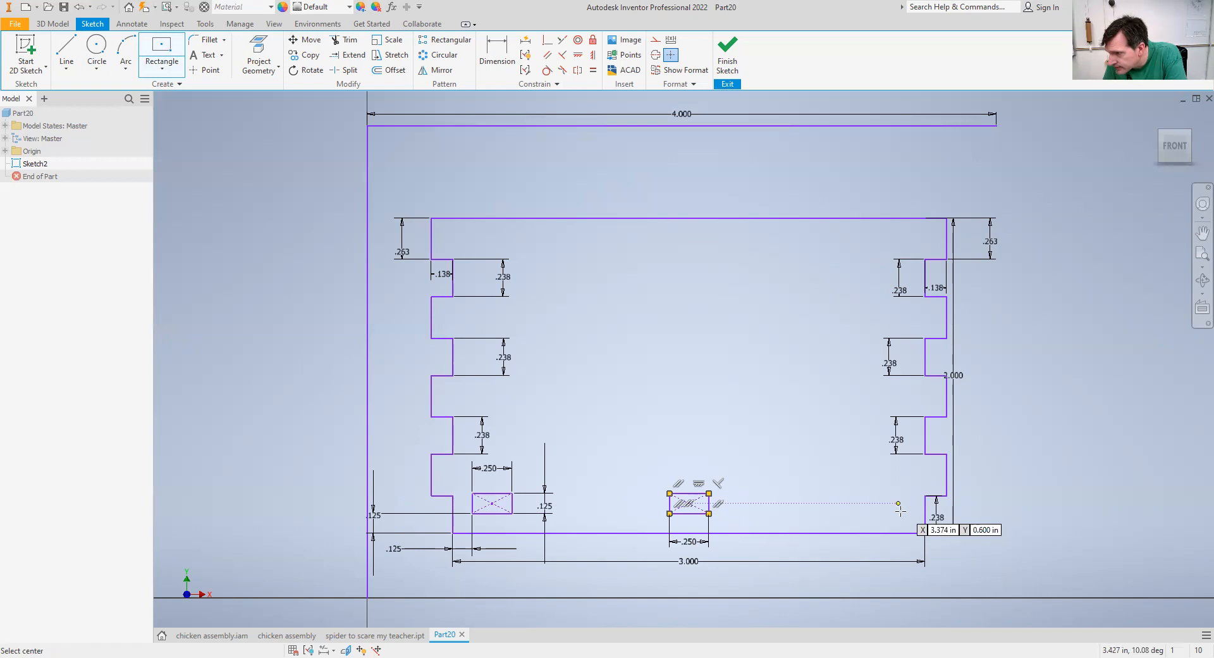
click(913, 511)
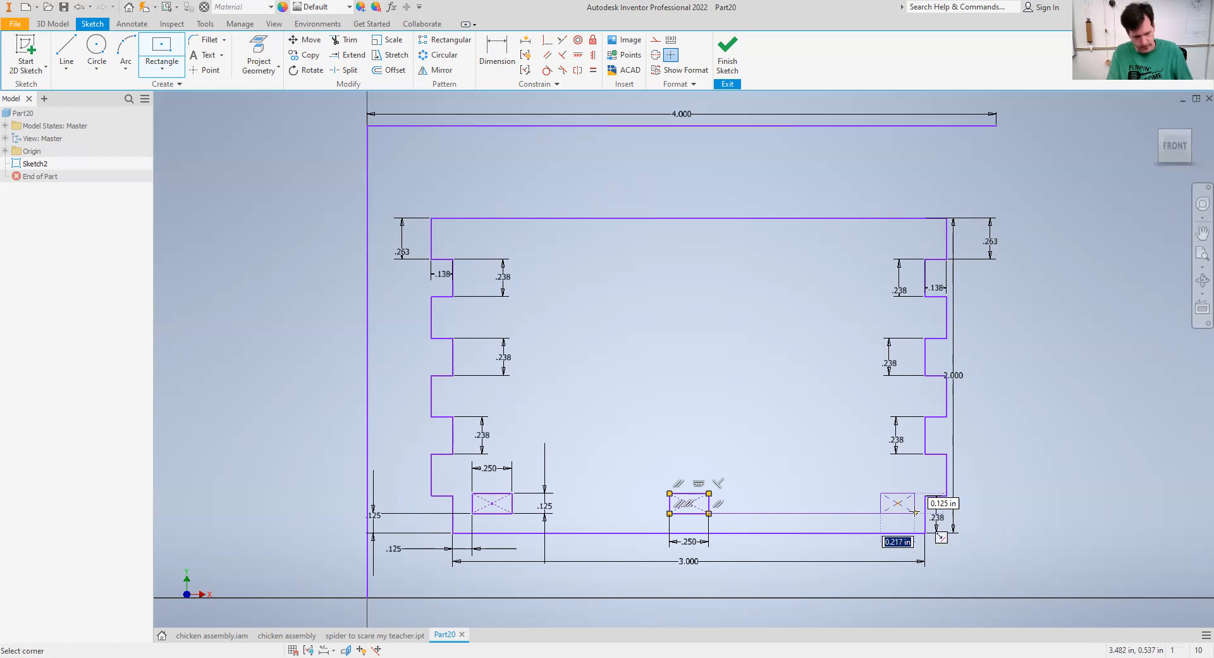
text(.25)
key(Tab)
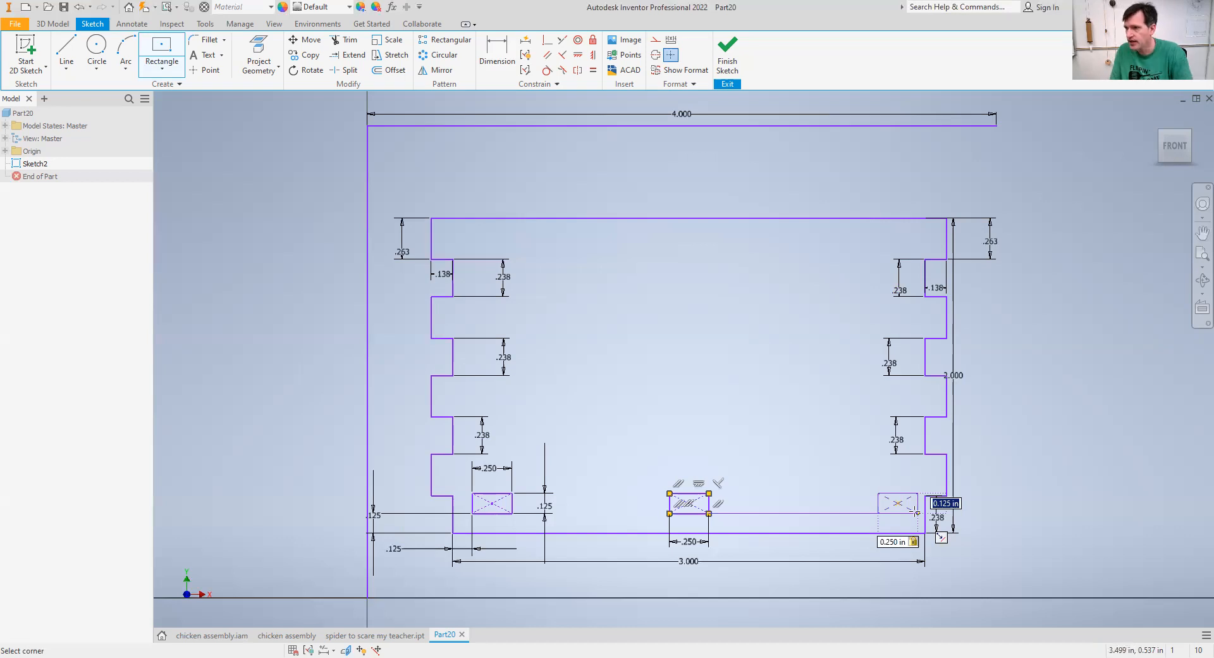
key(Return)
Step: Dimension the gap between the third slot's right edge and the panel's lower-right vertical edge as 1/8 in
click(497, 53)
click(918, 505)
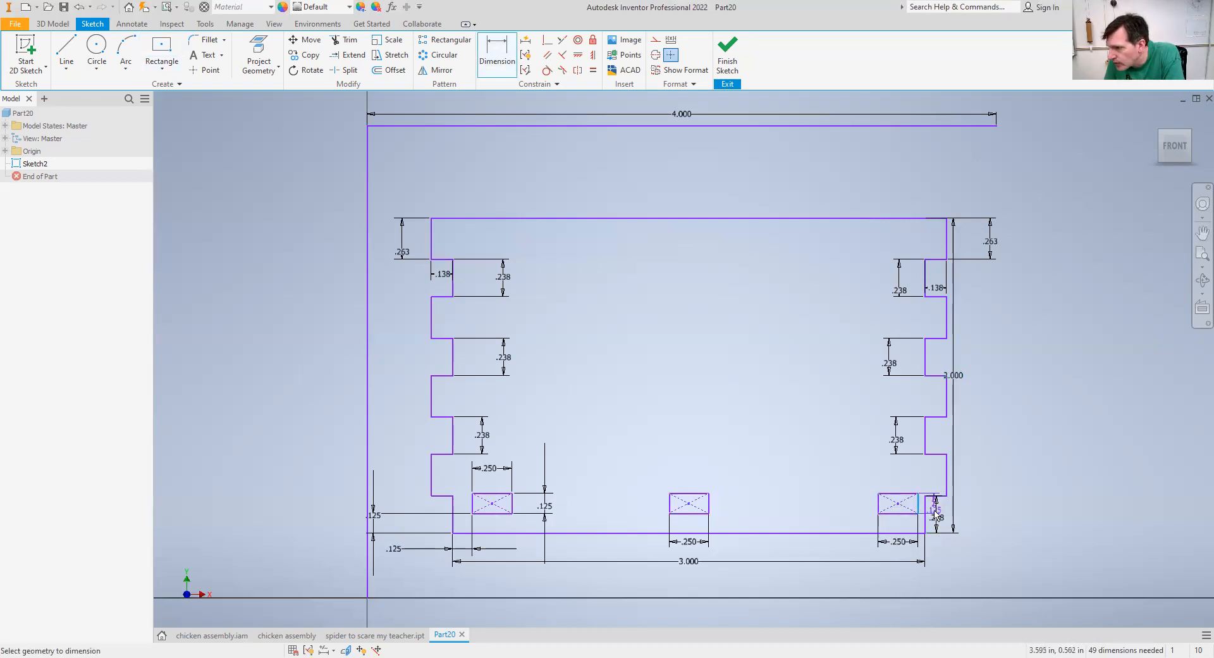
click(926, 514)
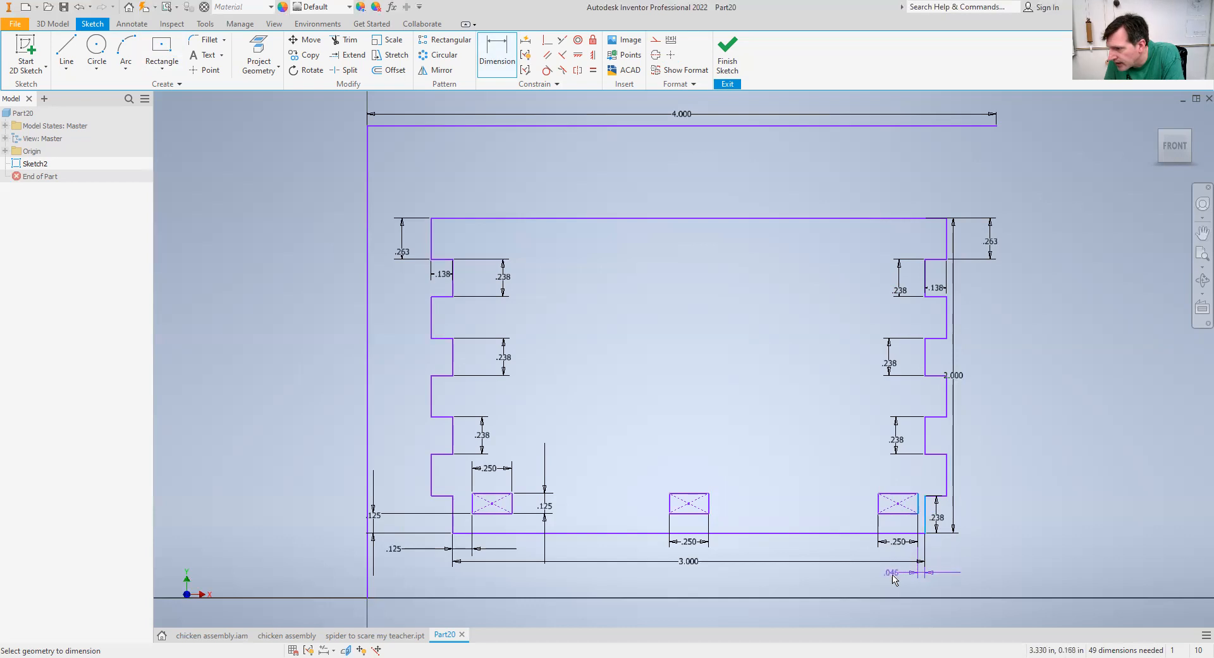
key(Escape)
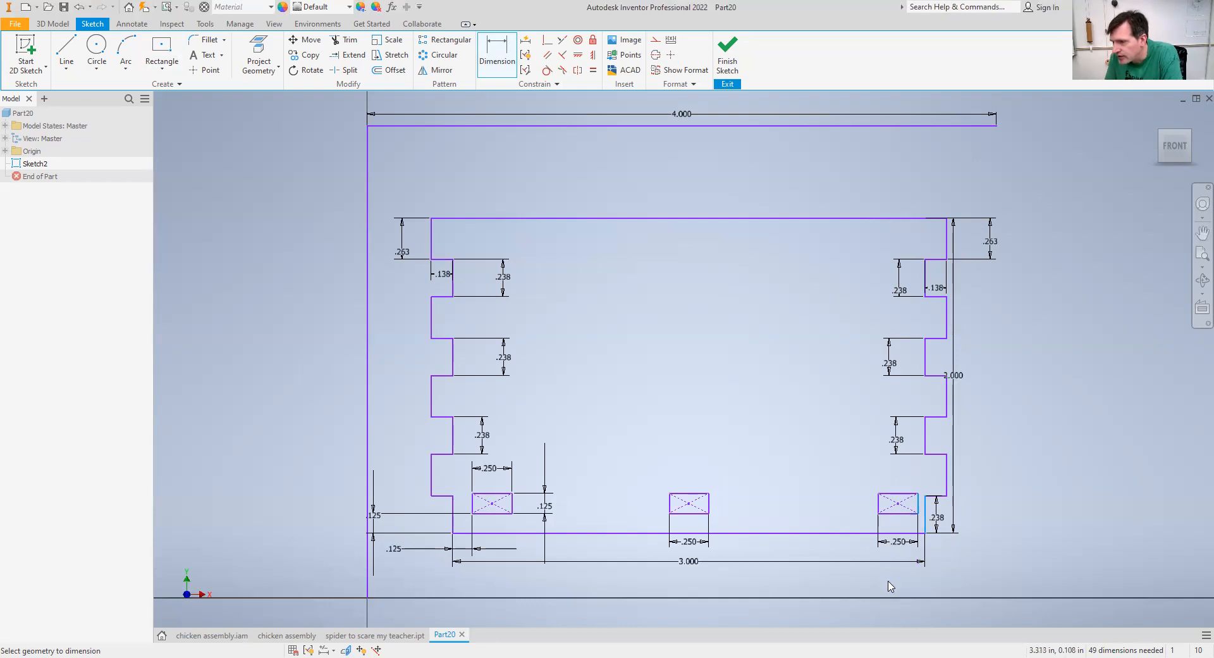
click(889, 580)
text(1/8)
key(Return)
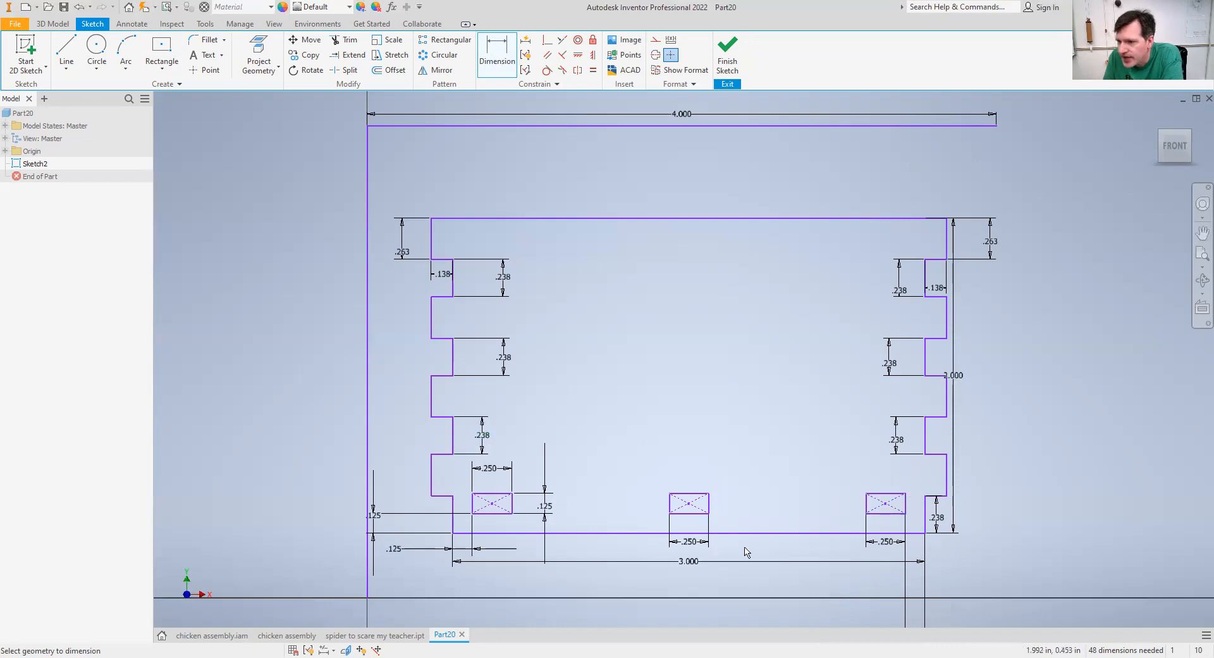
Step: Reposition the third slot's edge-offset dimension so it sits just below the panel's lower-right corner
scroll(752, 581, down, 3)
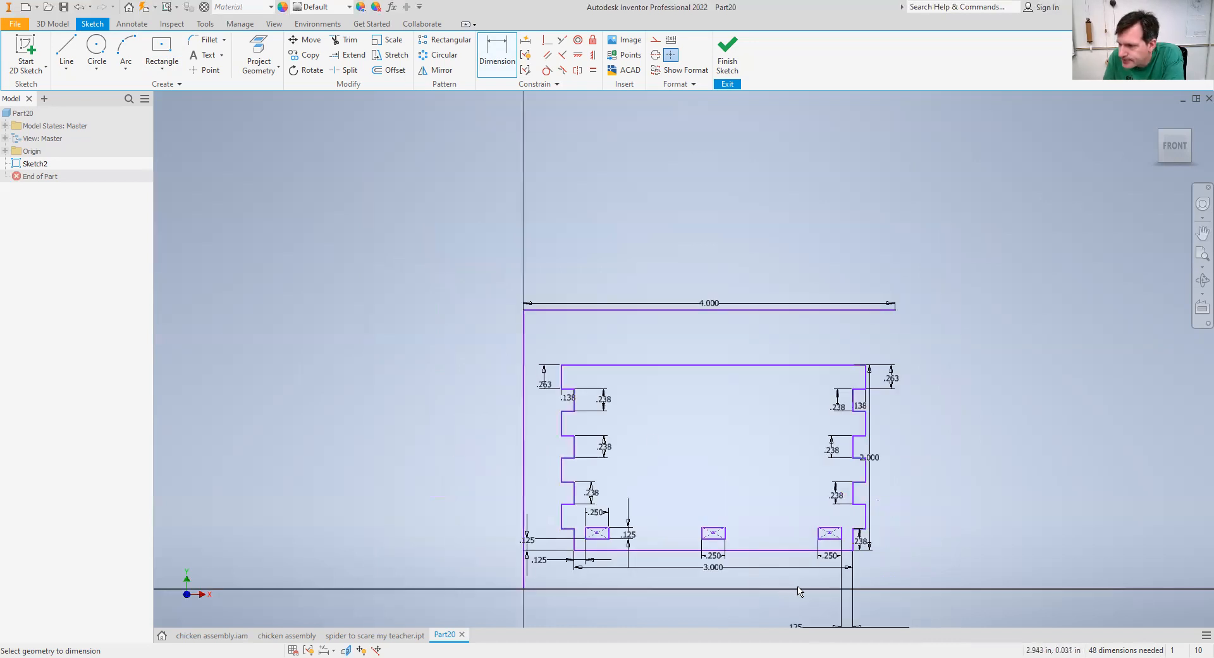
right_click(766, 577)
click(801, 577)
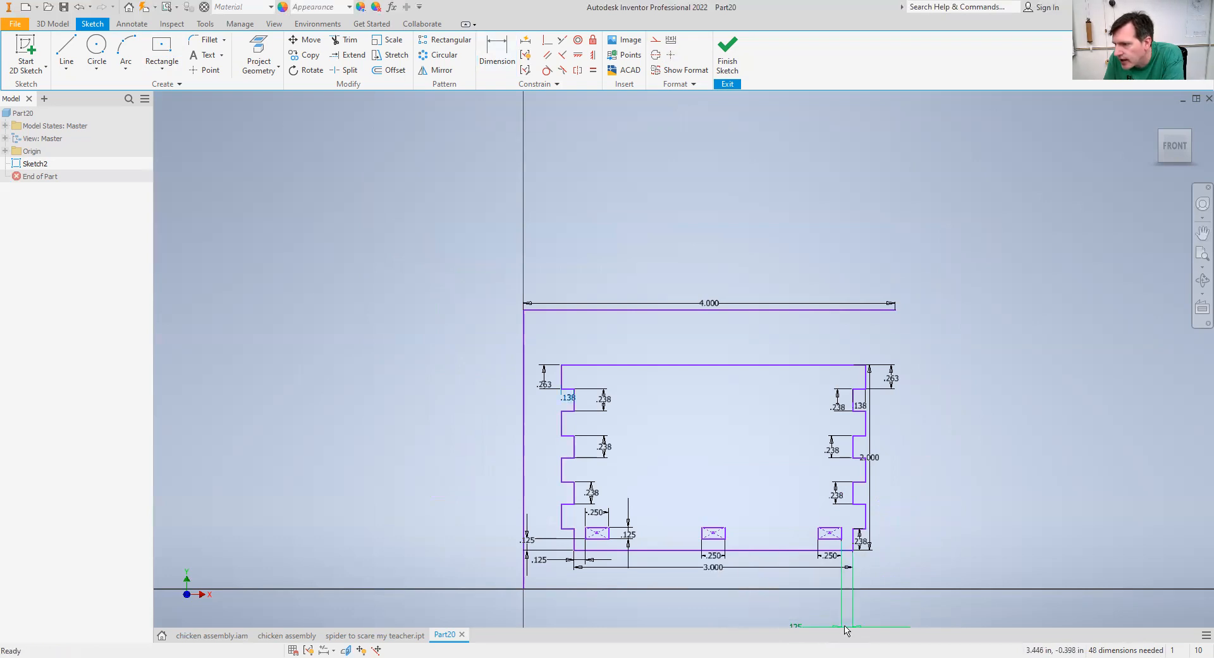
scroll(852, 583, down, 3)
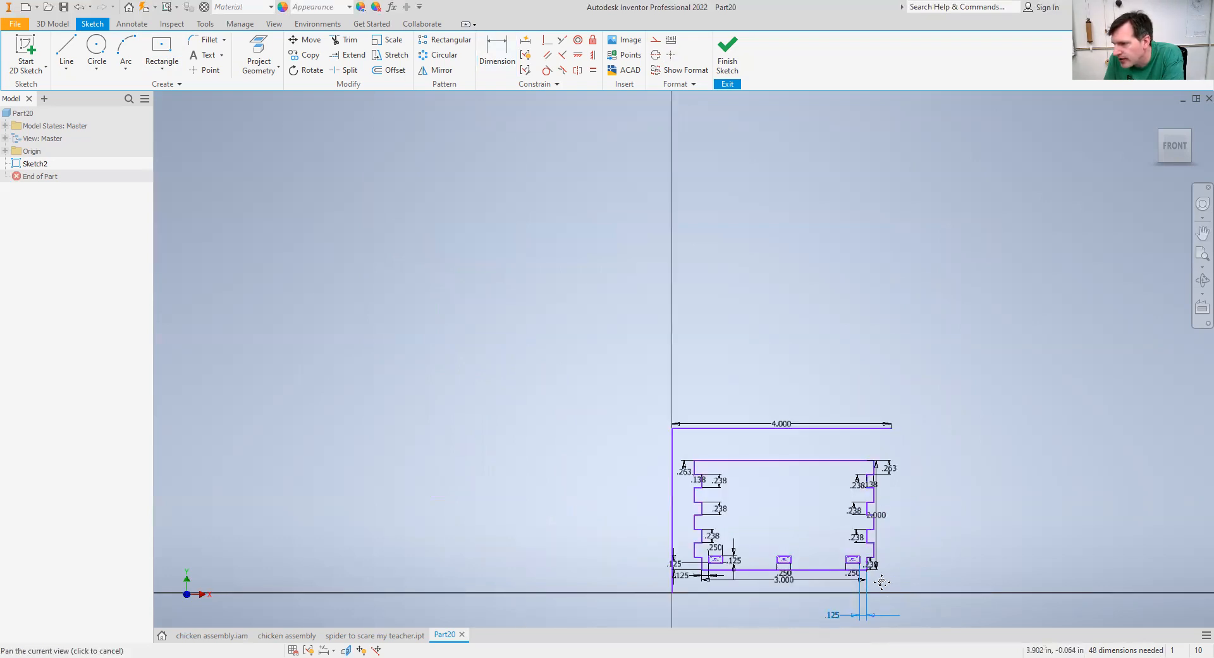
click(821, 562)
click(762, 585)
click(805, 565)
drag(805, 565, 870, 538)
scroll(798, 568, down, 2)
scroll(781, 500, up, 5)
mouse_move(777, 494)
middle_down()
mouse_move(673, 303)
mouse_move(597, 245)
middle_up()
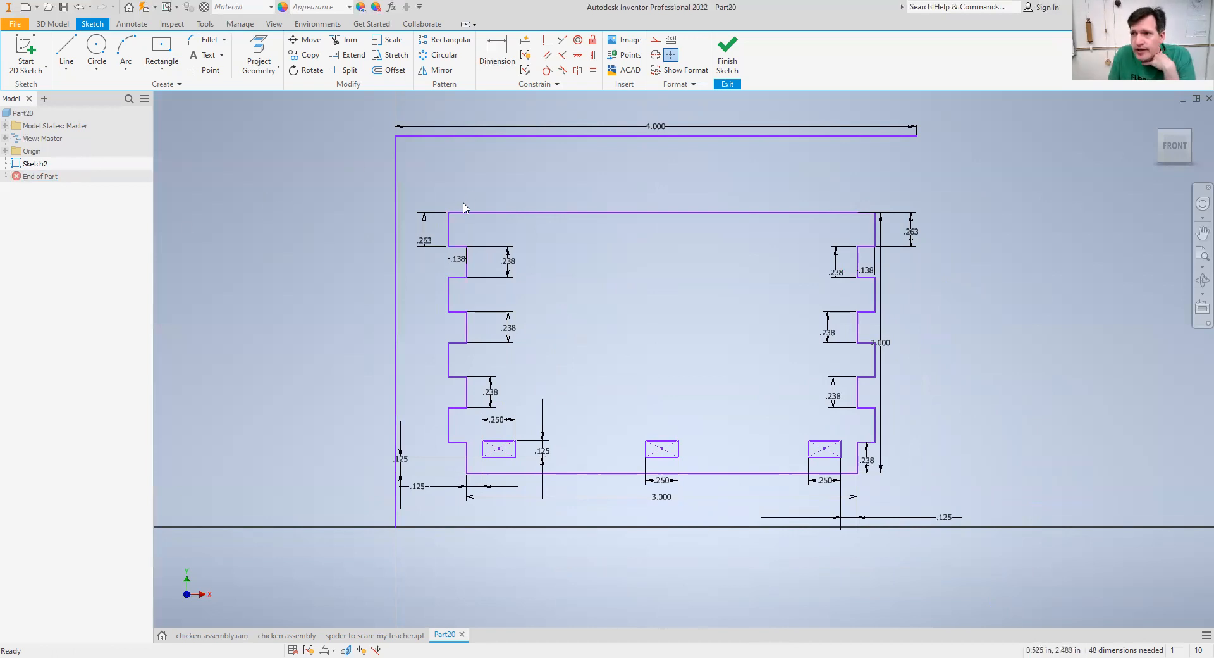
Step: Draw a 1/8 by 1/8 in two-point rectangle down from the panel's top edge, starting directly above the first slot's left edge
click(158, 51)
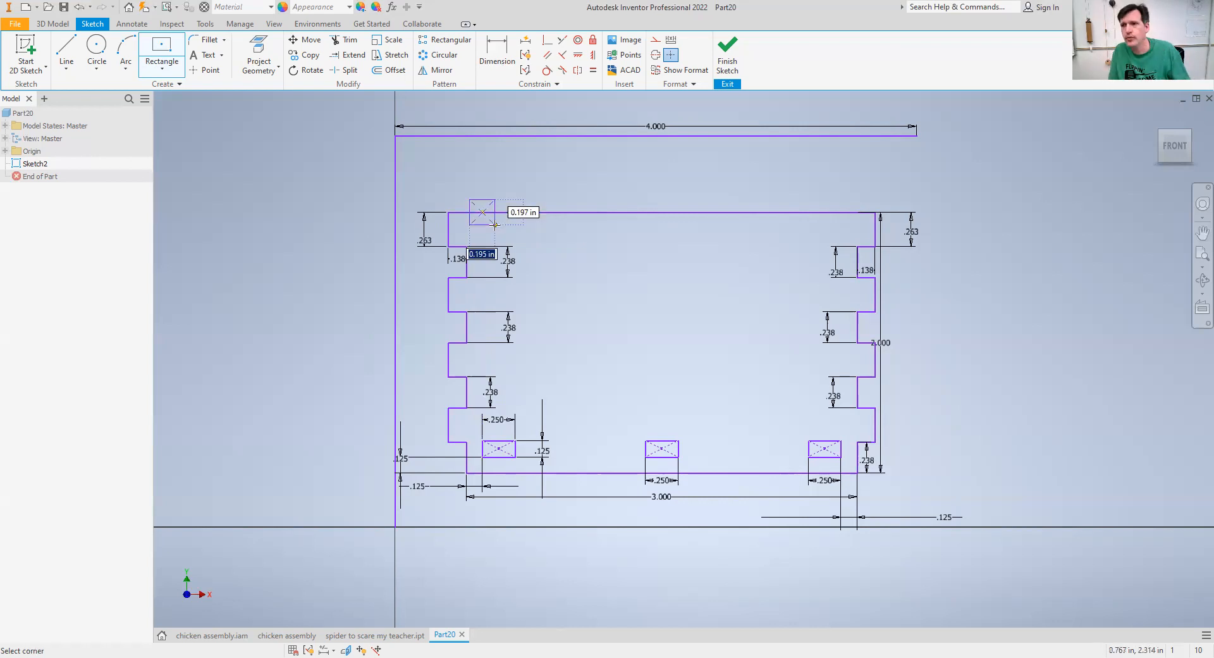
click(162, 71)
click(162, 71)
click(162, 70)
click(183, 90)
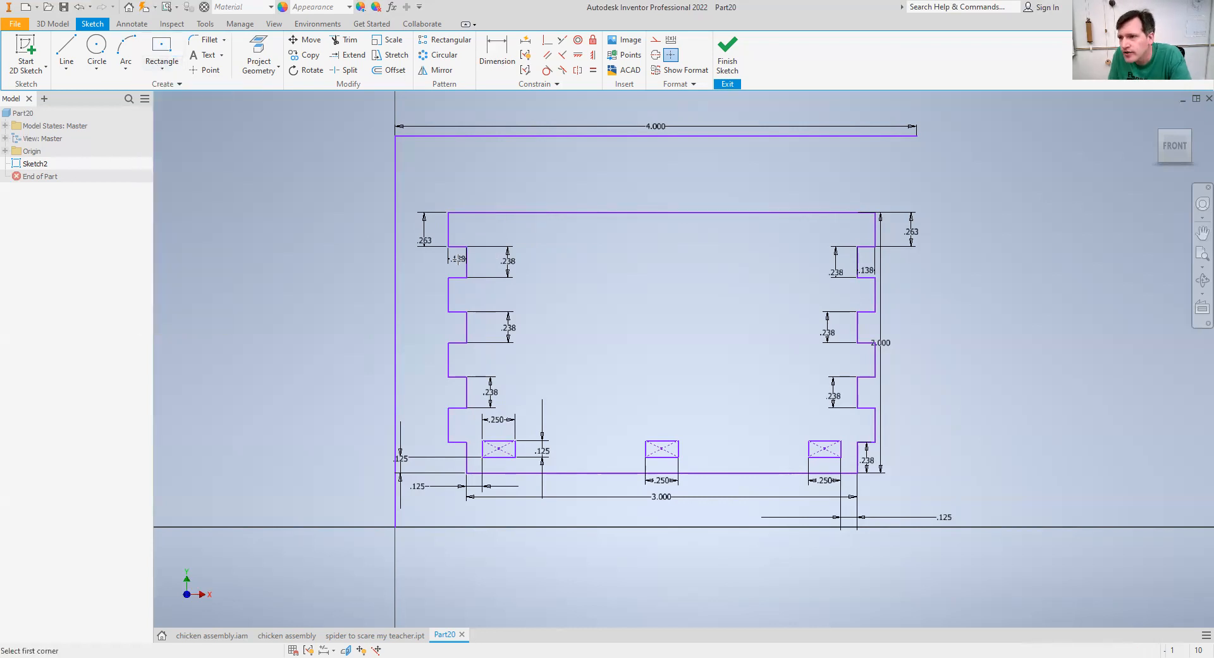
click(482, 212)
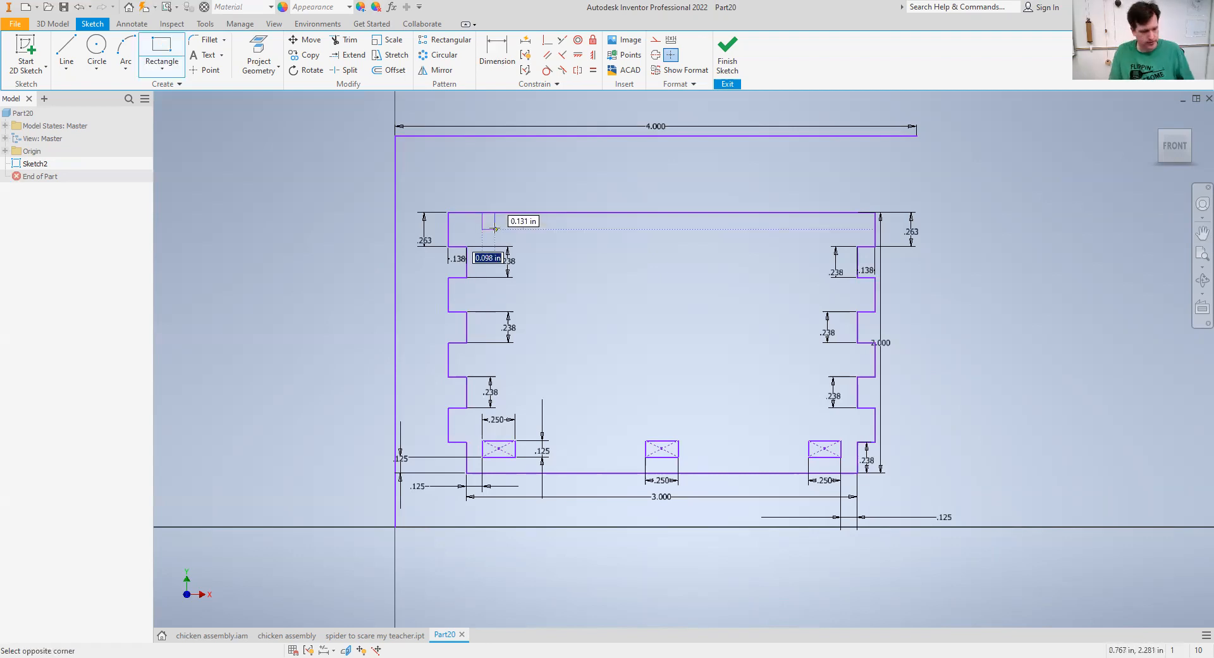
key(Tab)
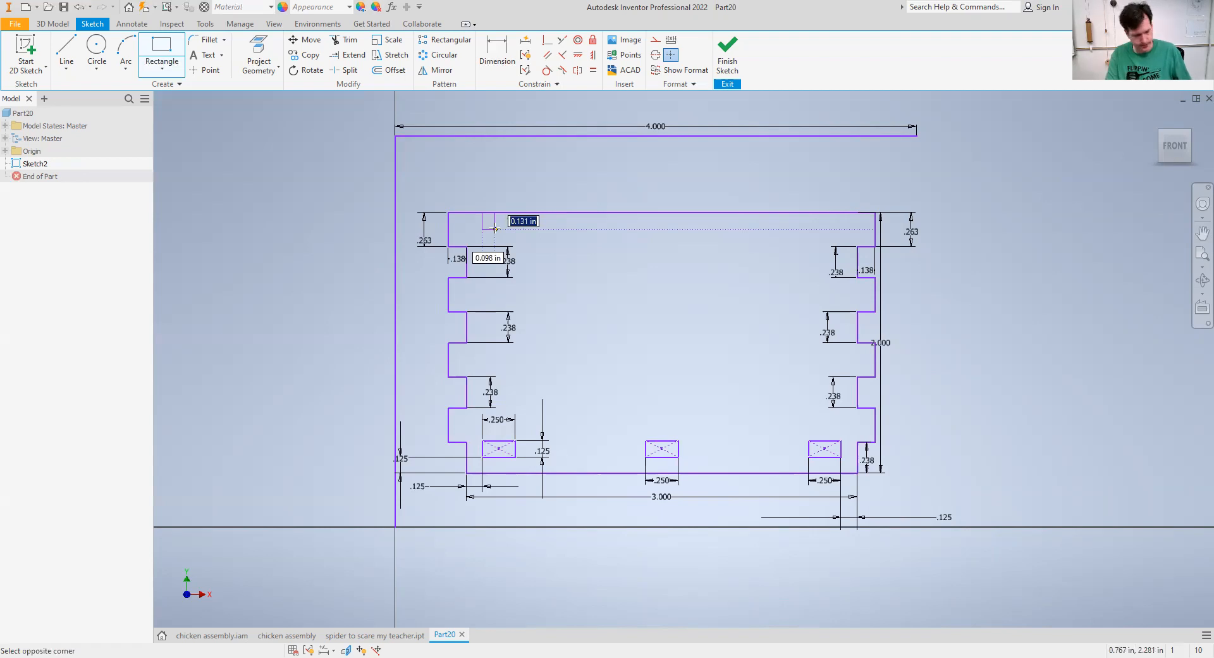
text(1/8)
key(Tab)
text(1/)
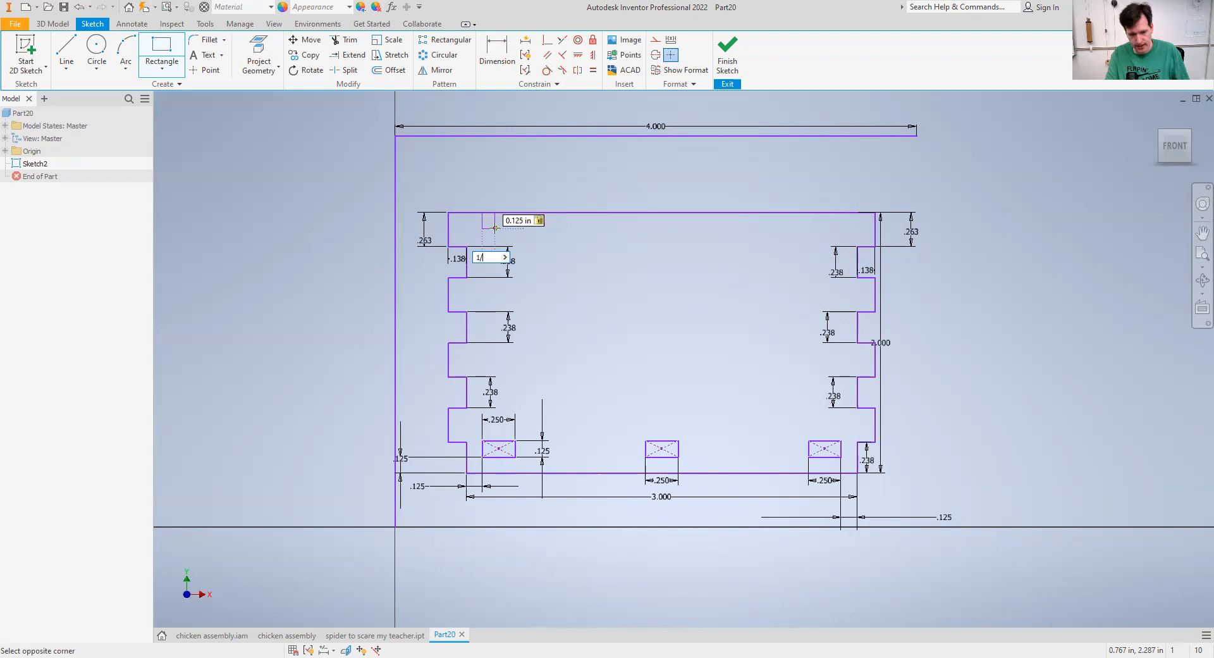
text(8)
key(Tab)
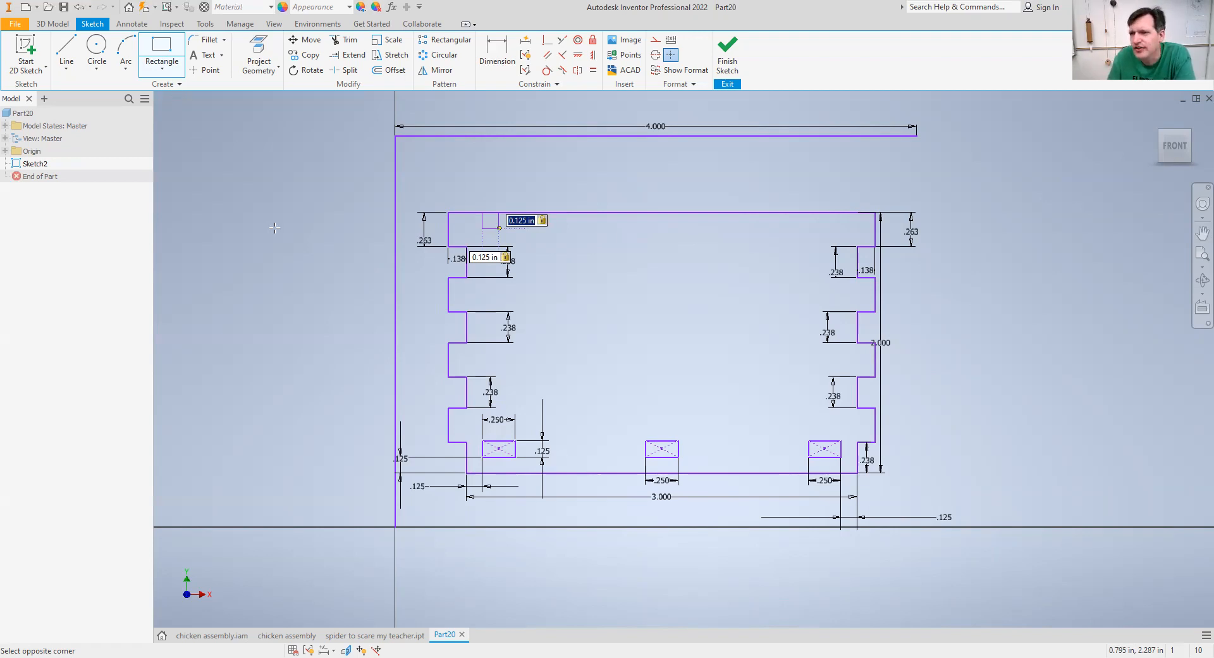
key(Return)
key(Escape)
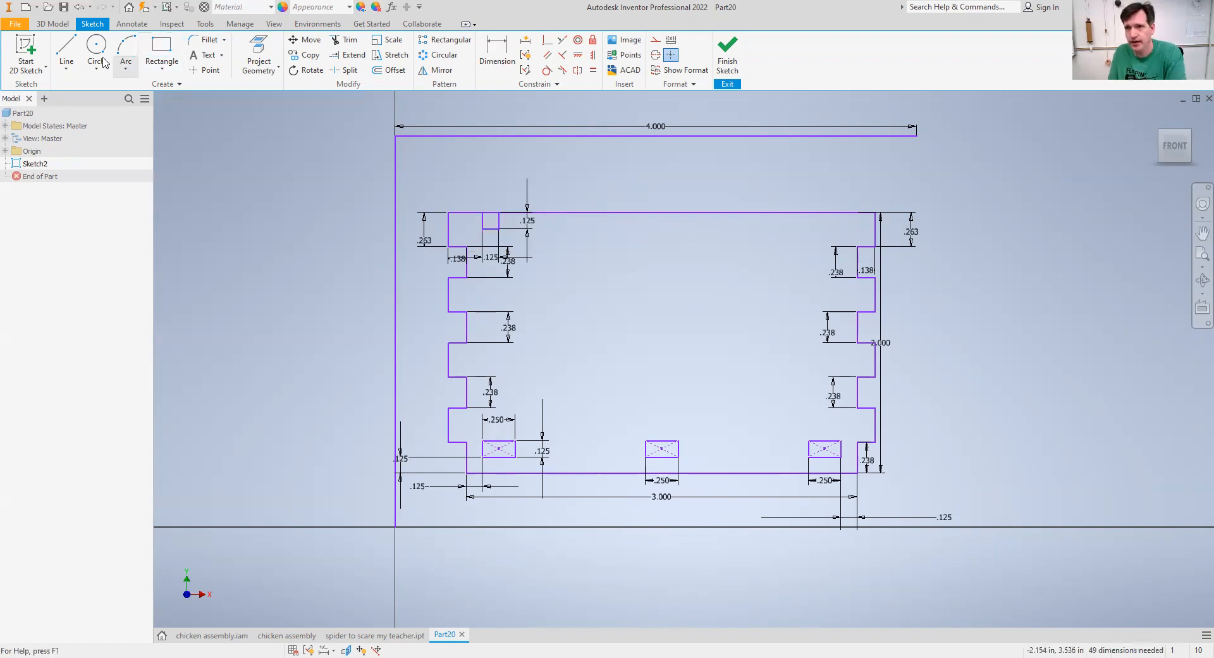
Step: Draw two diagonal lines joining the opposite corners of the small square at the top edge
click(67, 49)
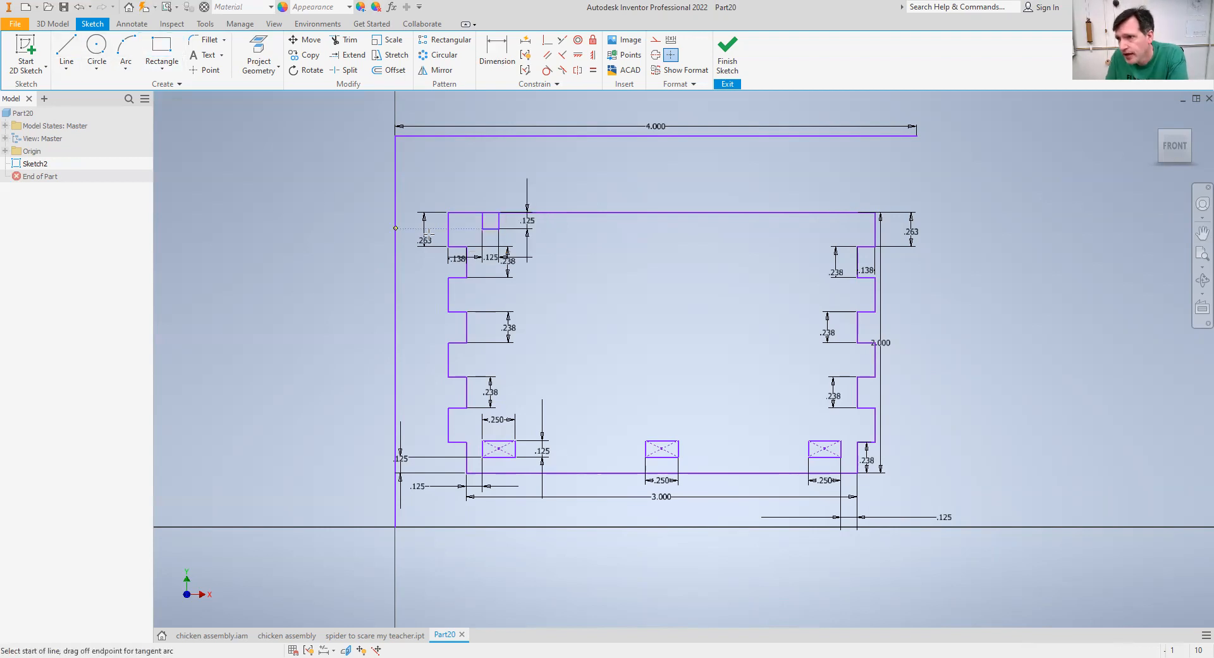
click(482, 228)
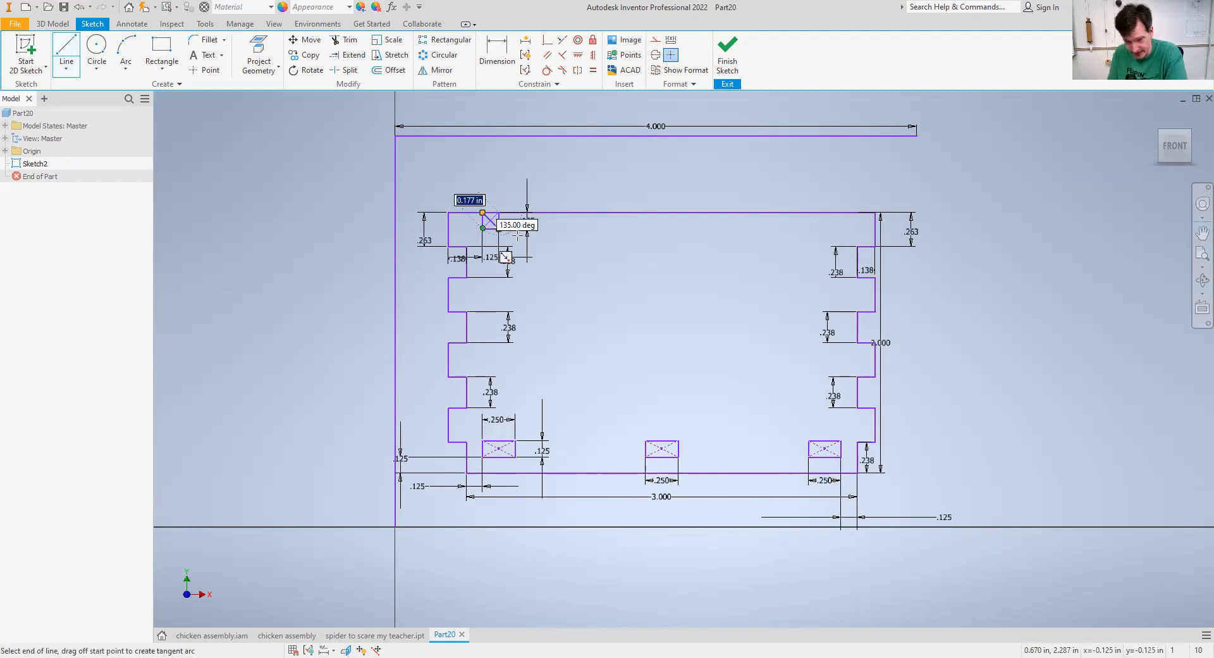
double_click(481, 214)
scroll(479, 215, down, 5)
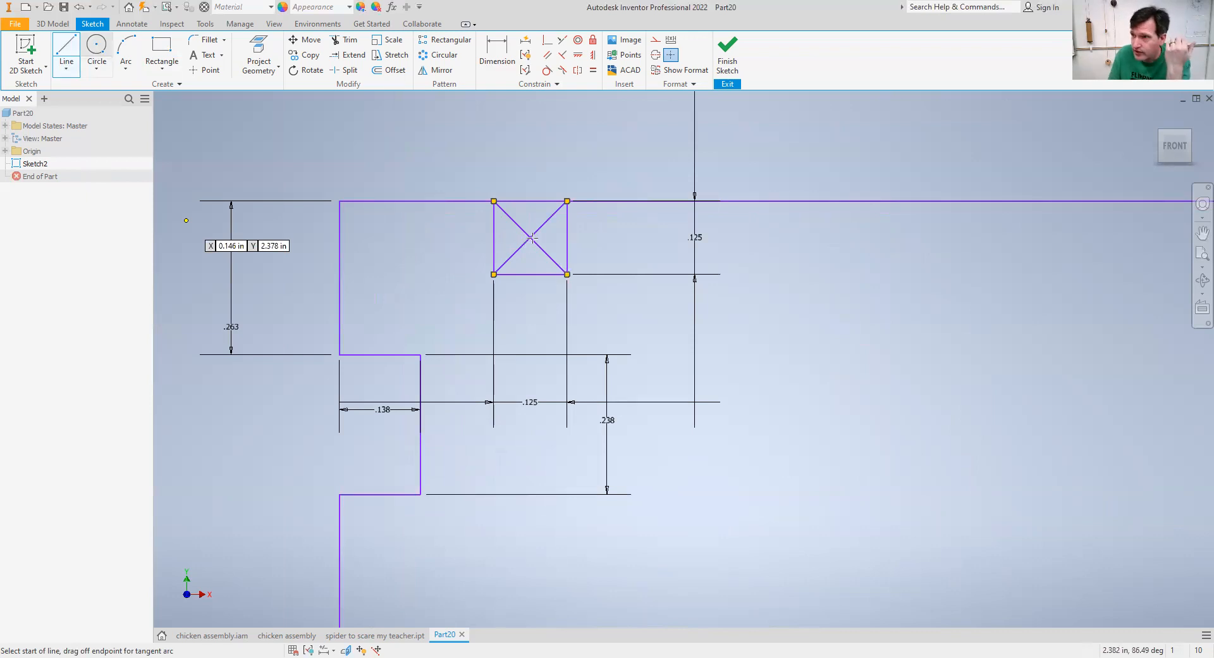
Step: Draw two concentric circles where the diagonals cross, one through the square's corners and one .4 in in diameter
key(c)
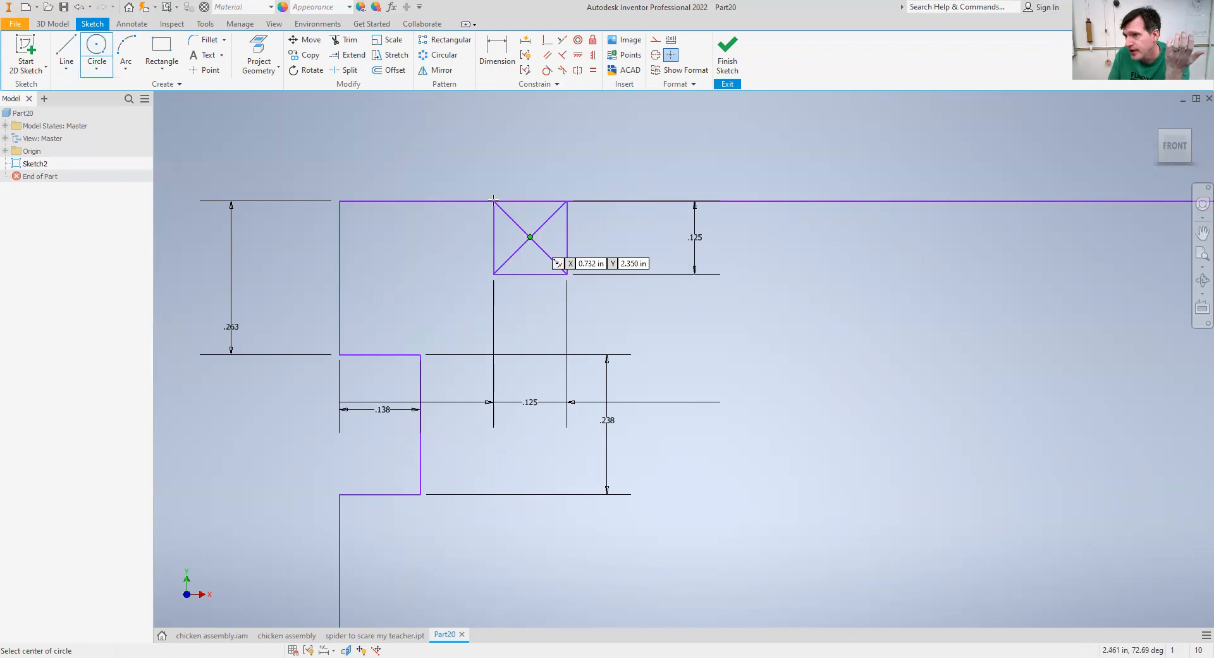
click(530, 237)
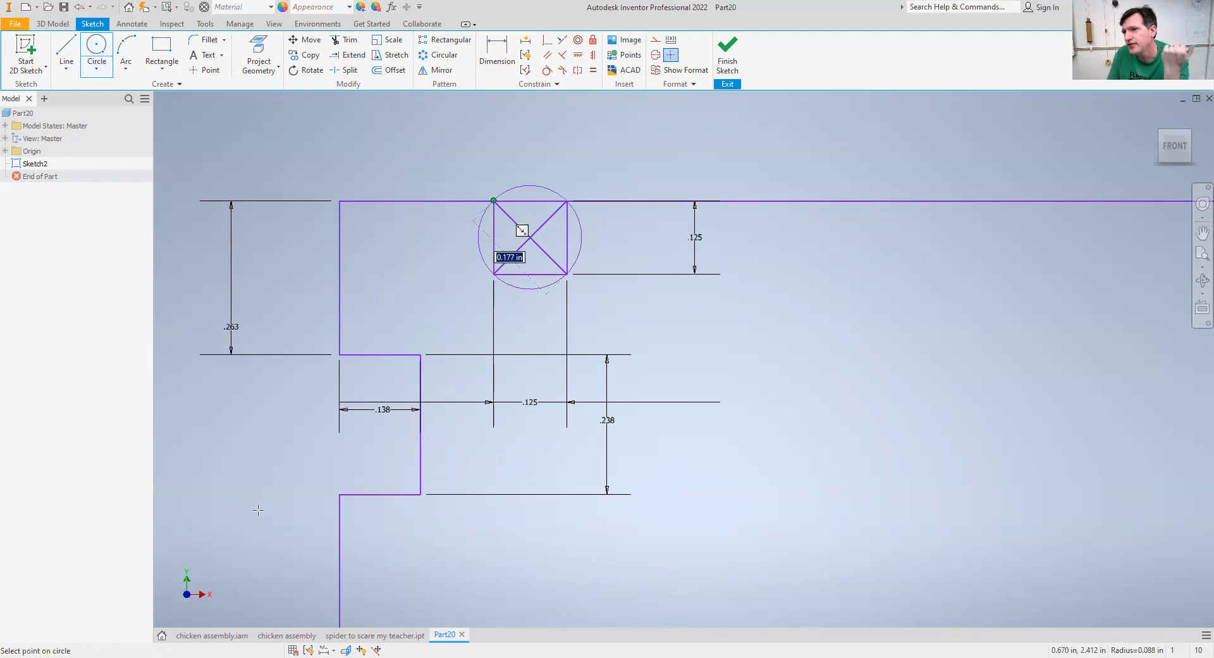
key(Return)
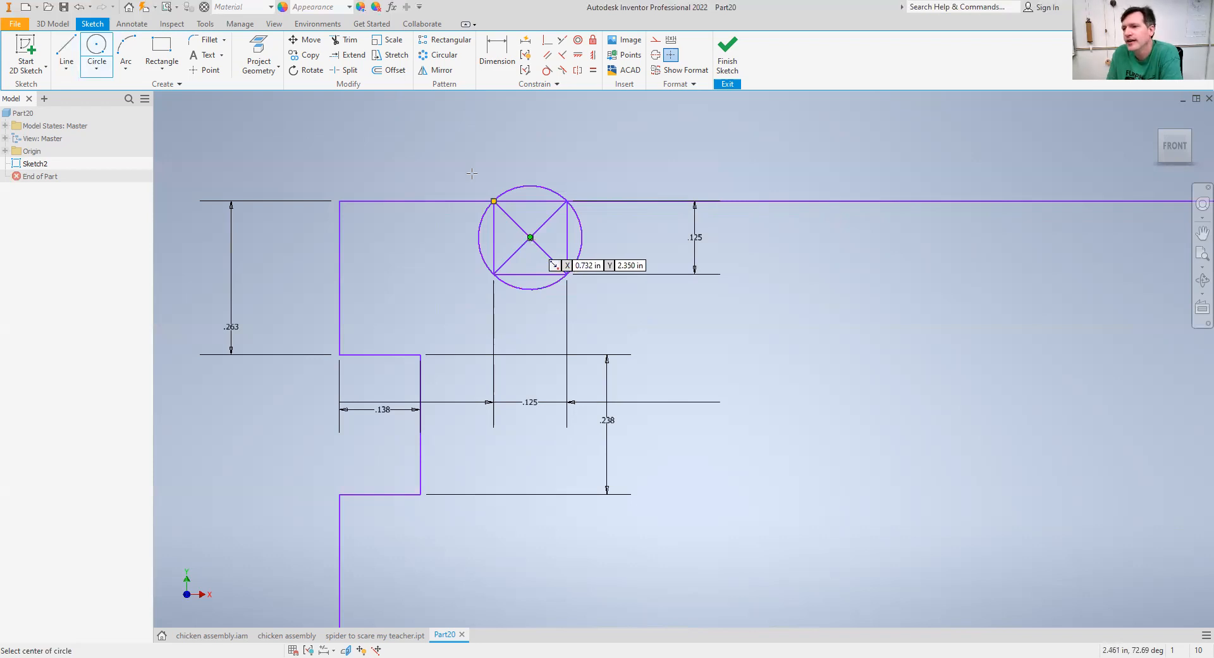
key(Return)
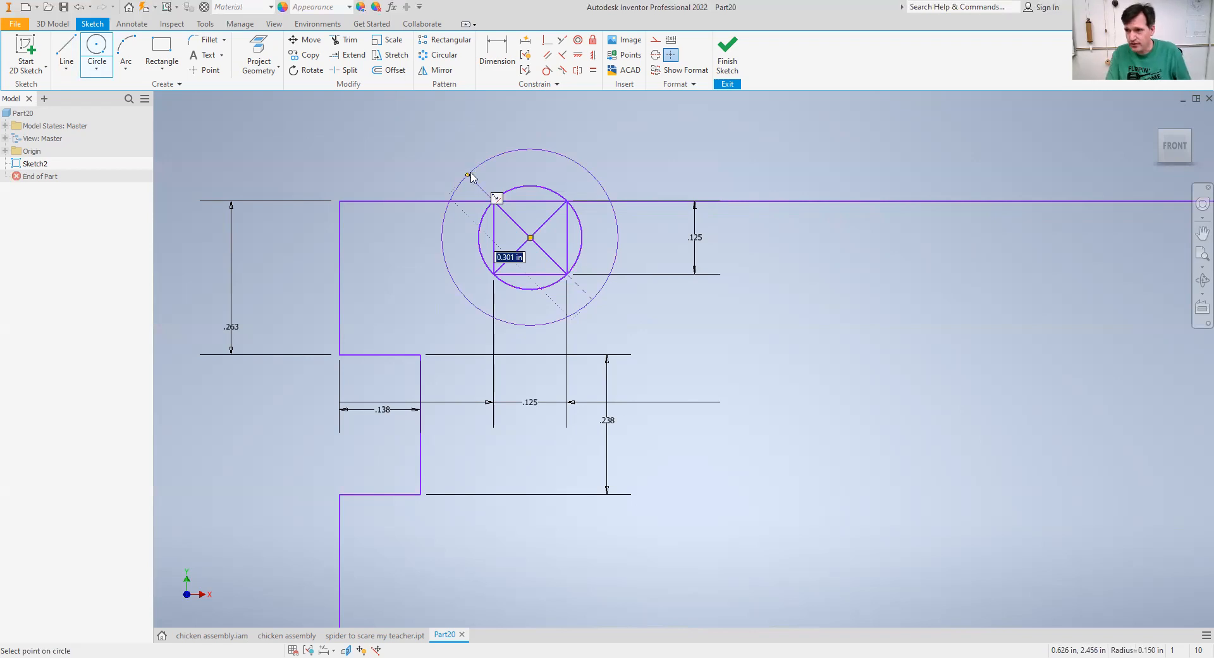
text(.4)
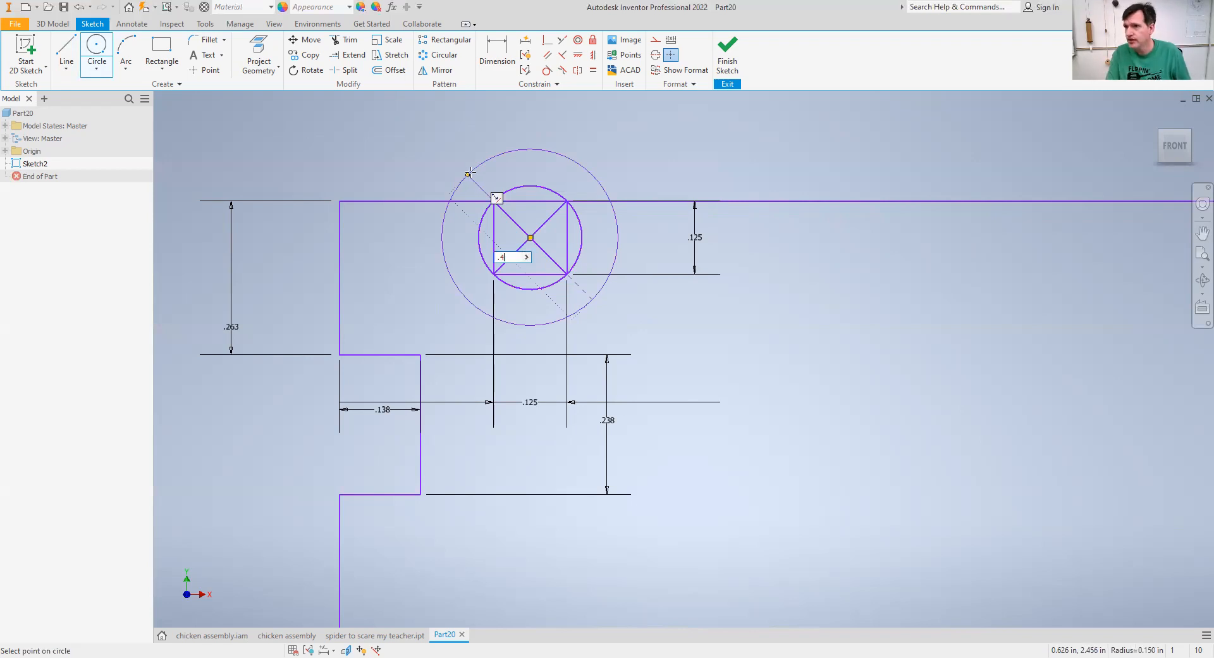
key(Return)
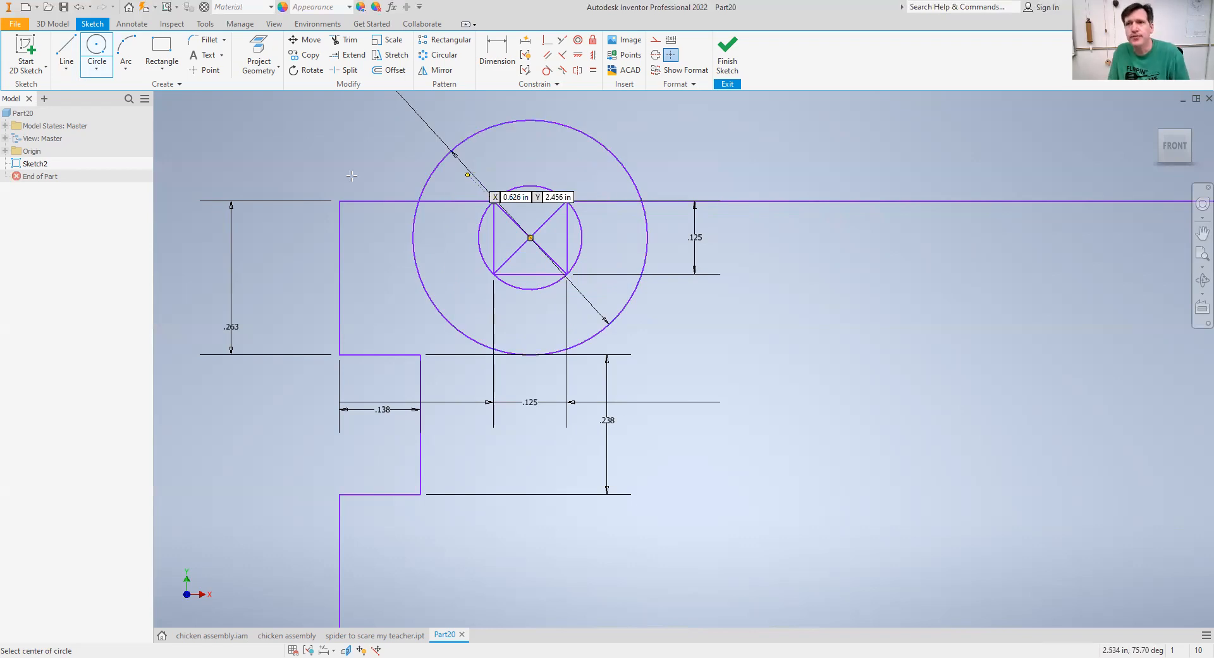
key(Escape)
Step: Delete the helper square, its diagonals and the large circle's diameter dimension, keeping both concentric circles
click(549, 222)
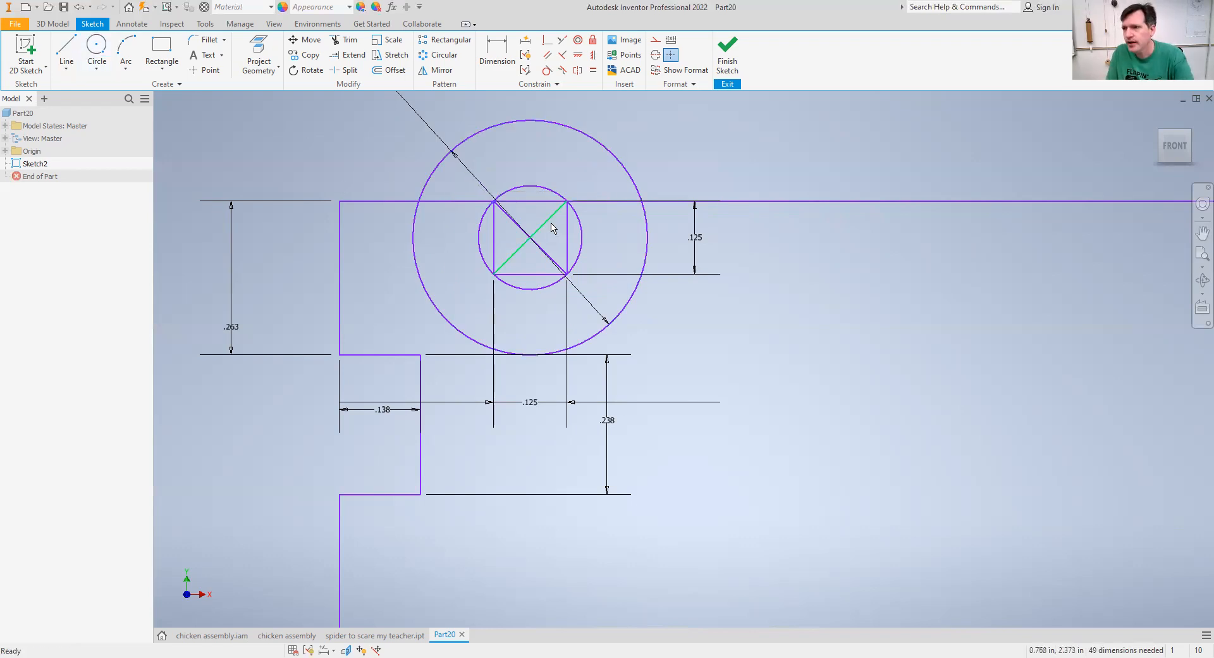
key(Delete)
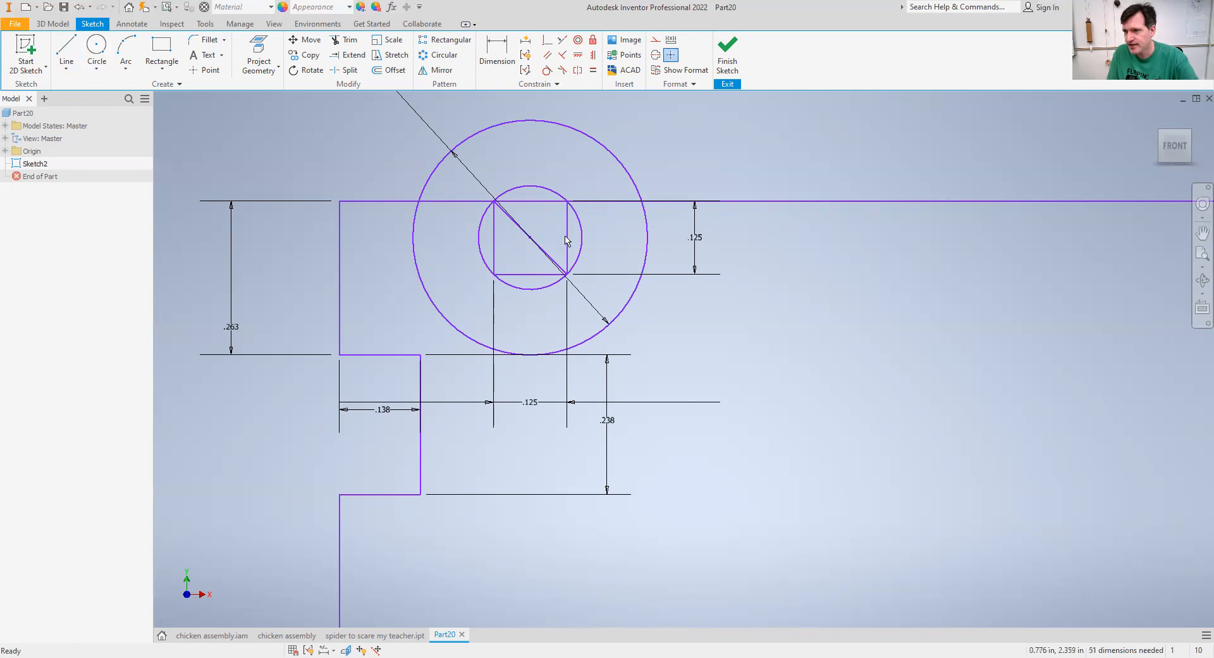
click(528, 273)
key(Delete)
click(499, 207)
key(Delete)
click(480, 240)
key(Delete)
key(ctrl+z)
click(495, 251)
key(Delete)
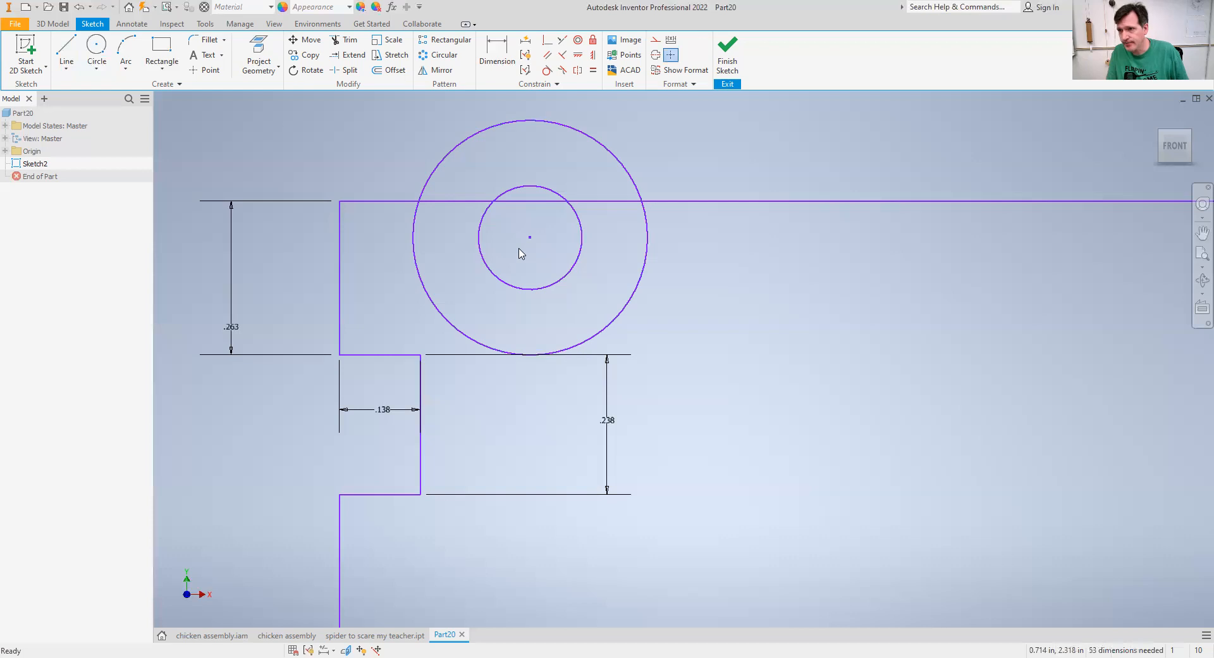
Step: Trim away the large circle's arc below the panel's top edge and the top-edge segments inside both circles
click(344, 41)
click(526, 201)
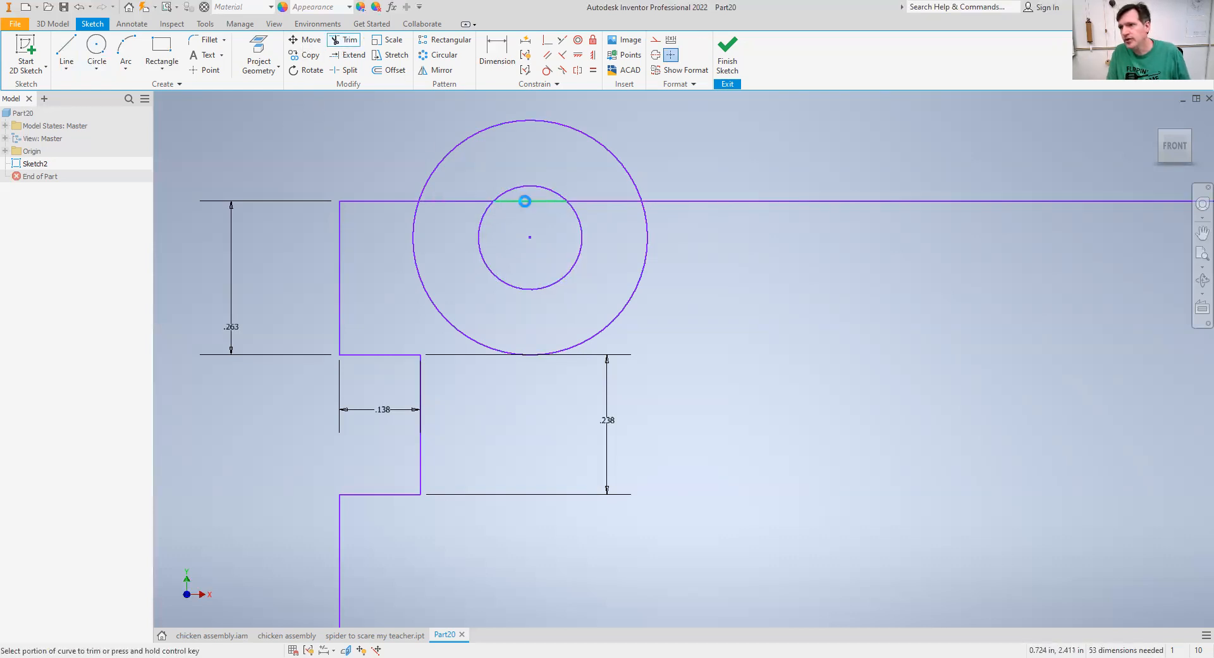
click(480, 238)
click(524, 203)
key(ctrl+z)
click(344, 40)
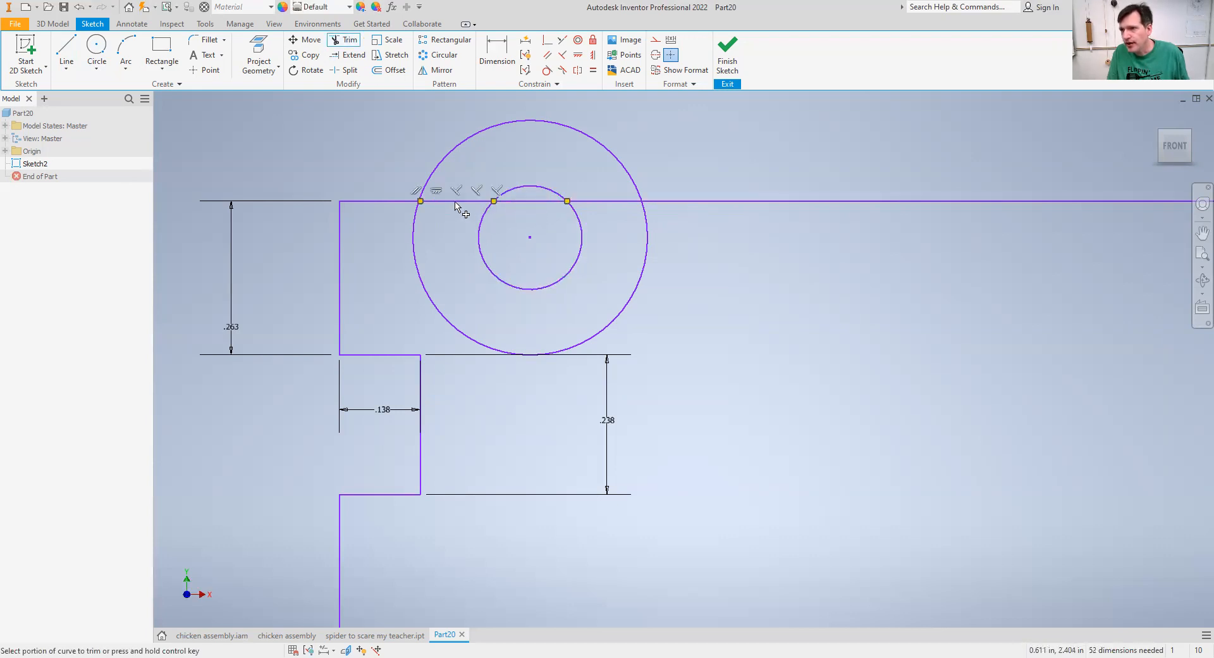
click(412, 259)
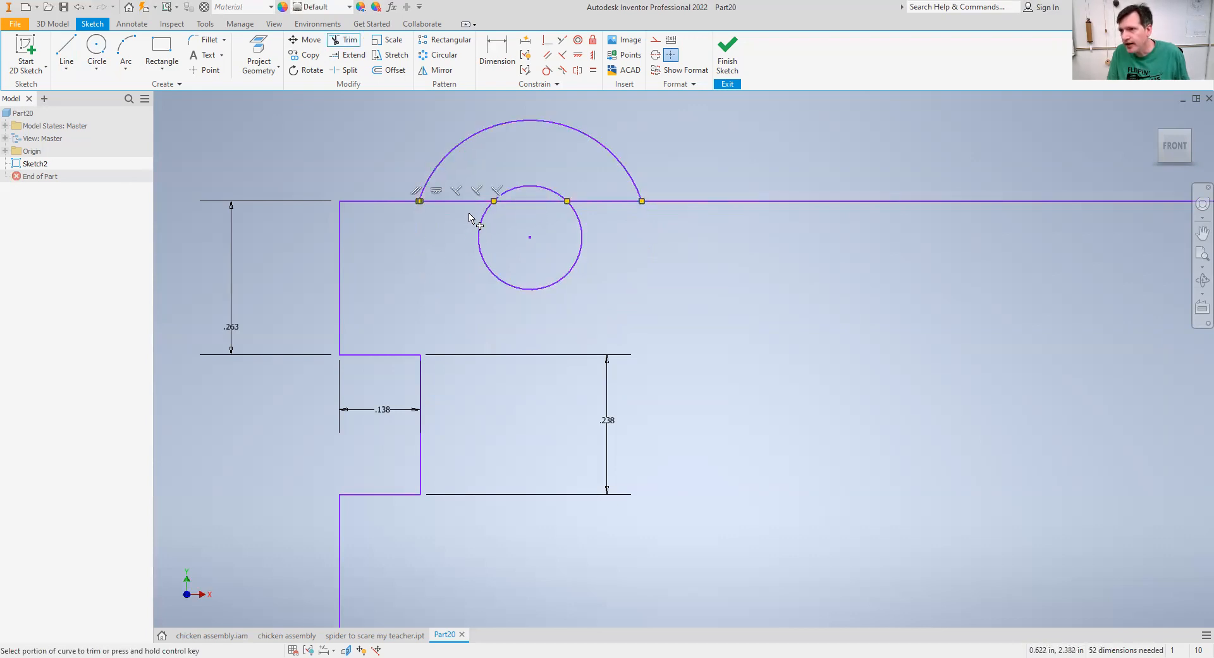
click(471, 202)
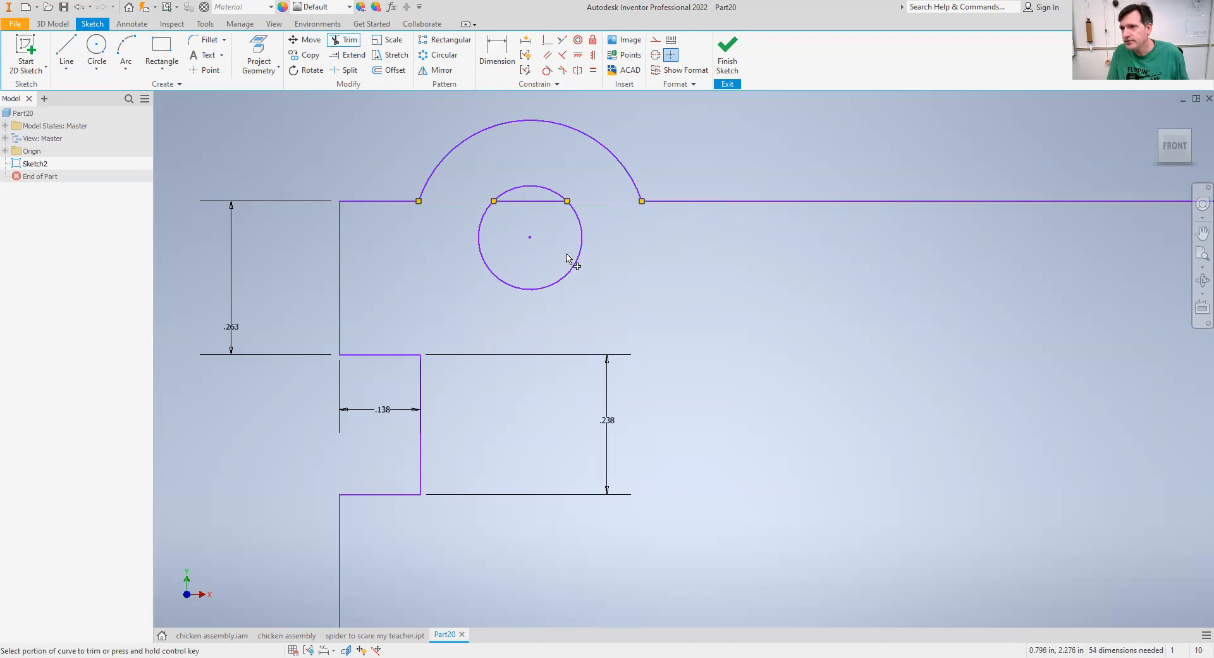
click(552, 202)
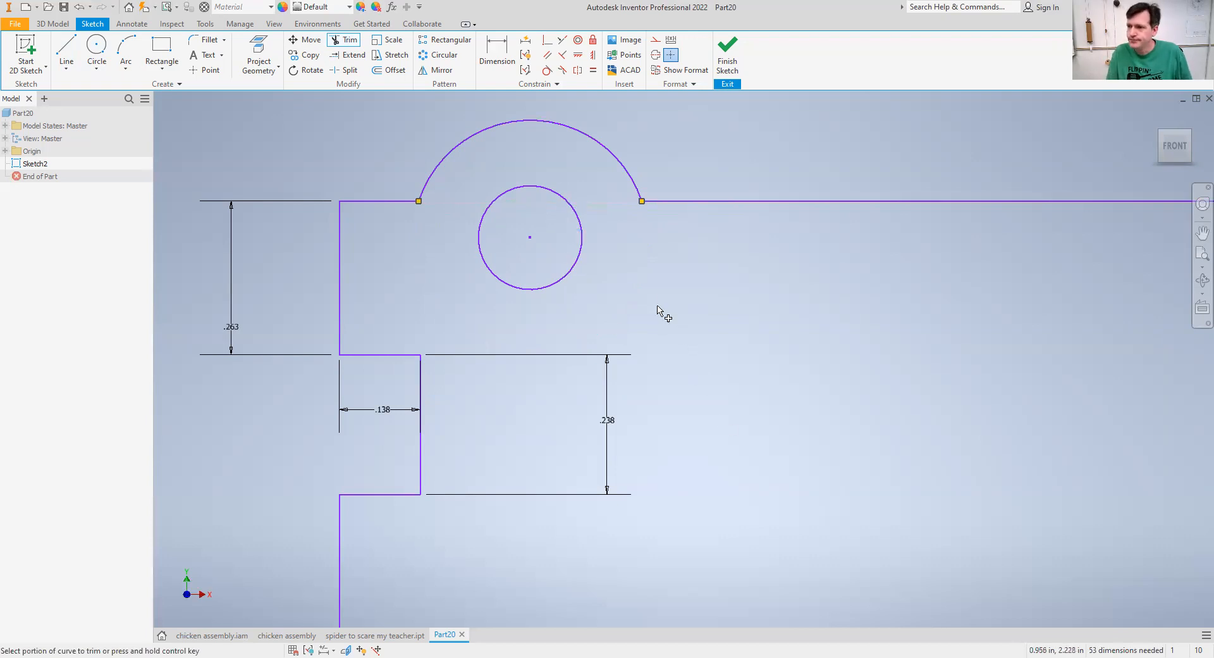
key(Escape)
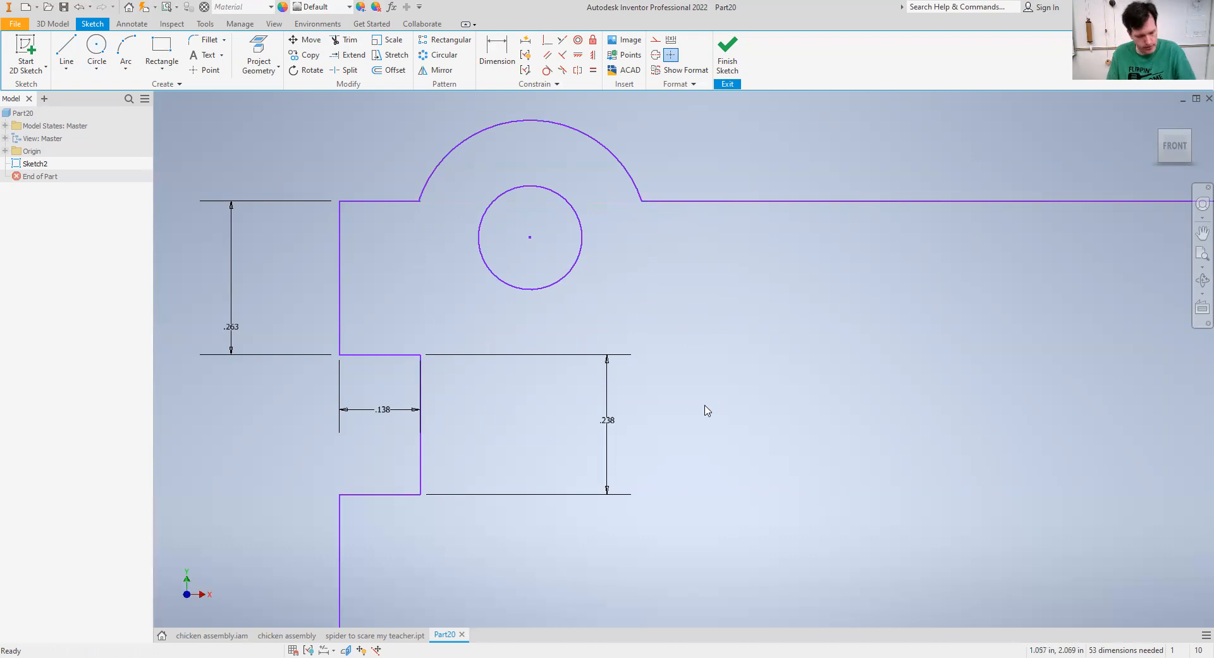
click(497, 54)
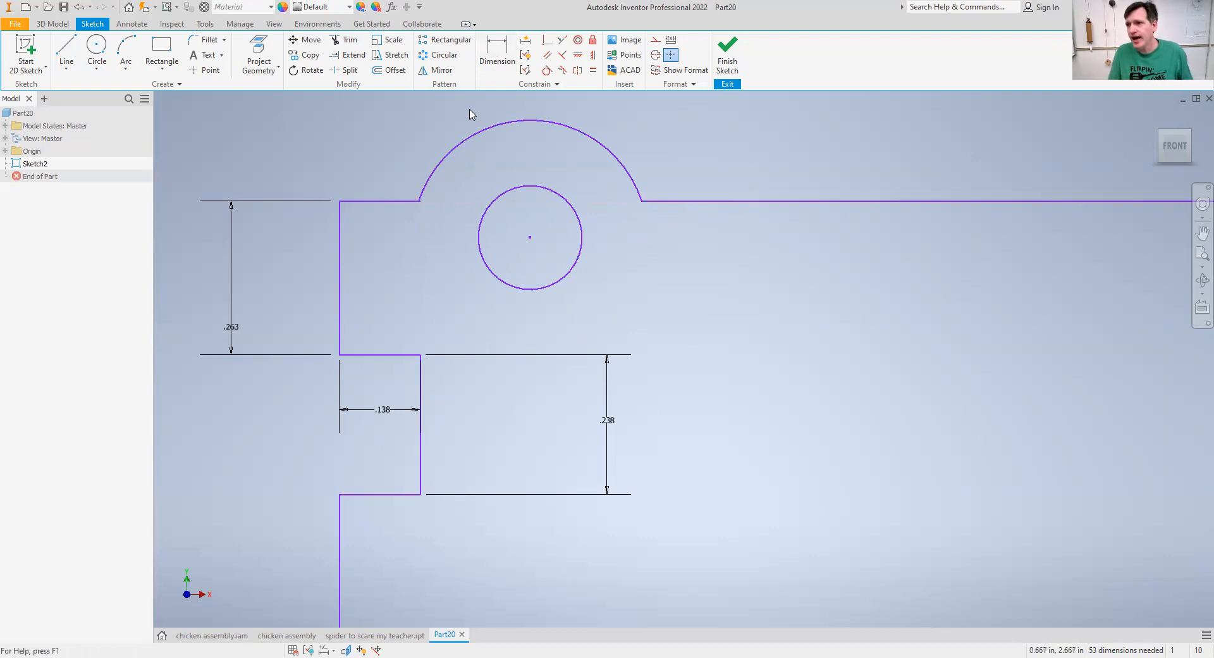
click(530, 238)
click(418, 201)
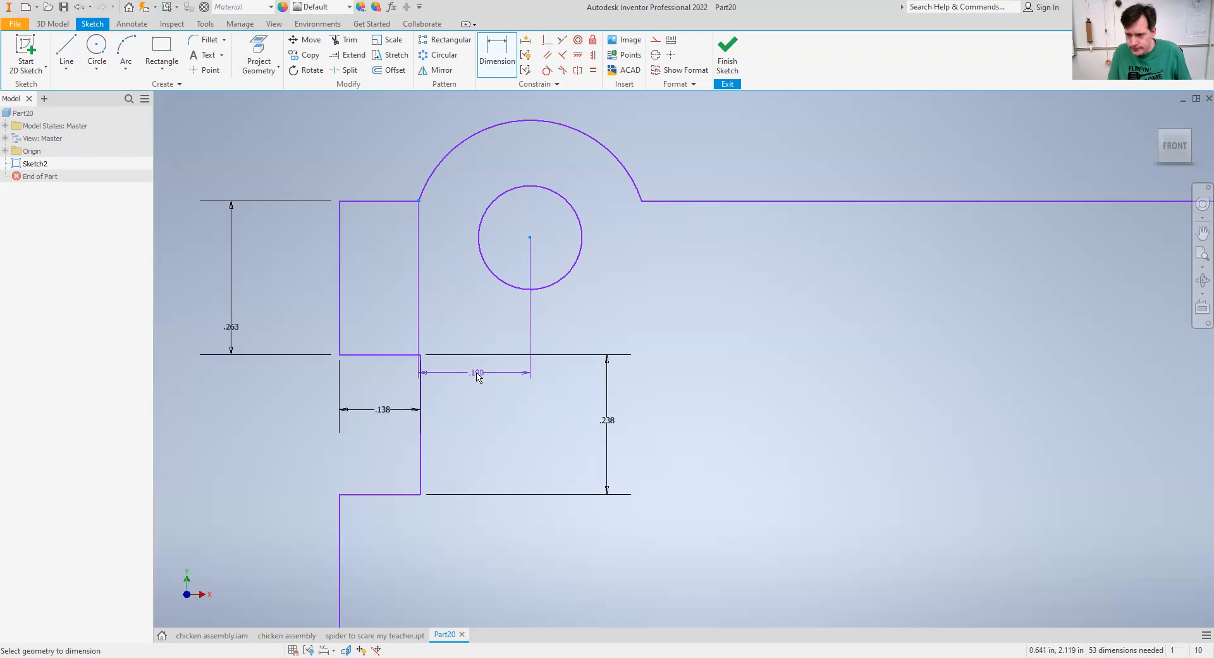
key(Escape)
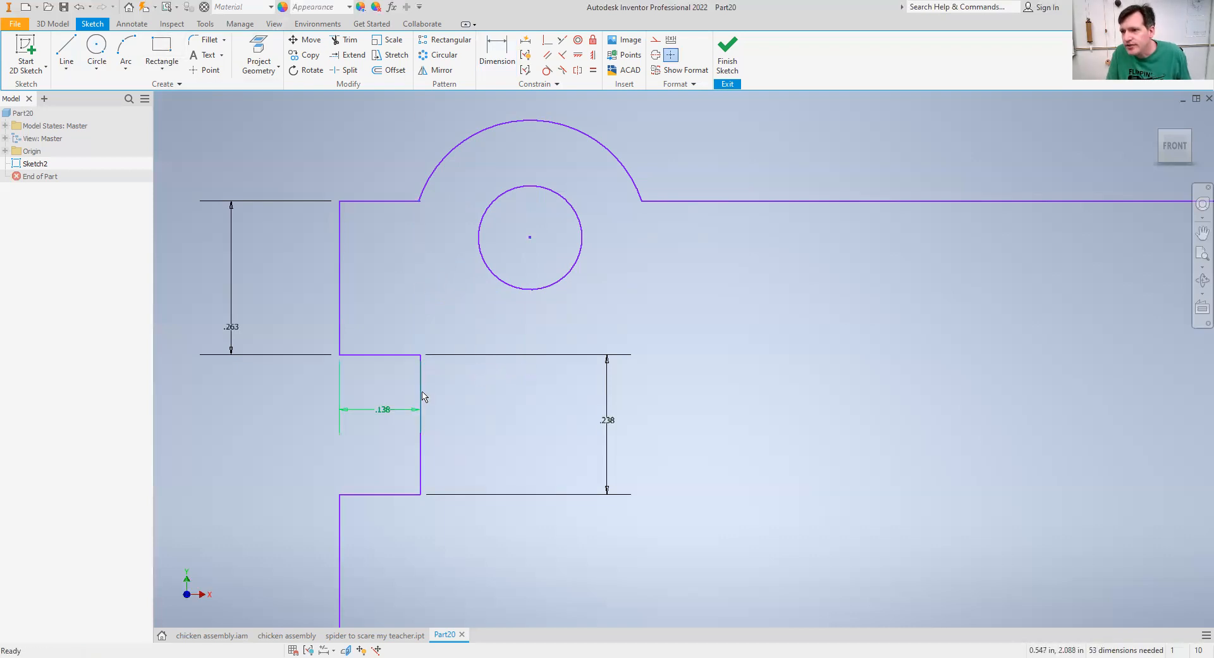
Step: Dimension the horizontal distance from the upper-left notch's vertical edge to the small circle's center, keeping the measured value
click(530, 238)
click(493, 382)
click(497, 51)
click(421, 460)
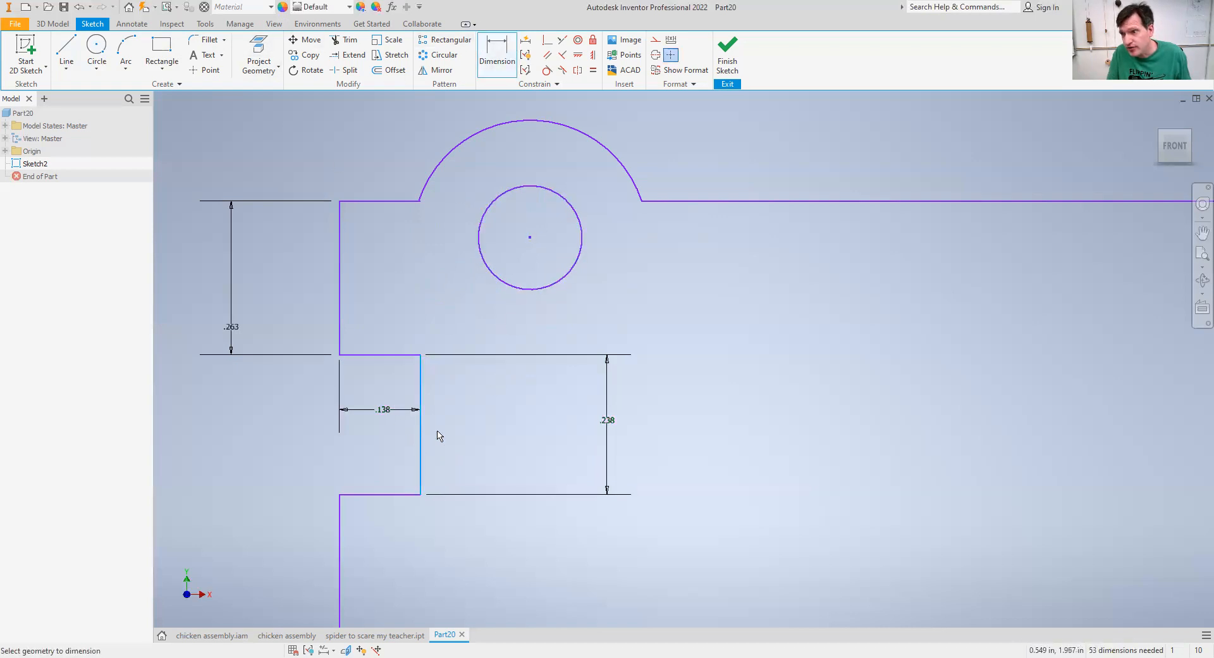
click(529, 238)
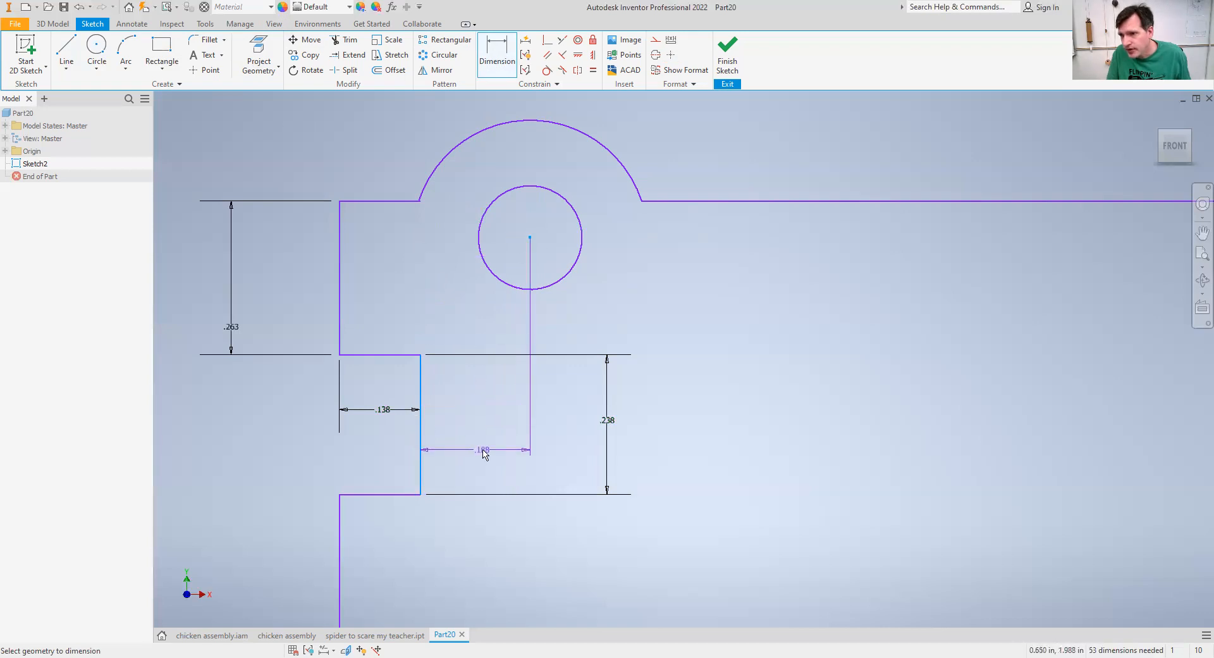
click(483, 451)
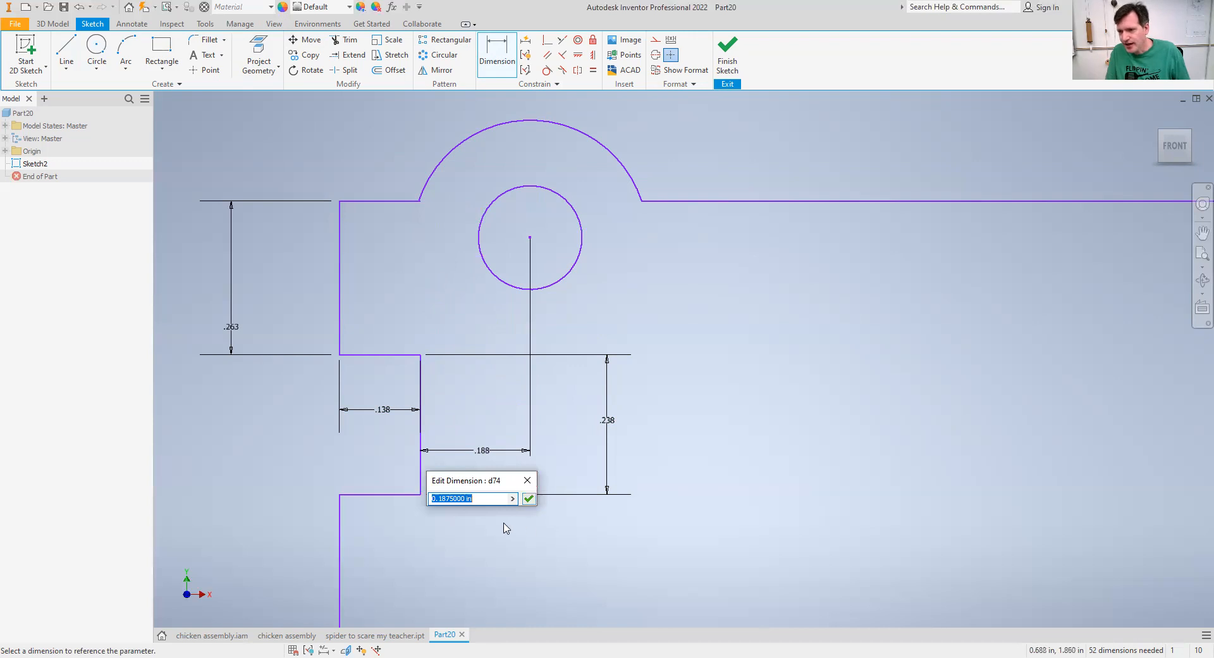
click(526, 480)
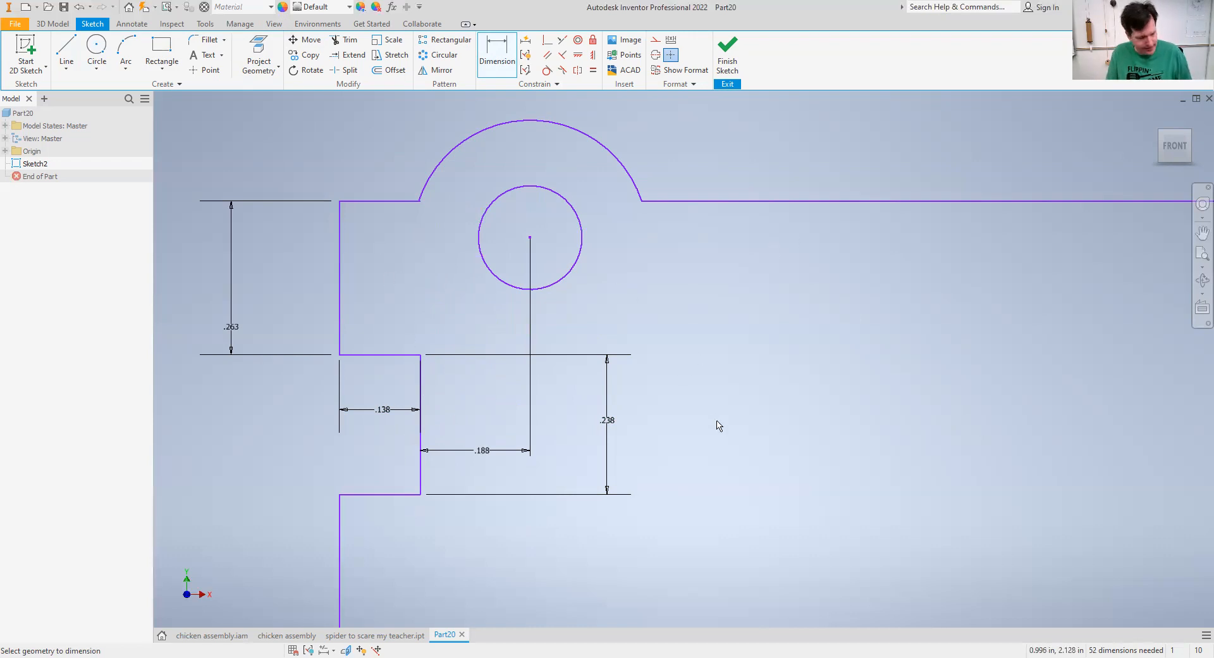
scroll(713, 396, down, 5)
scroll(709, 395, down, 3)
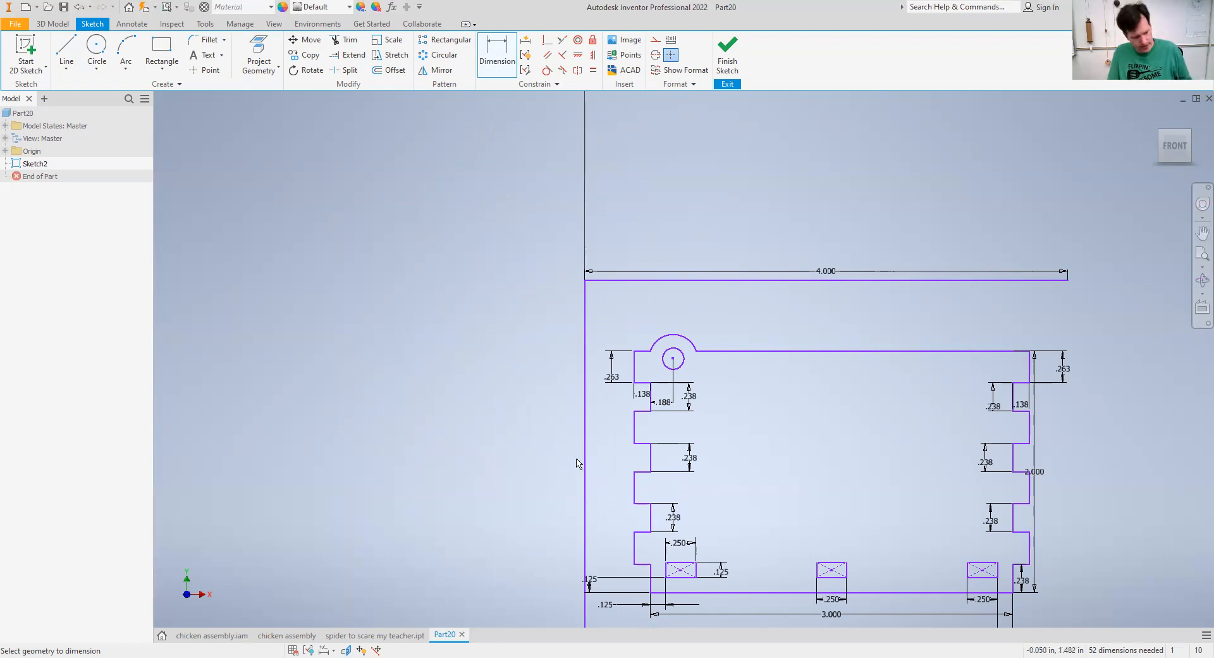
scroll(688, 373, up, 5)
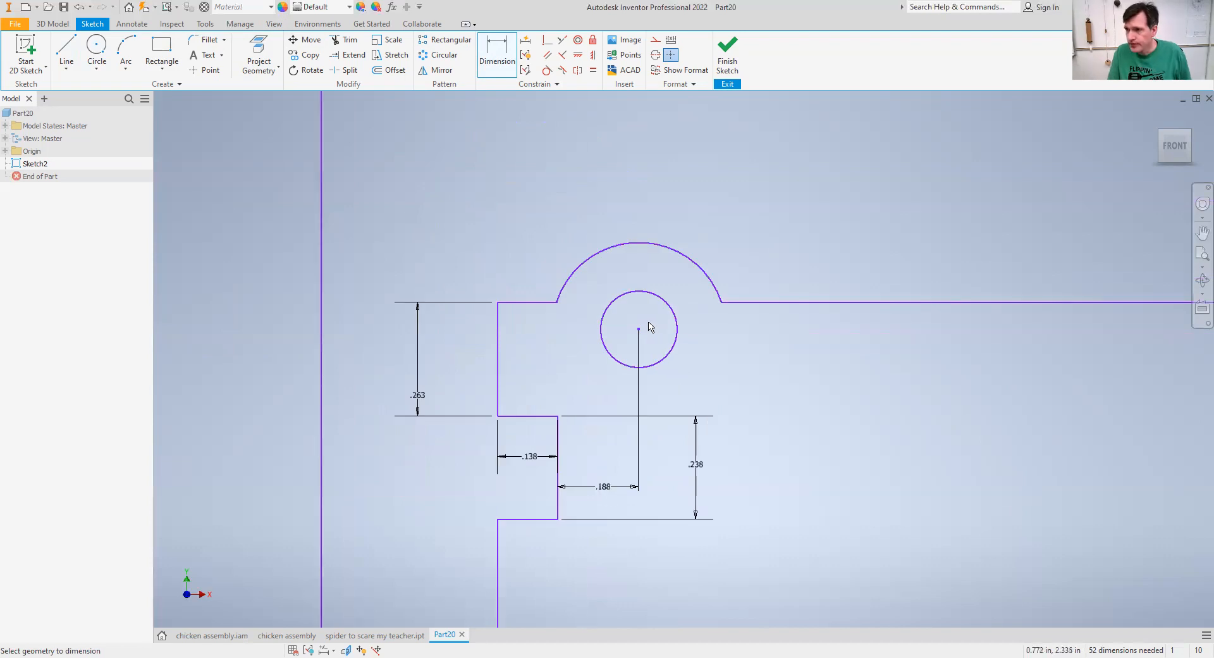
Step: Undo the center dimension, the trims, both circles, the diagonals and the helper square, back to the plain top edge
key(Escape)
key(ctrl+z)
key(ctrl+z)
key(ctrl+z)
key(ctrl+z)
key(ctrl+z)
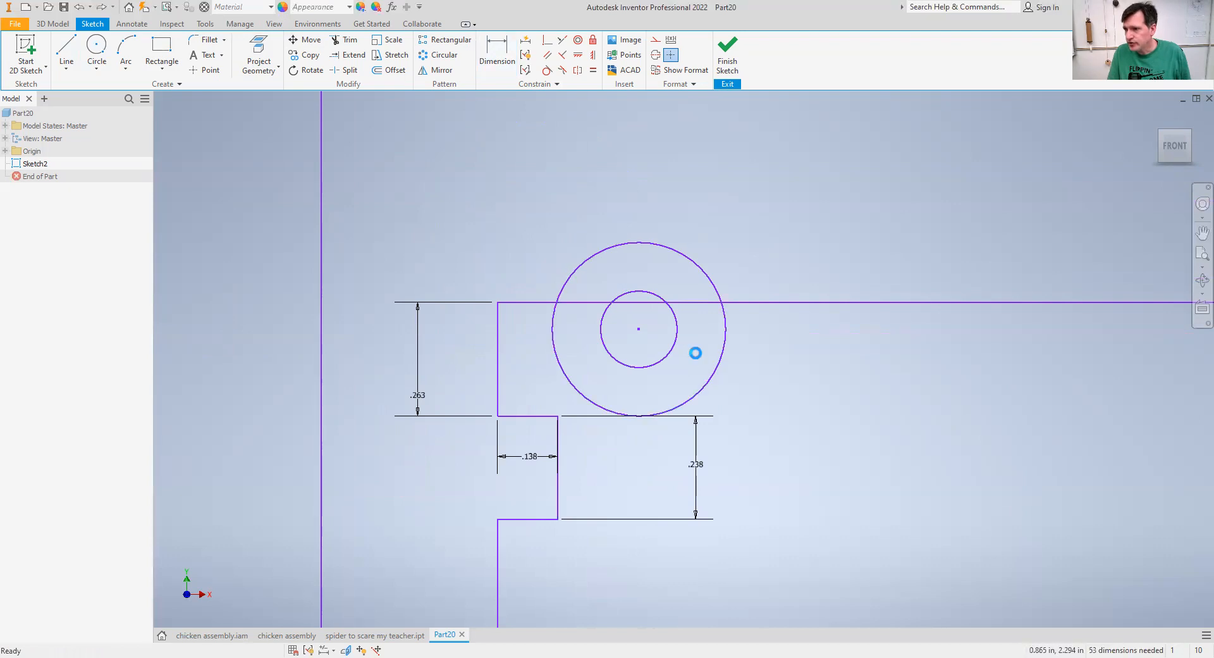
key(ctrl+z)
key(ctrl+z)
key(ctrl+z)
key(ctrl+z)
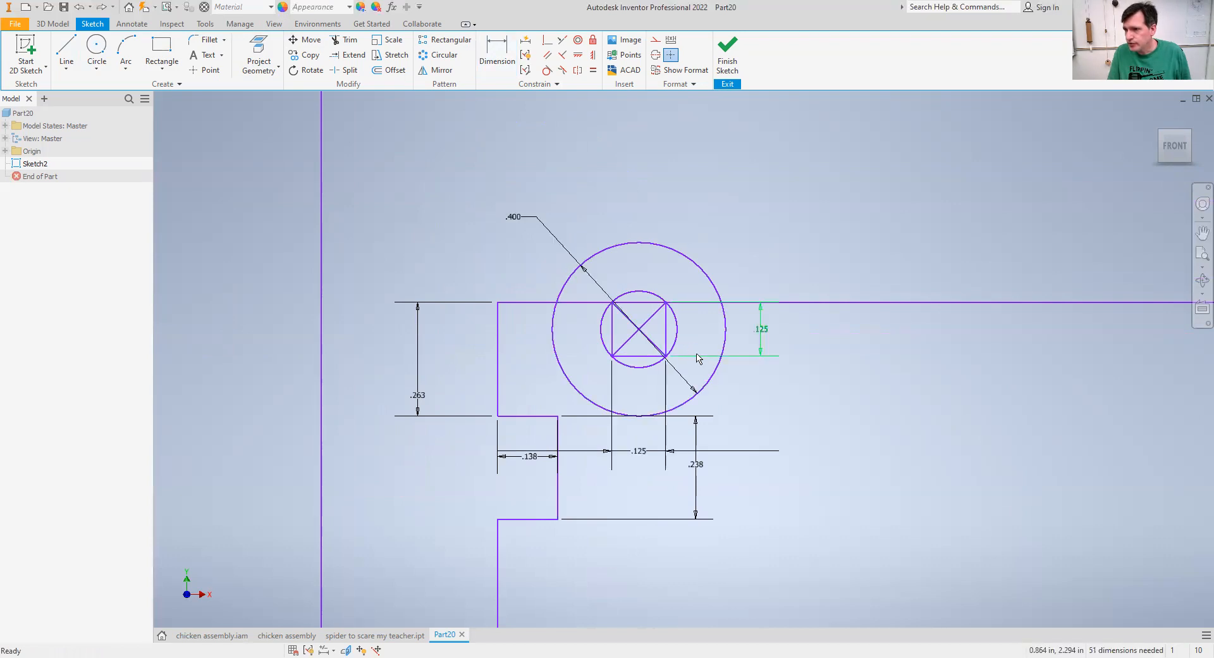
key(ctrl+z)
key(ctrl+z)
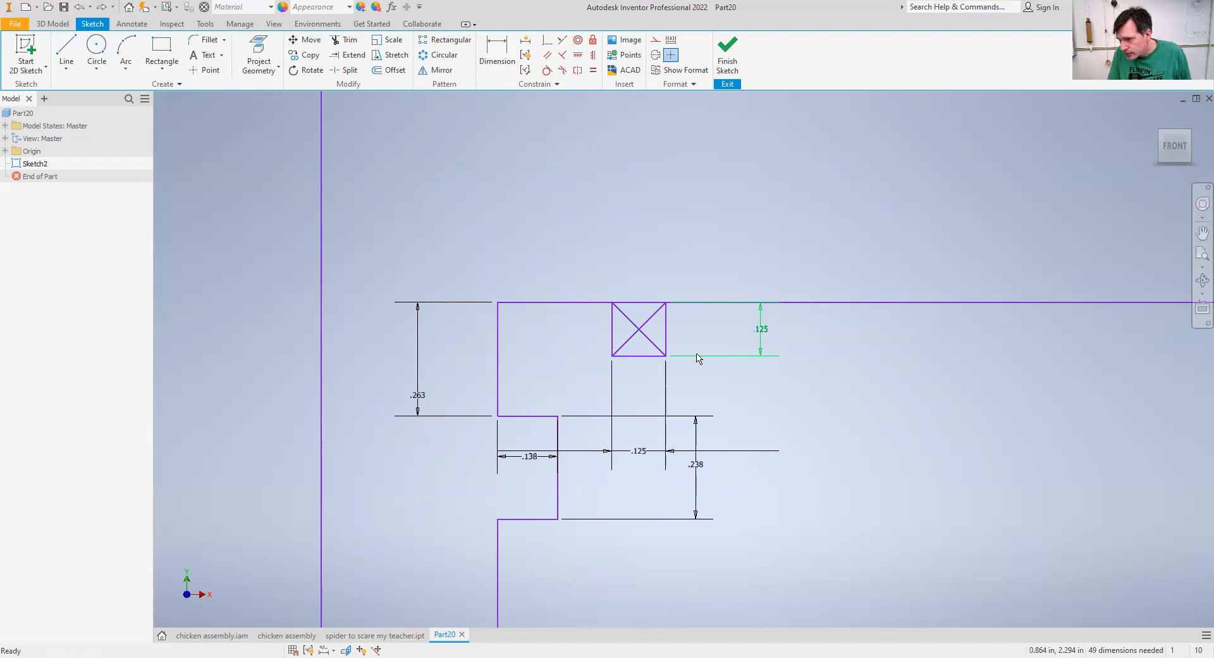
key(ctrl+z)
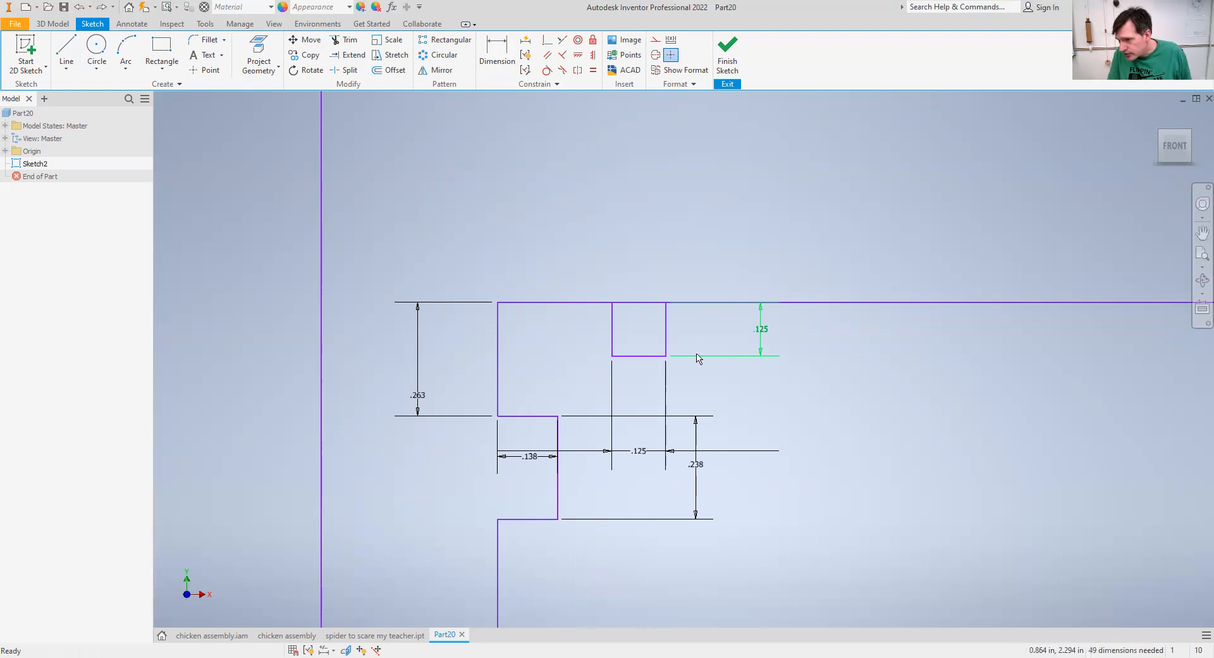
key(ctrl+z)
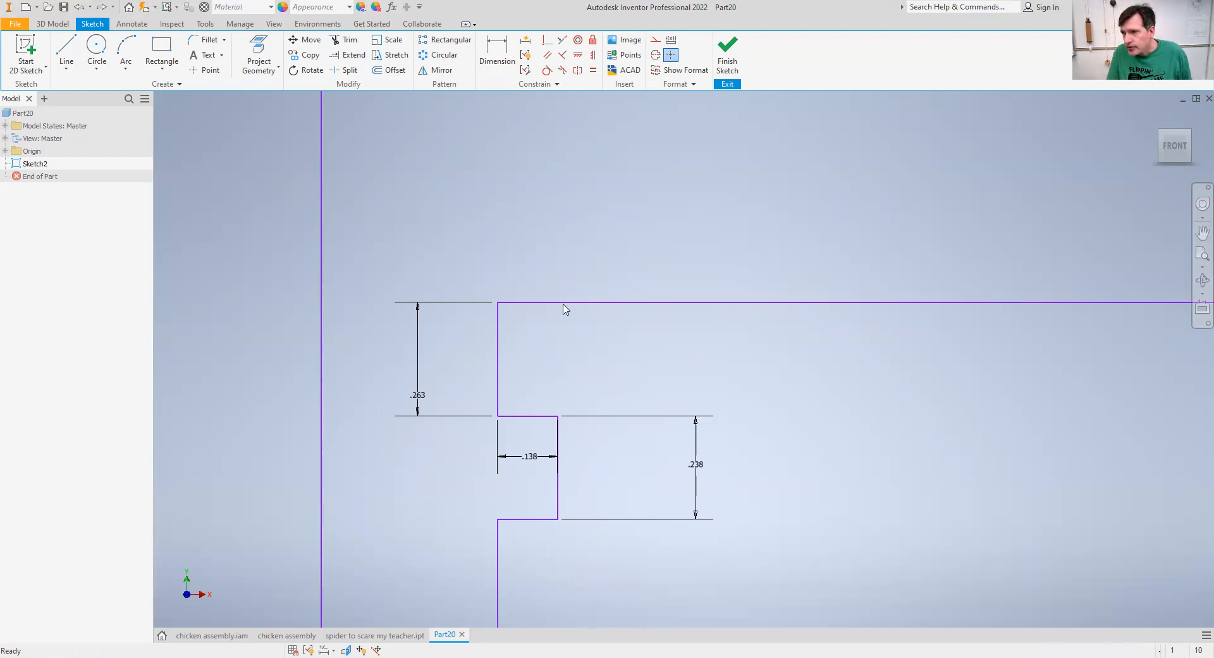
Step: Draw a 1/8 by 1/8 in two-point rectangle down from the panel's top edge, to the right of the upper-left notch
click(162, 47)
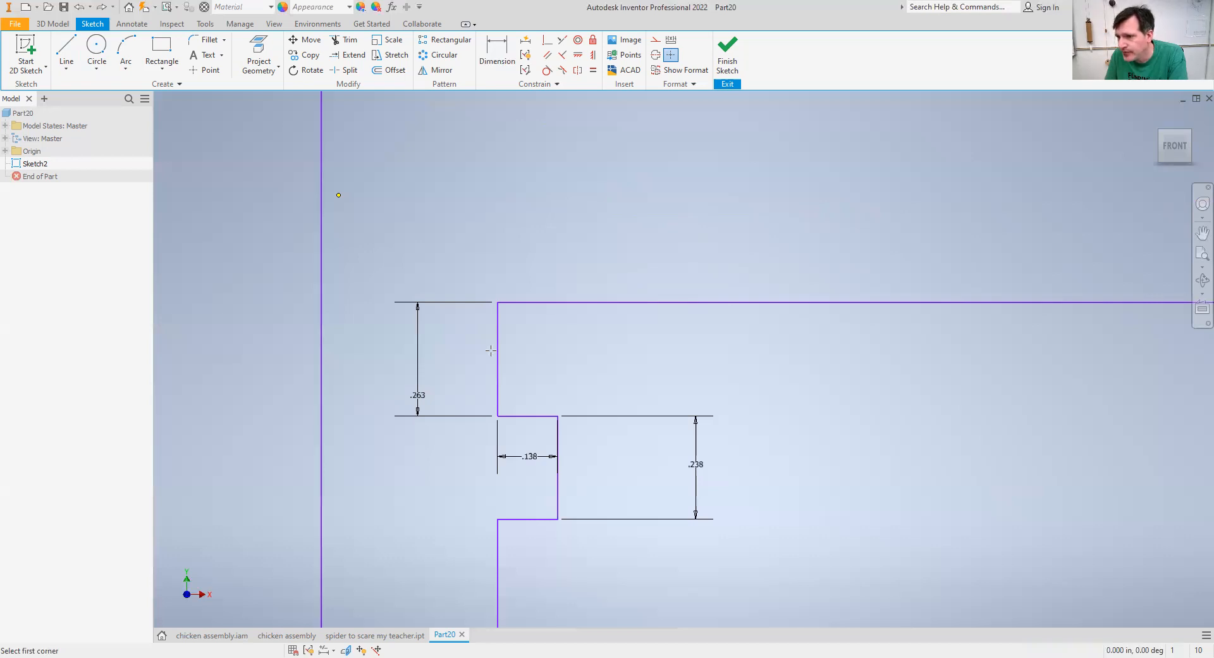
click(659, 303)
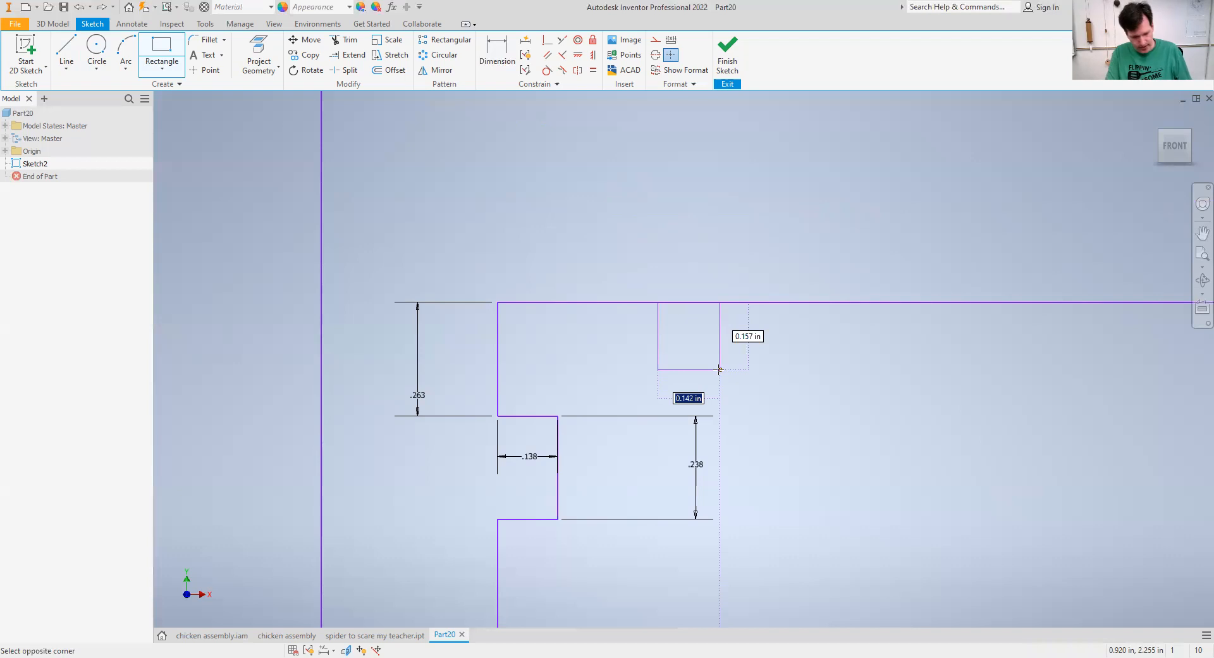
text(1/8)
key(Tab)
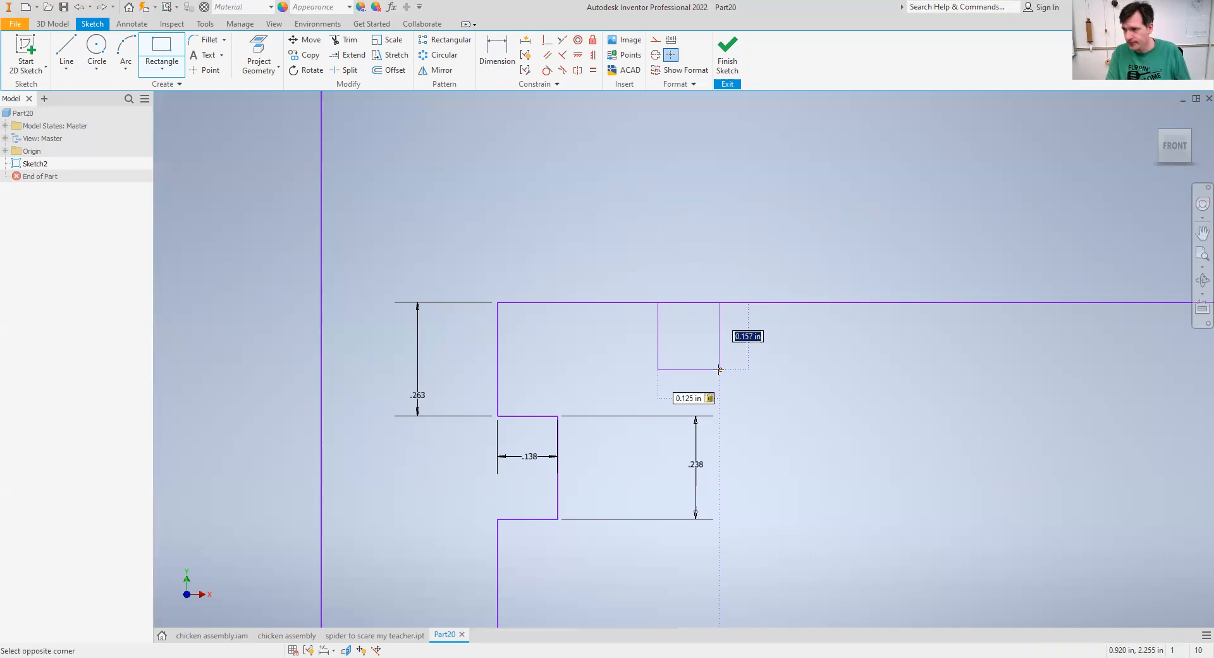
text(1/8)
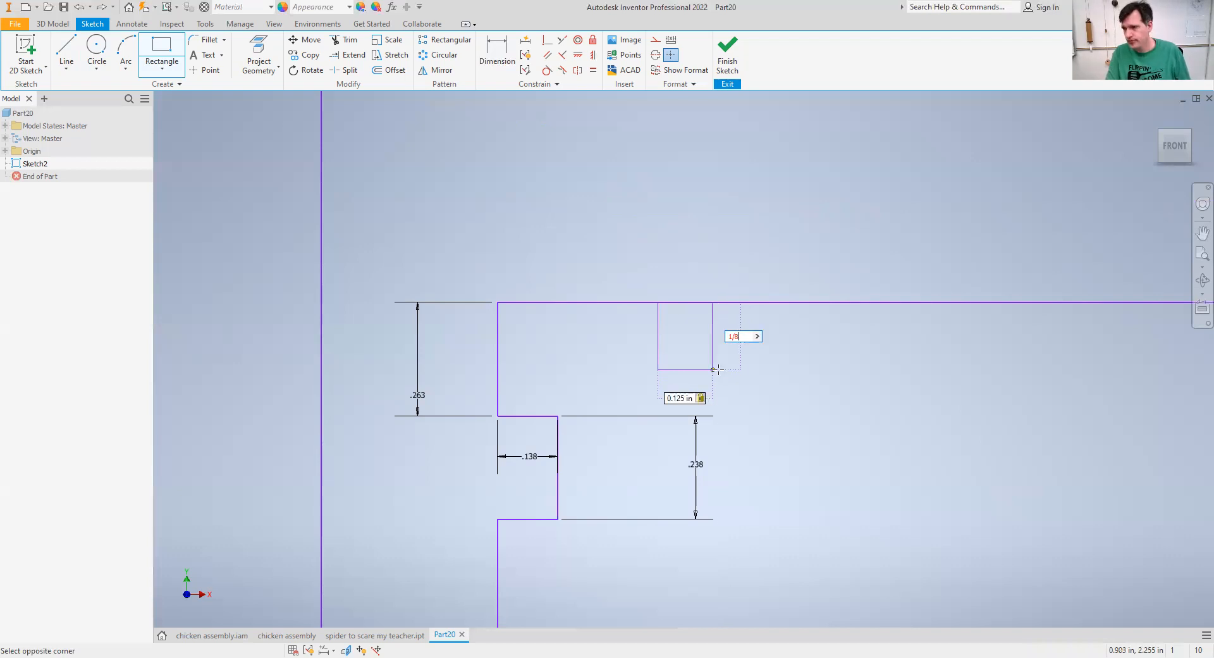
key(Tab)
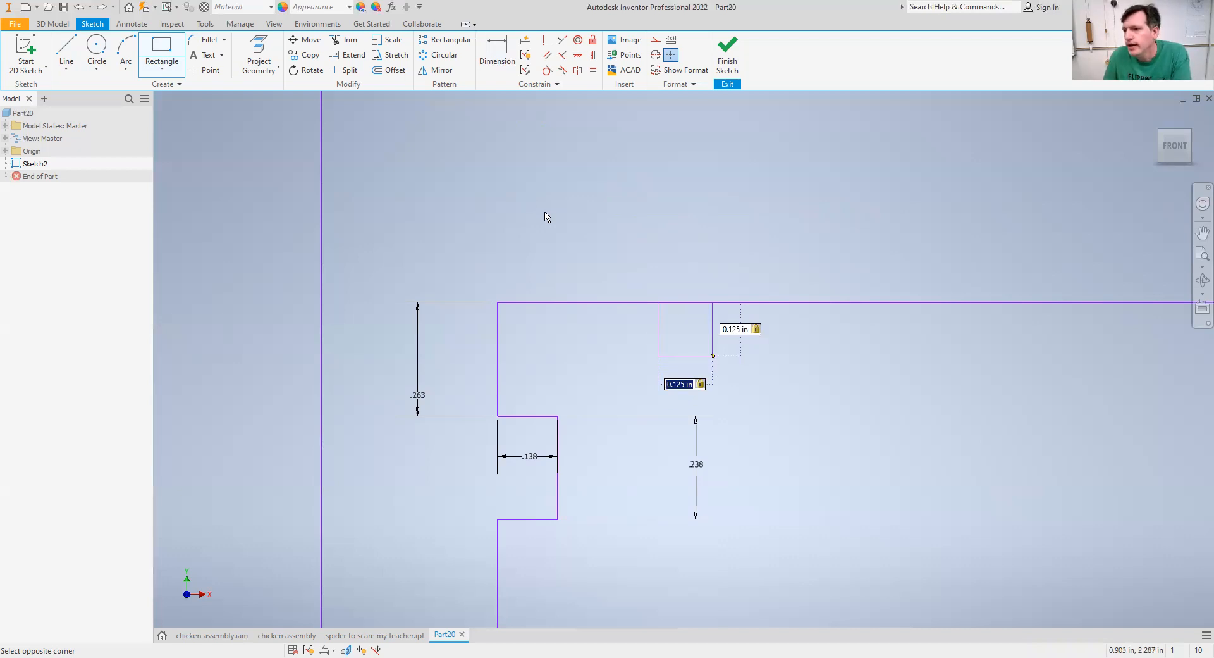
key(Return)
Step: Dimension the distance from the upper-left notch's vertical edge to the small square's left side as .25 in
key(d)
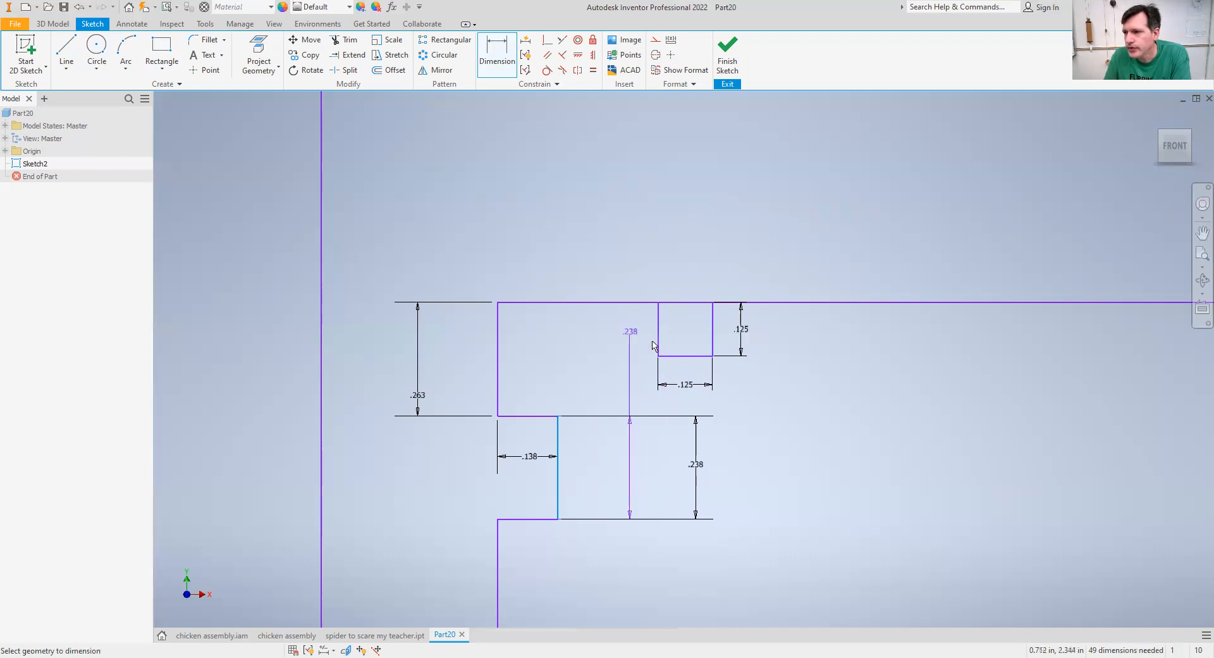
click(658, 332)
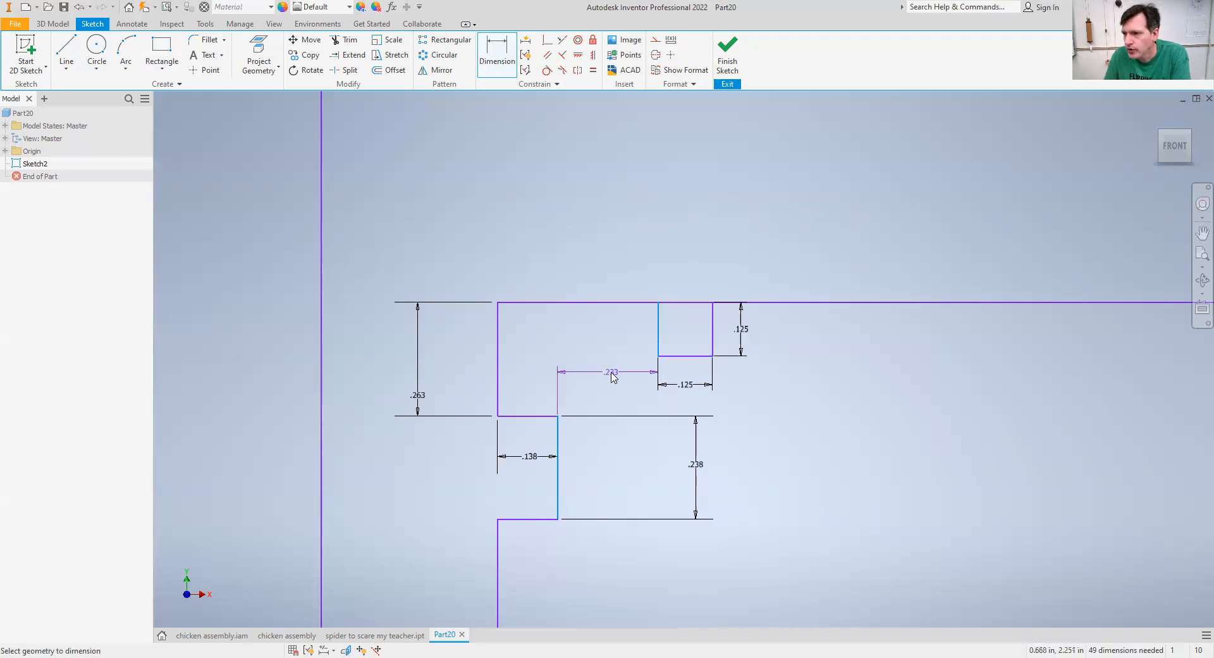
click(612, 377)
text(.25)
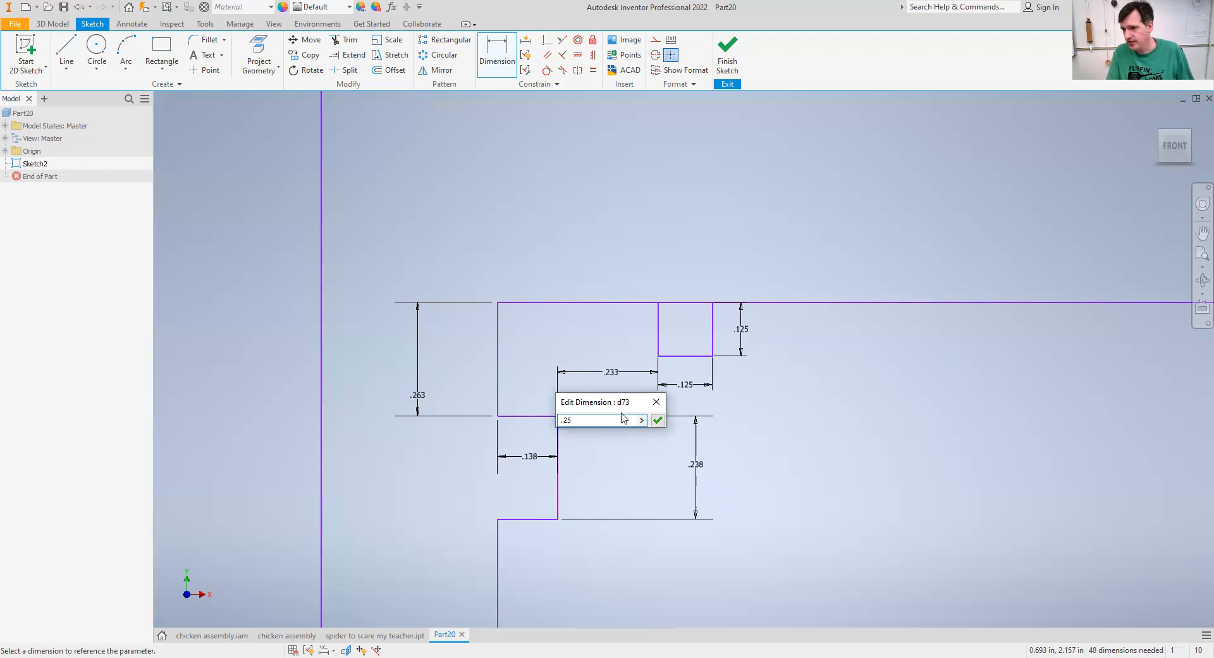
key(Return)
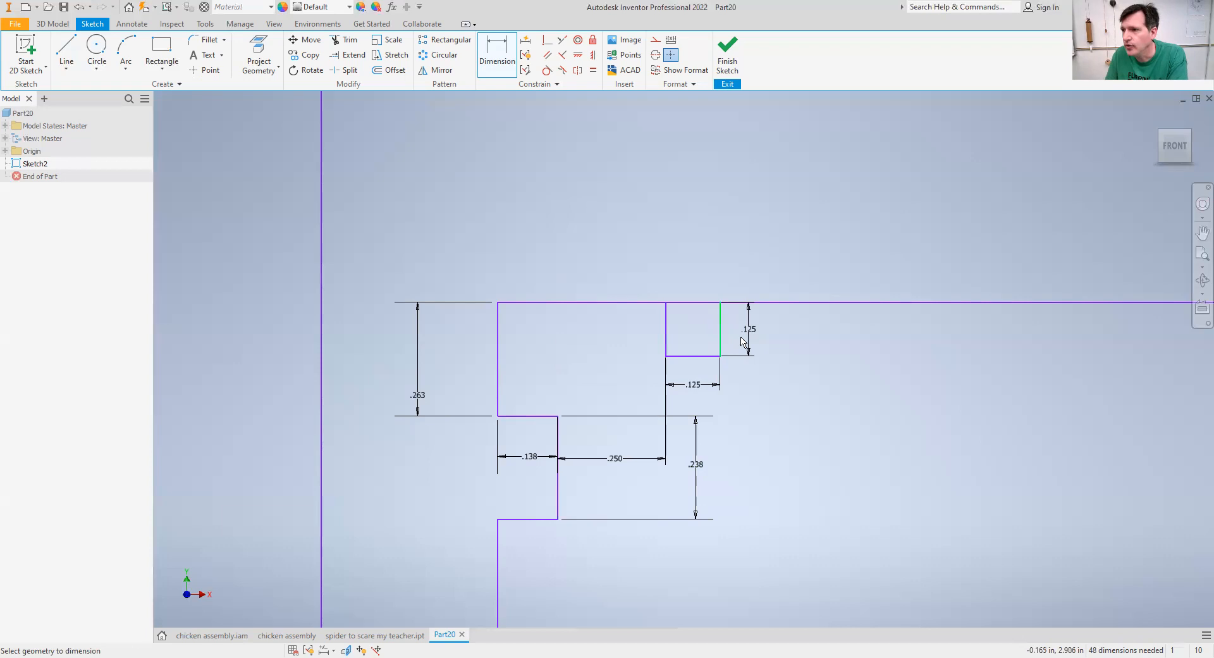
Step: Draw the small square's diagonals and two concentric circles at their crossing, one through the corners and one .4 in in diameter
click(66, 51)
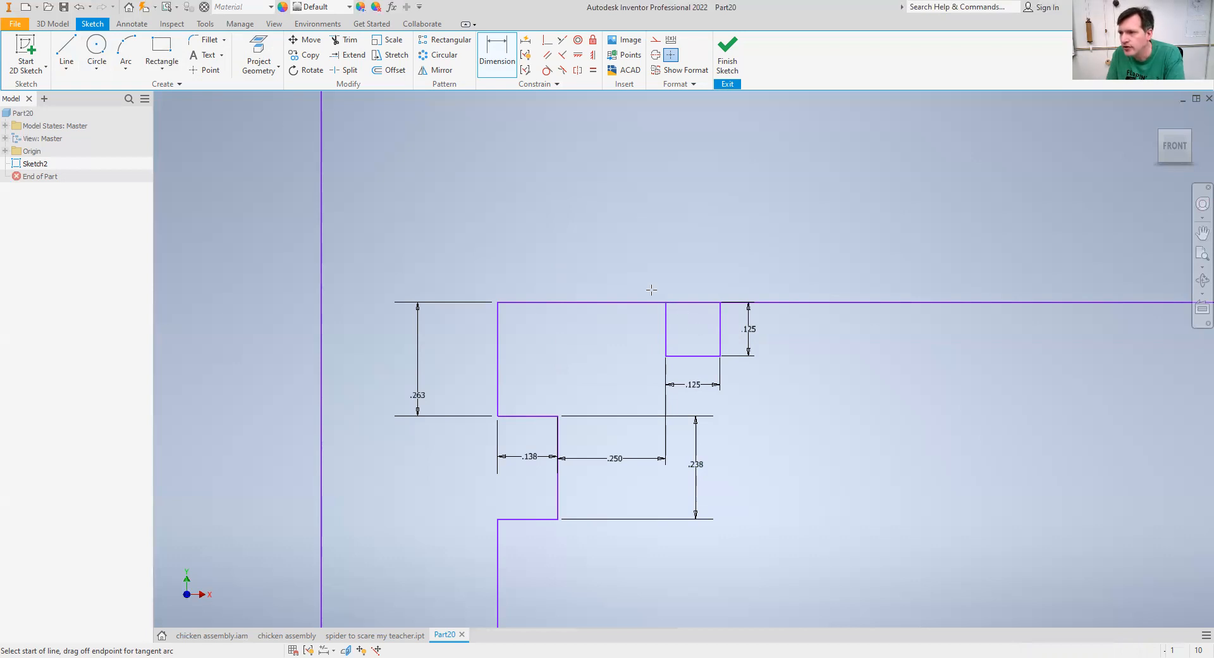
key(c)
click(694, 329)
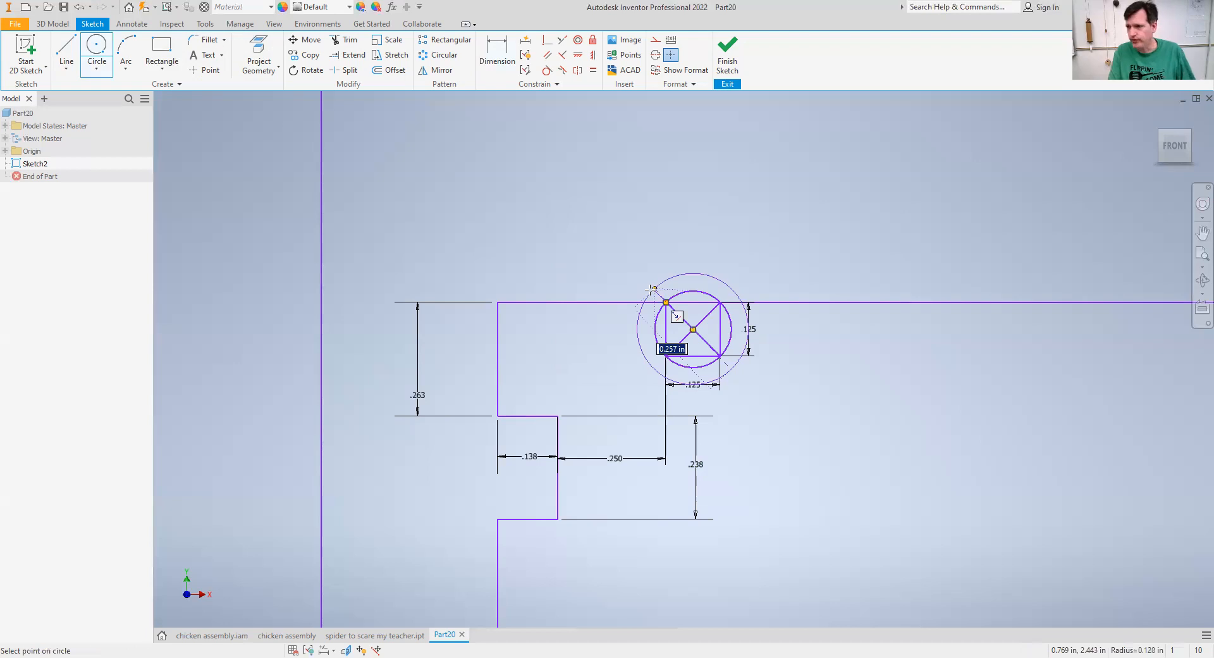
text(.4)
key(Return)
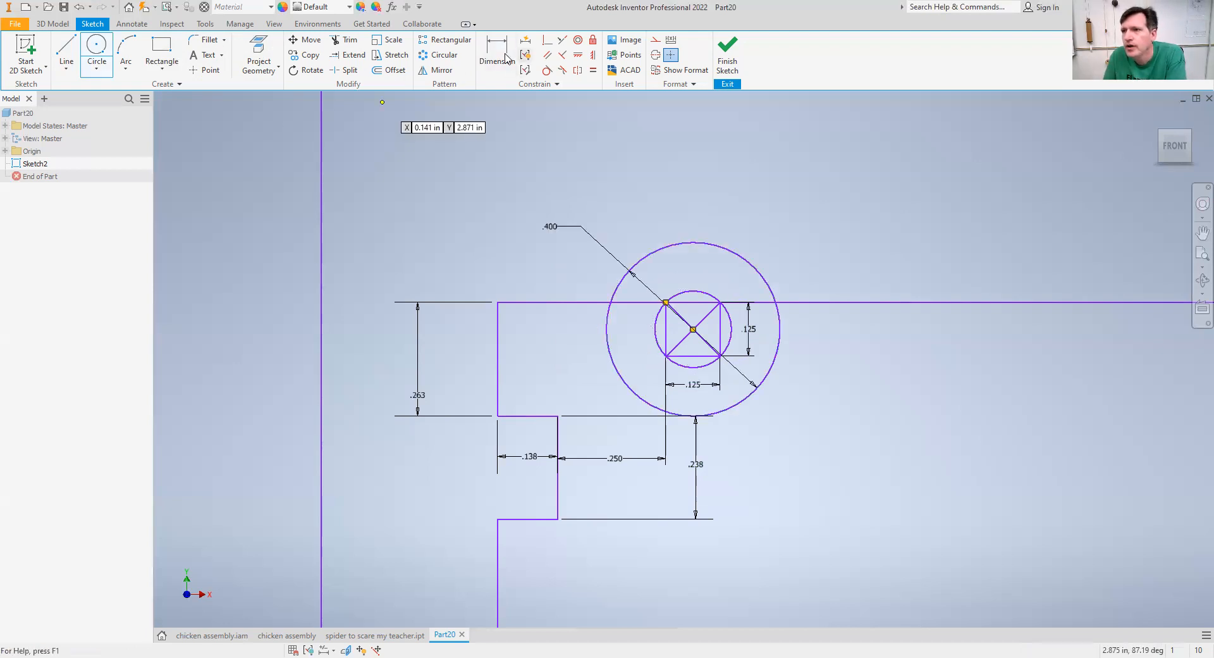
Step: Trim the panel's top edge where it crosses the large circle, and the circle's lower arc, to form the rounded lug outline
click(335, 40)
click(639, 302)
click(609, 345)
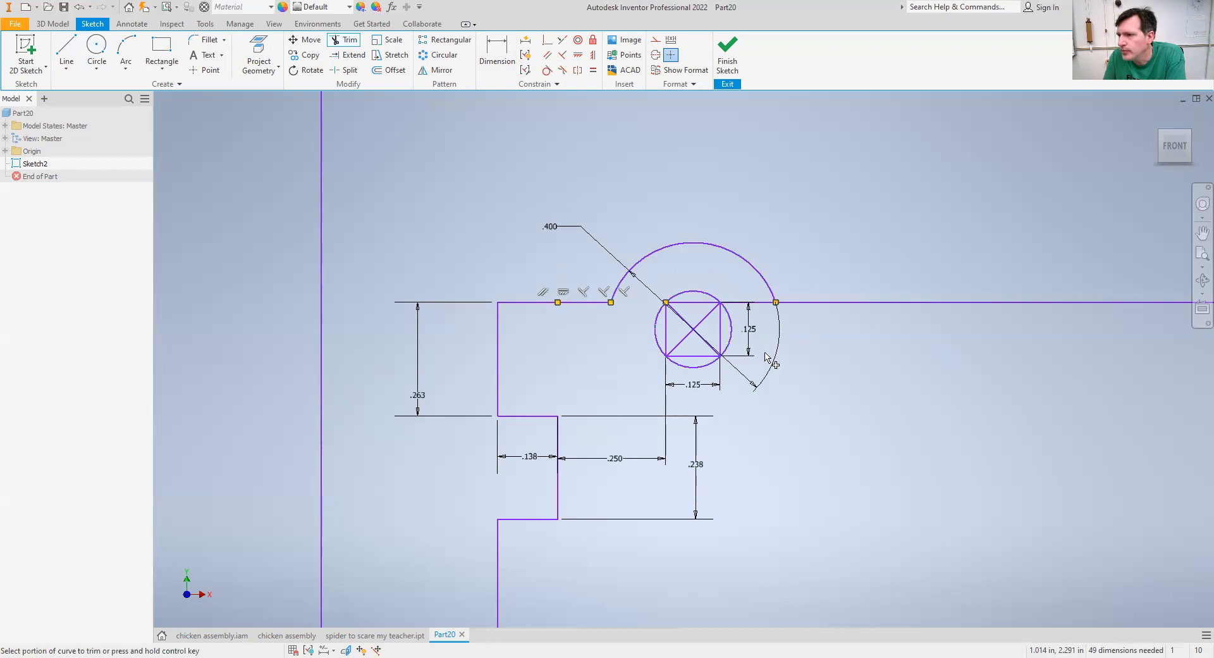
click(737, 302)
Step: Trim the rising diagonal out of the small helper square and try to trim the square's dimensioned sides
click(711, 319)
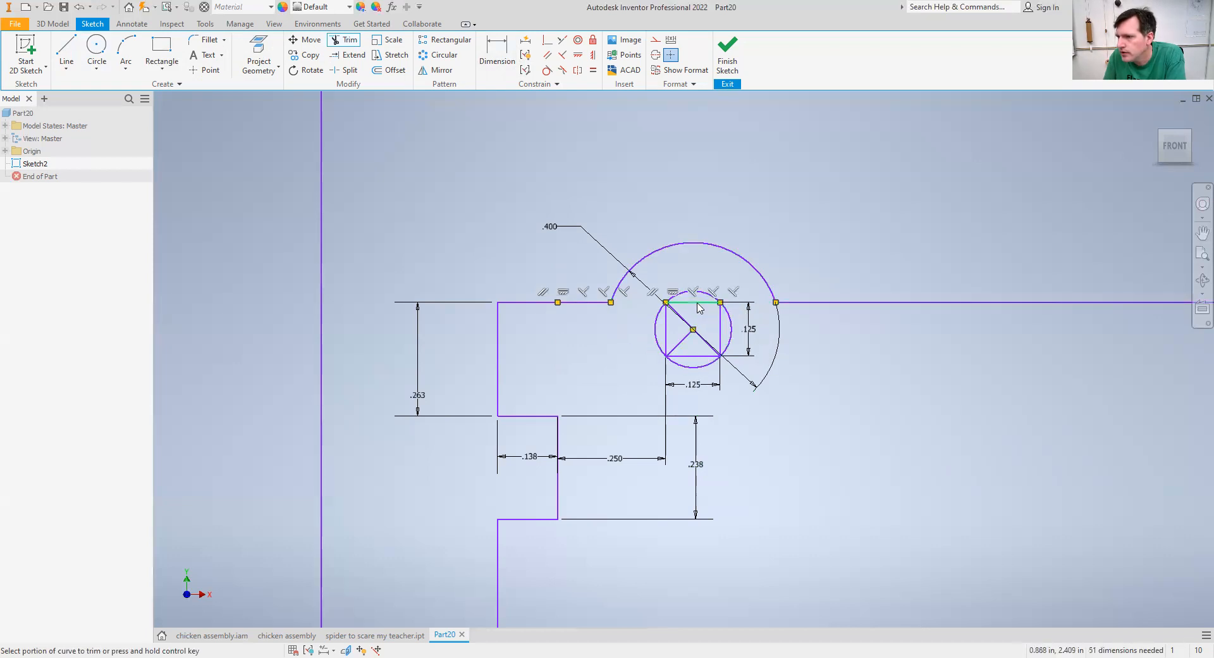
click(673, 324)
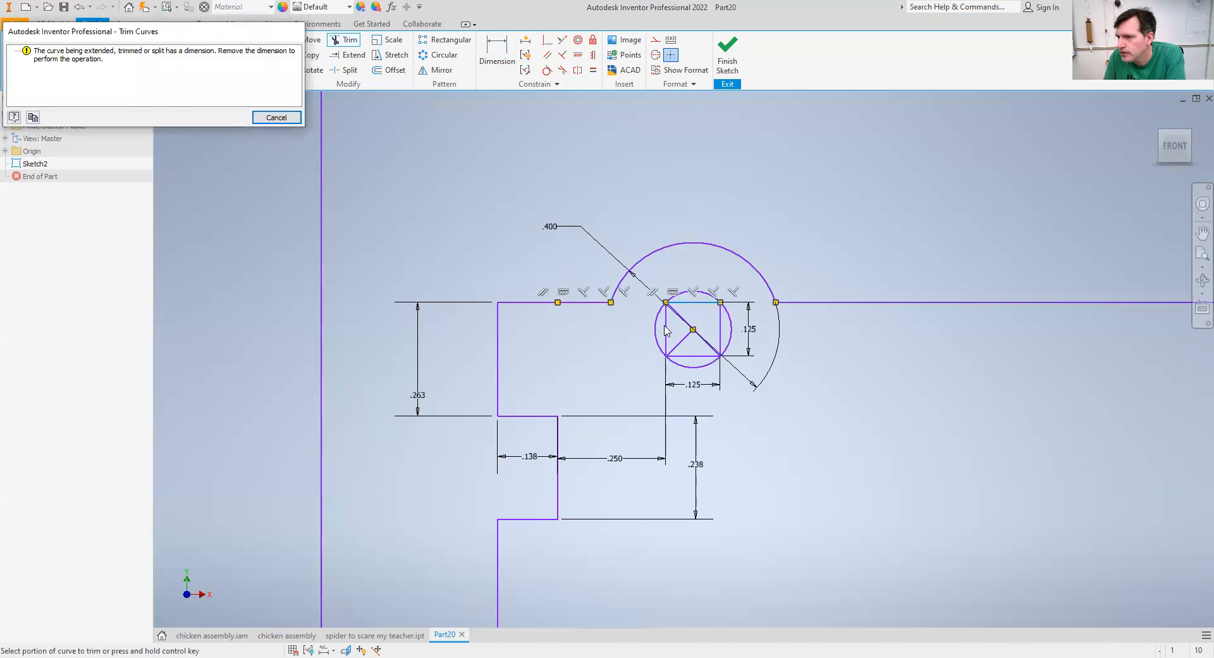
click(269, 123)
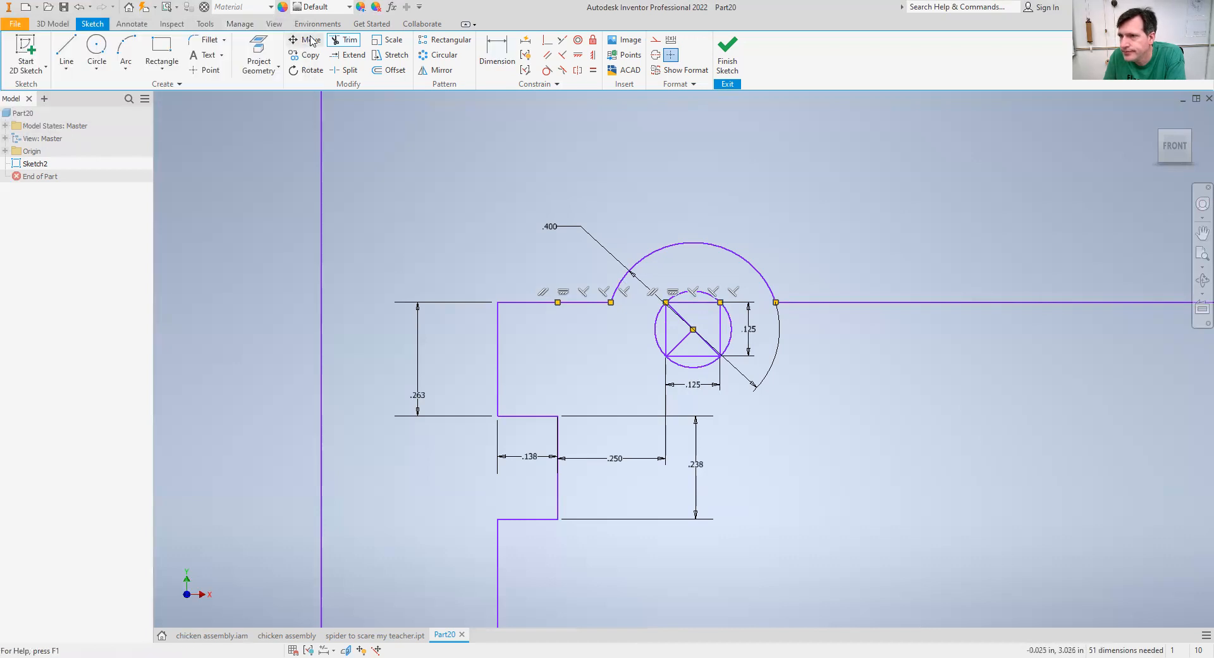
click(665, 334)
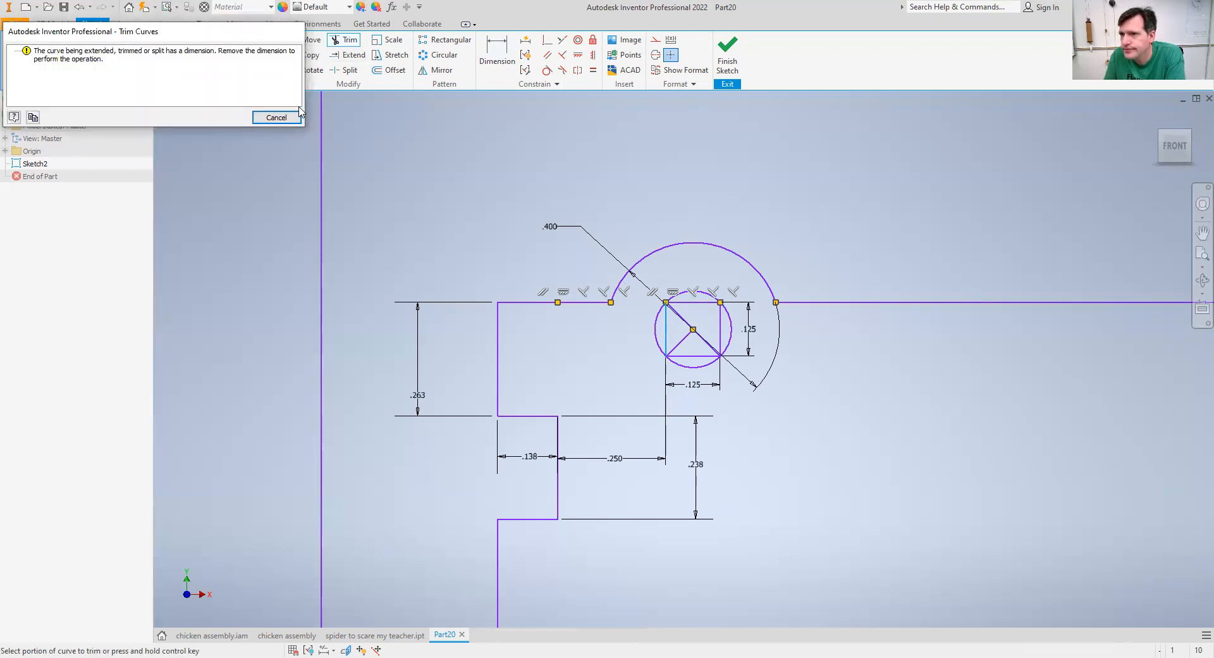
click(276, 118)
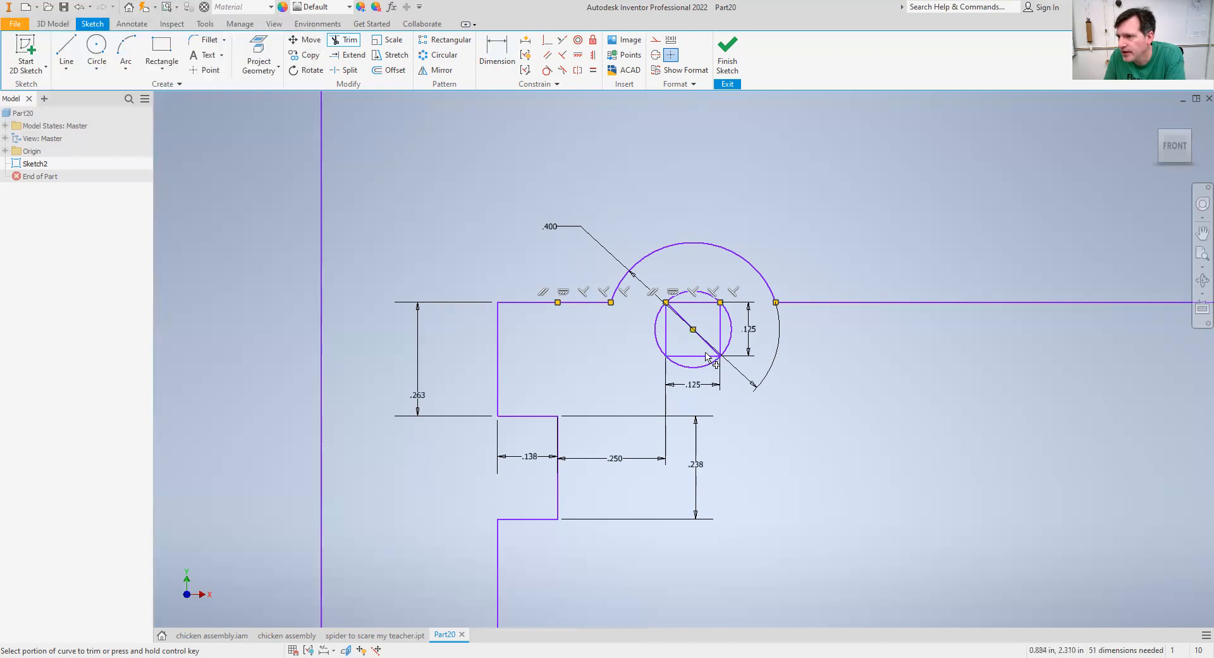
click(705, 361)
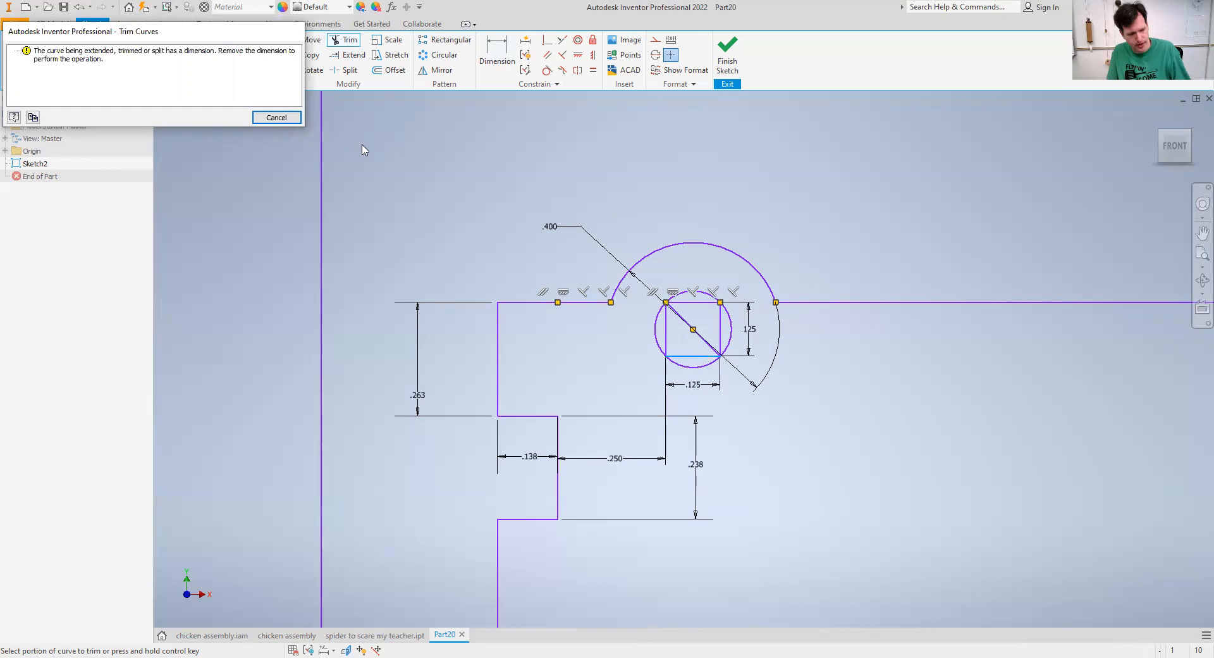
Step: Delete the four sides of the small helper square and its remaining diagonal, keeping only the lug arc and the hole circle
key(Escape)
key(Escape)
click(698, 302)
click(666, 330)
key(Delete)
click(693, 301)
key(Delete)
click(721, 327)
key(Delete)
click(694, 356)
key(Delete)
click(702, 342)
key(Delete)
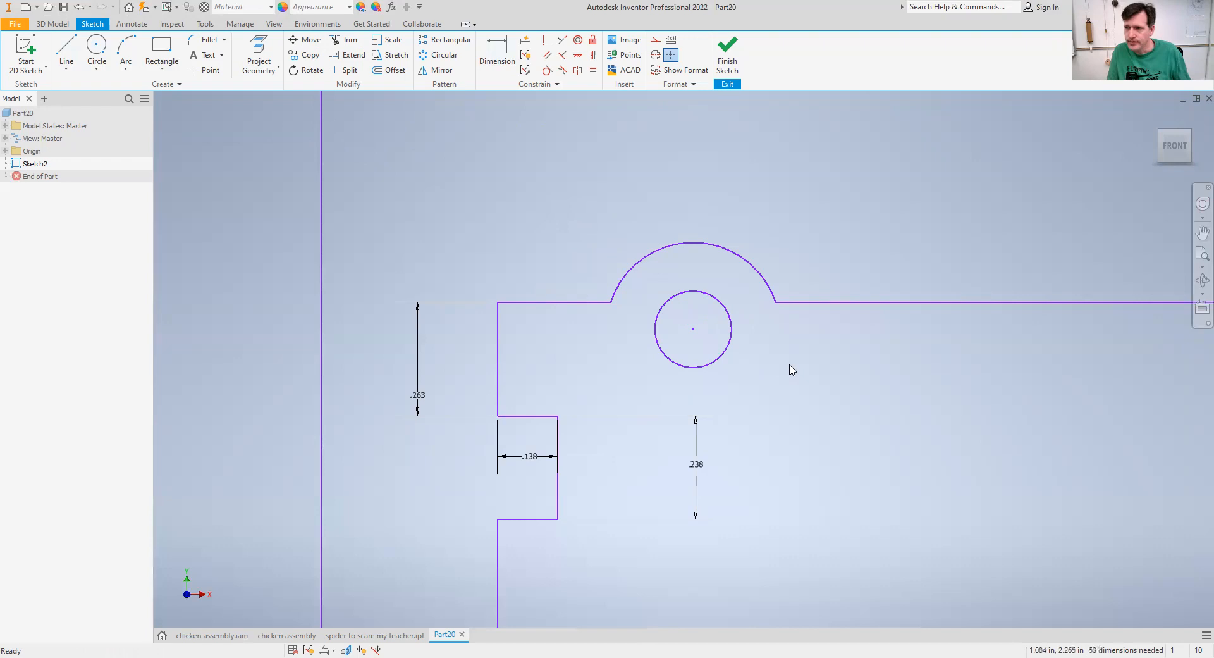
Step: Finish the sketch and extrude the tabbed panel profile with its hinge lug by 1/8 in
scroll(790, 368, down, 5)
scroll(748, 395, up, 1)
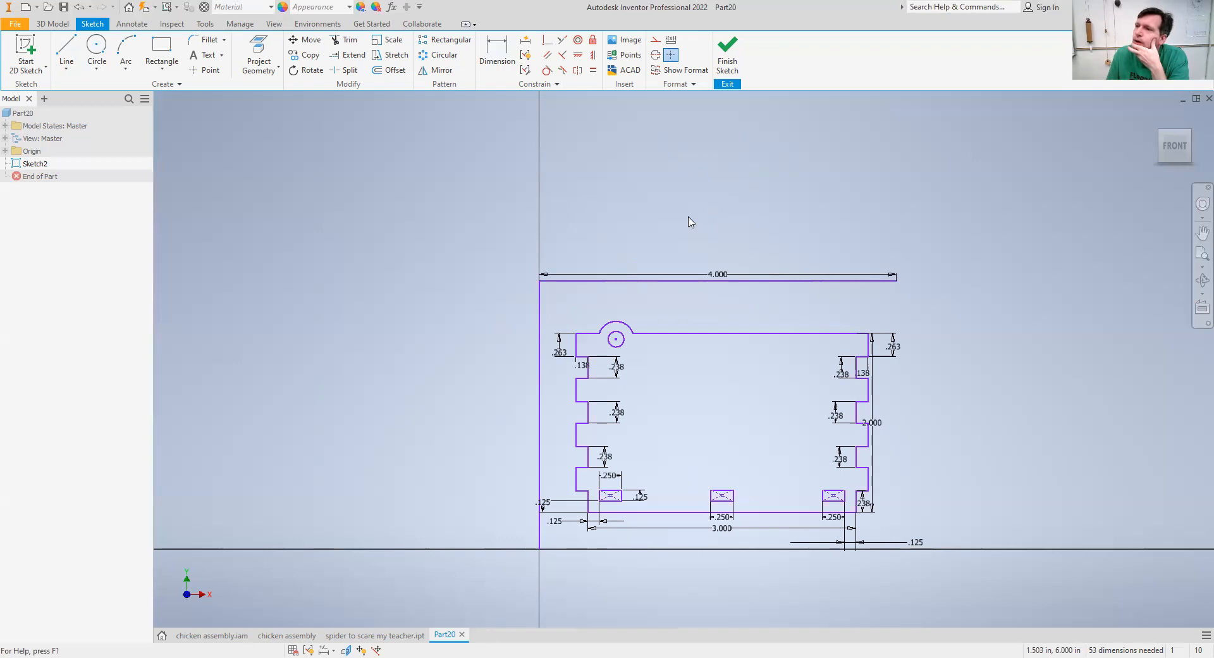
click(725, 63)
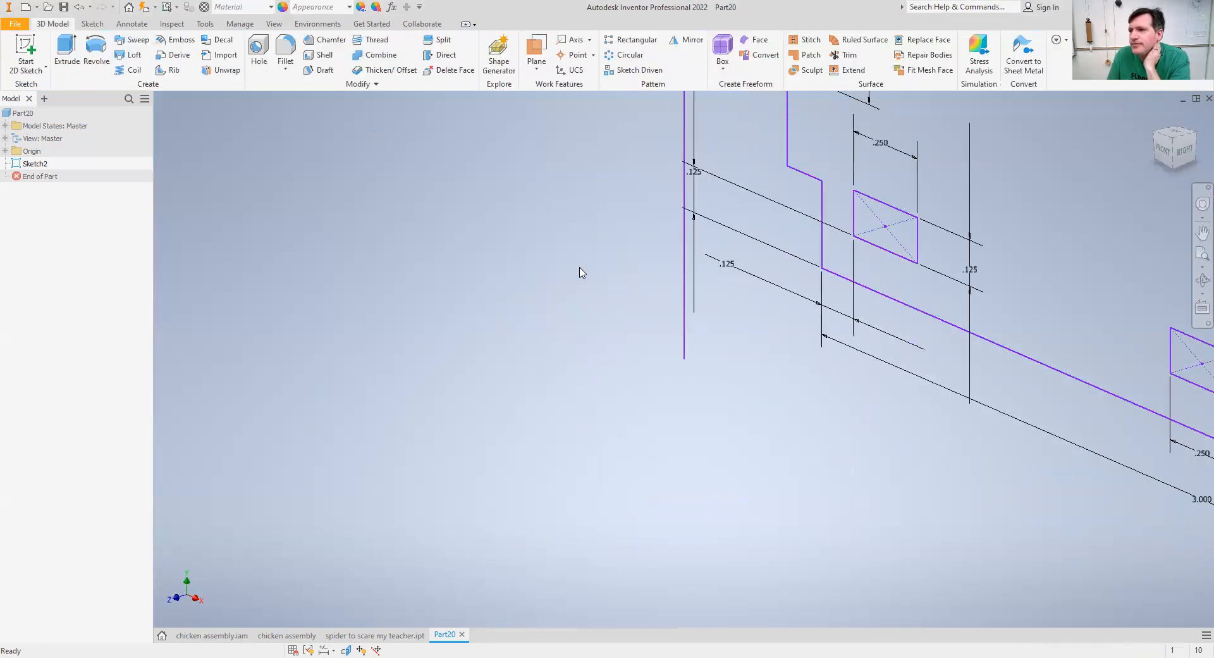
click(65, 49)
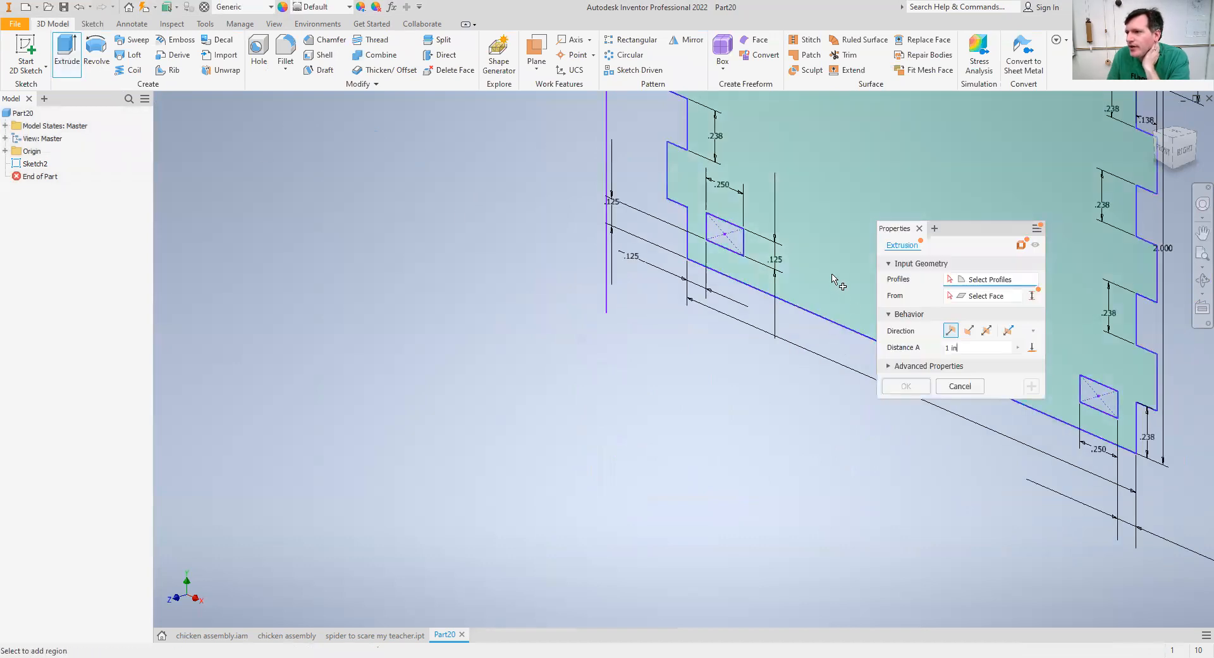
click(832, 278)
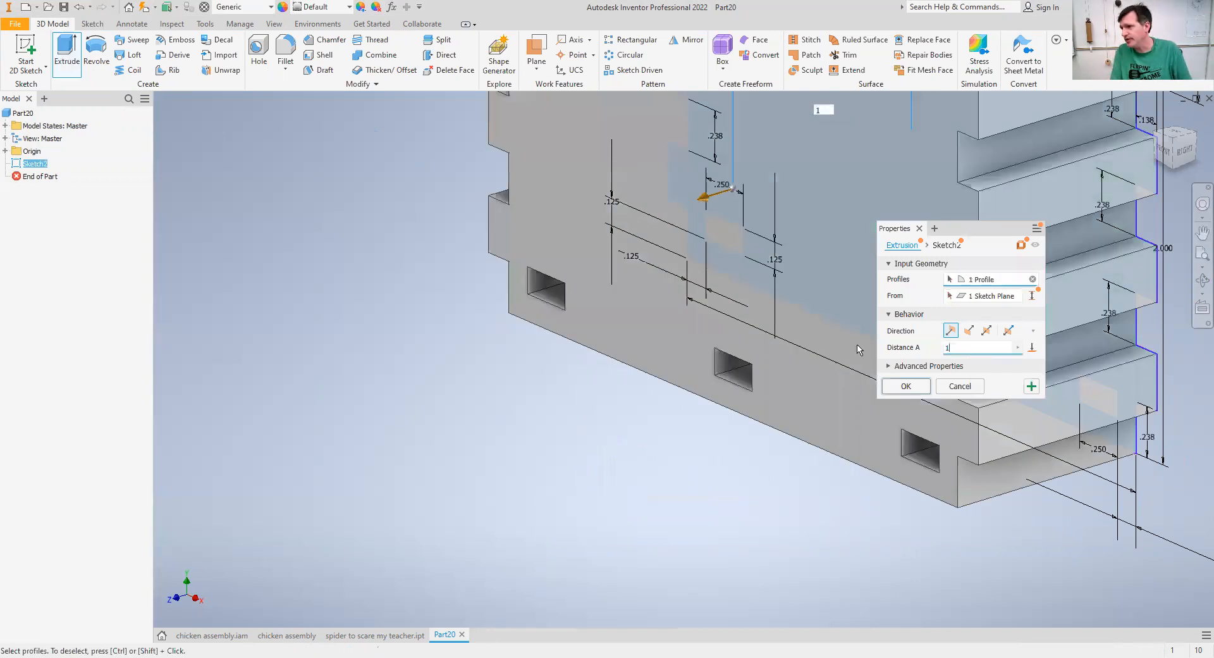
text(/8)
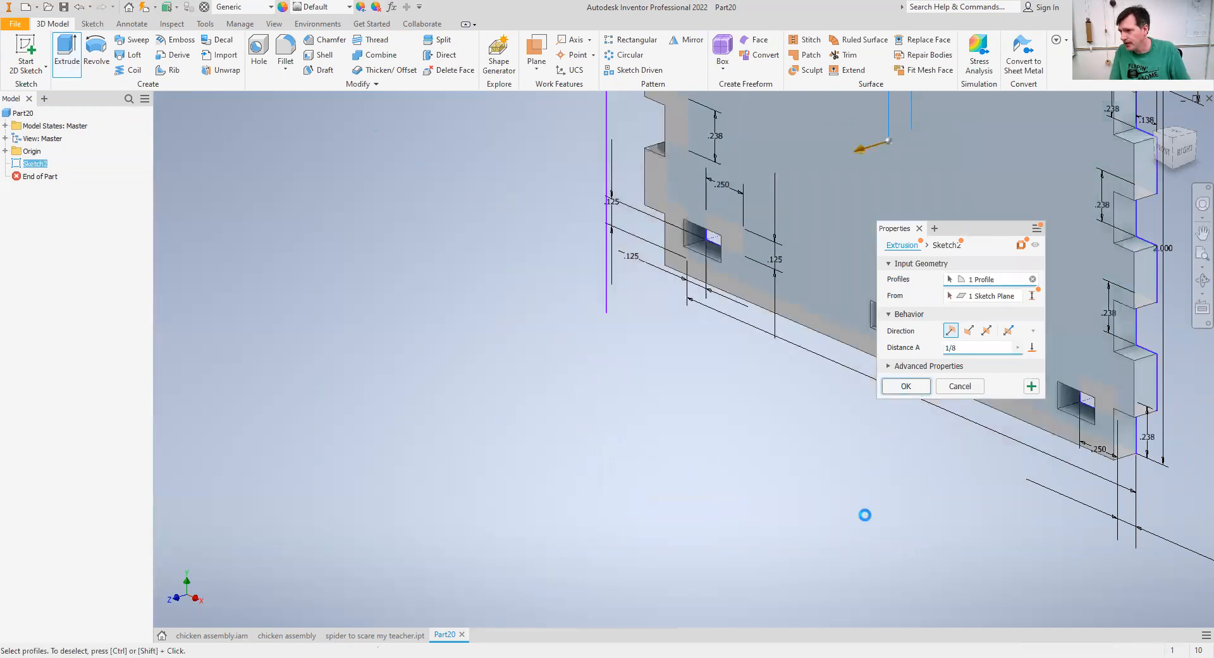
key(Return)
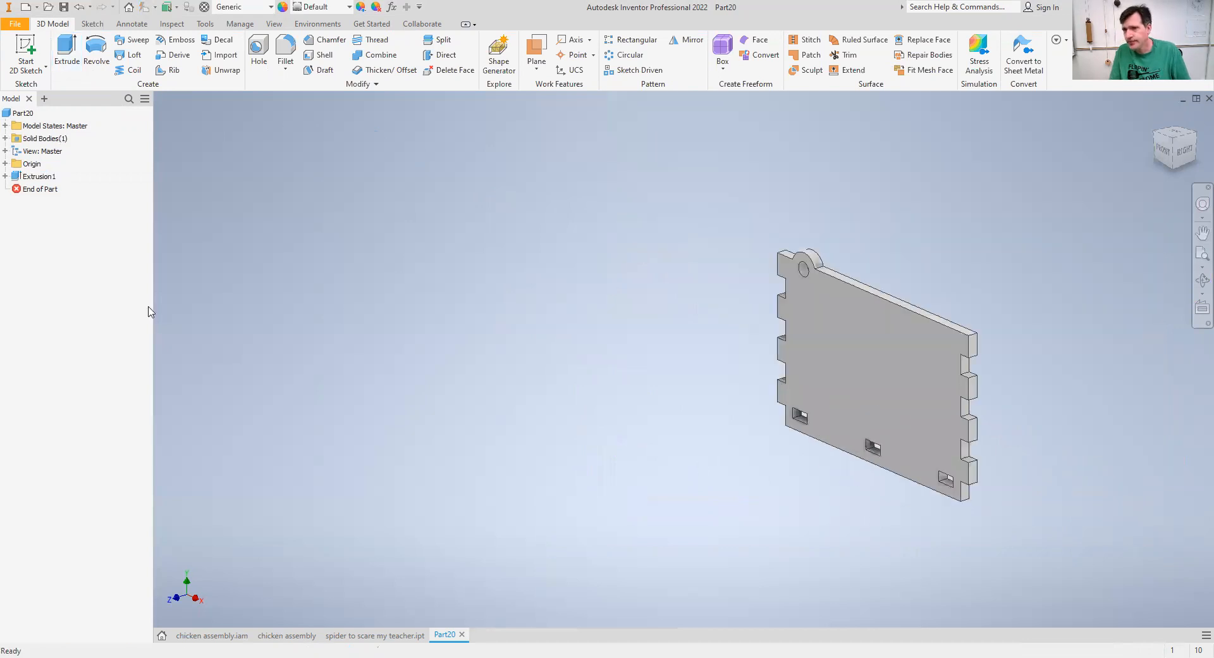
Step: Reopen the extrusion's sketch, draw two circles as eyes and an arc slot about .17 in wide as a smile mid-panel, and finish the sketch
click(5, 176)
double_click(31, 191)
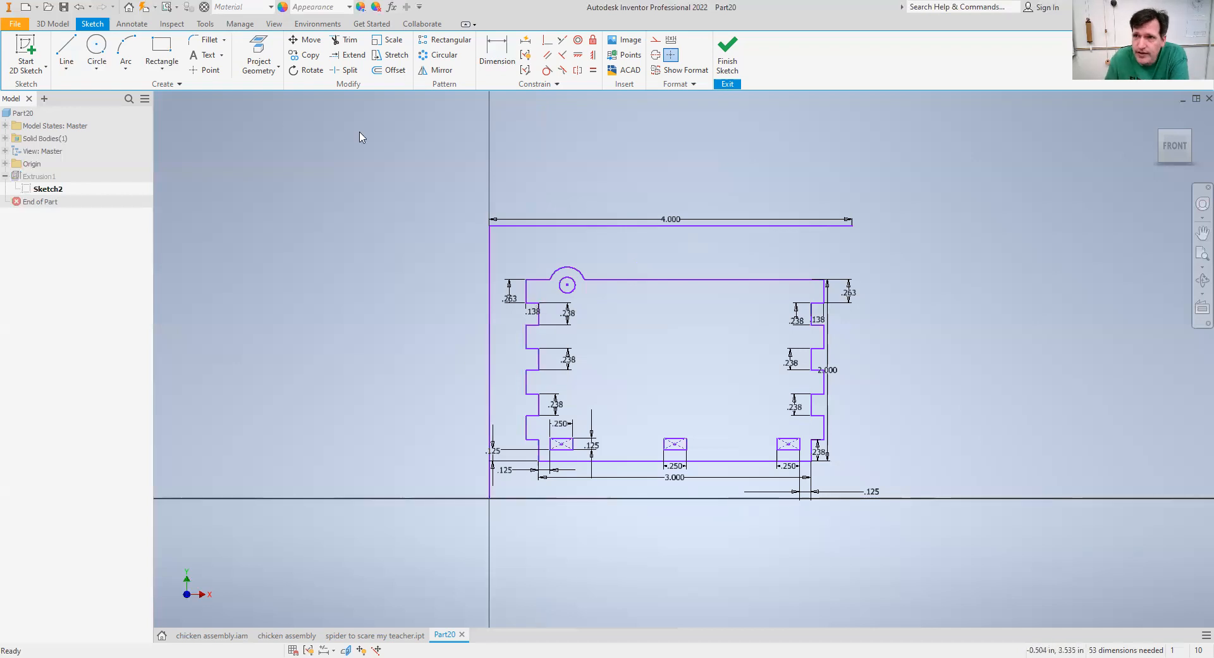
click(96, 45)
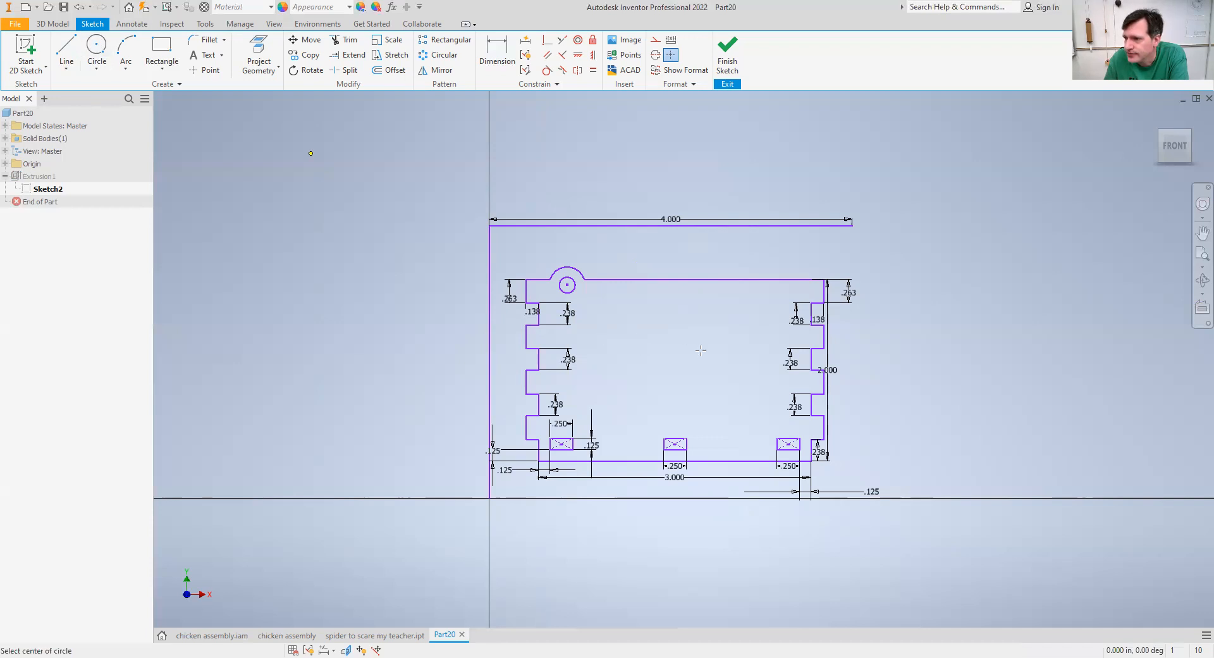
click(163, 70)
click(174, 272)
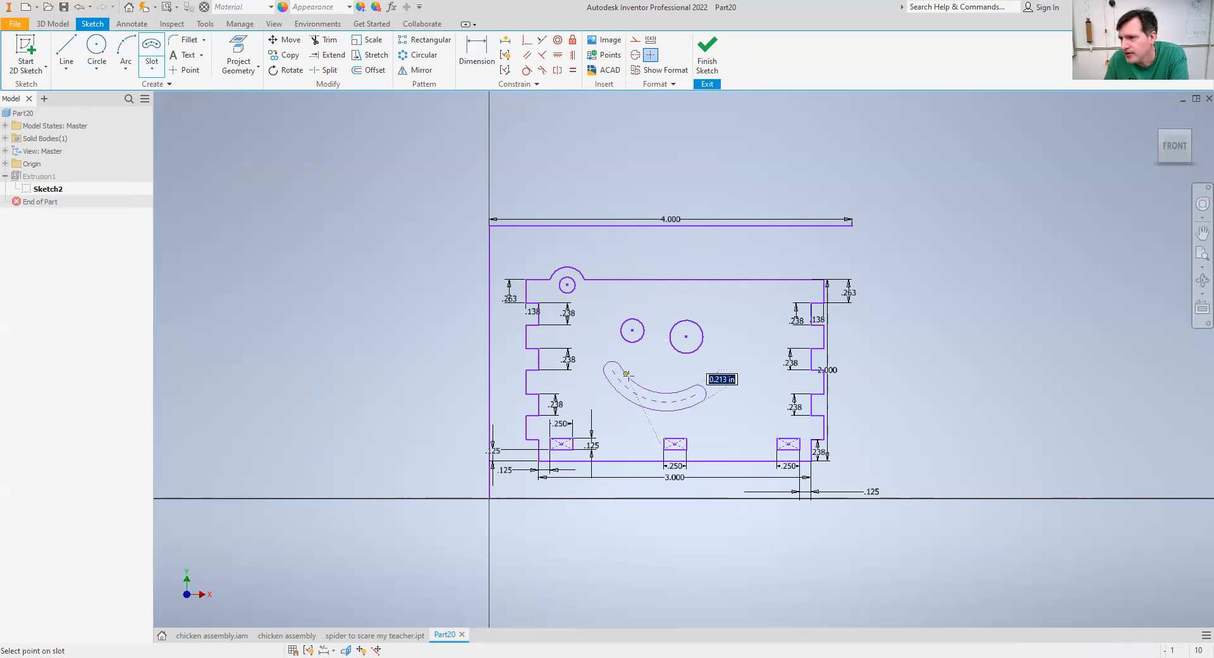
click(632, 381)
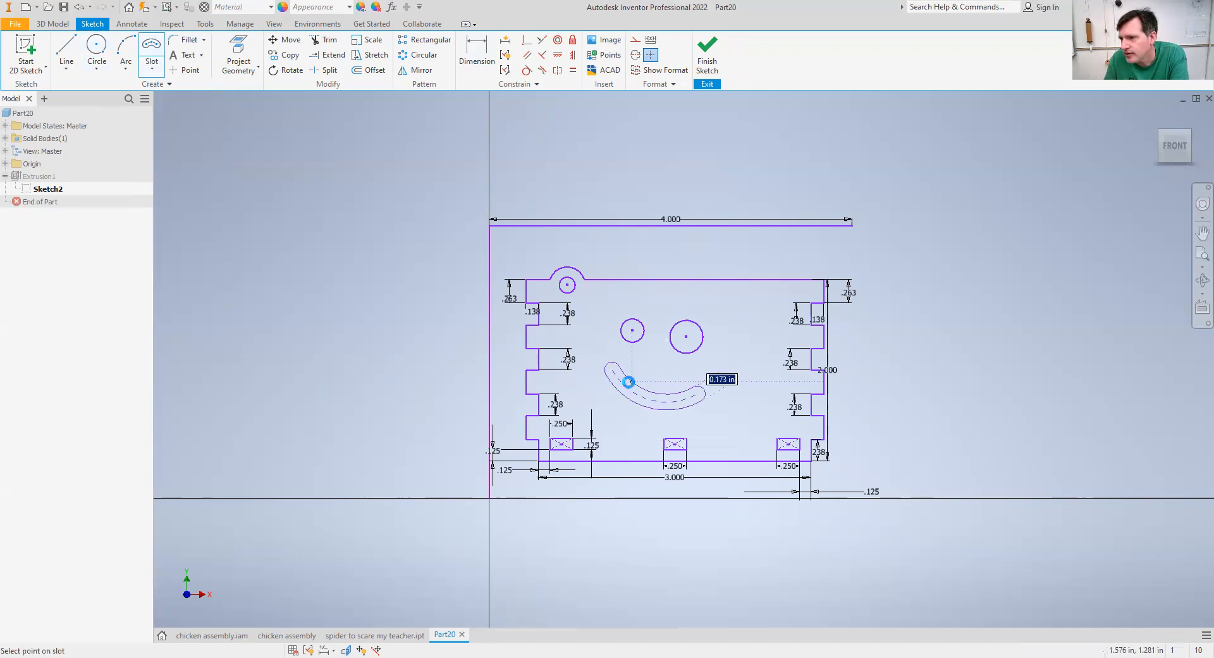
key(F6)
click(707, 60)
Step: Edit the extrusion to use only the panel region as its profile, cutting out the two eye circles and the smile slot
double_click(38, 177)
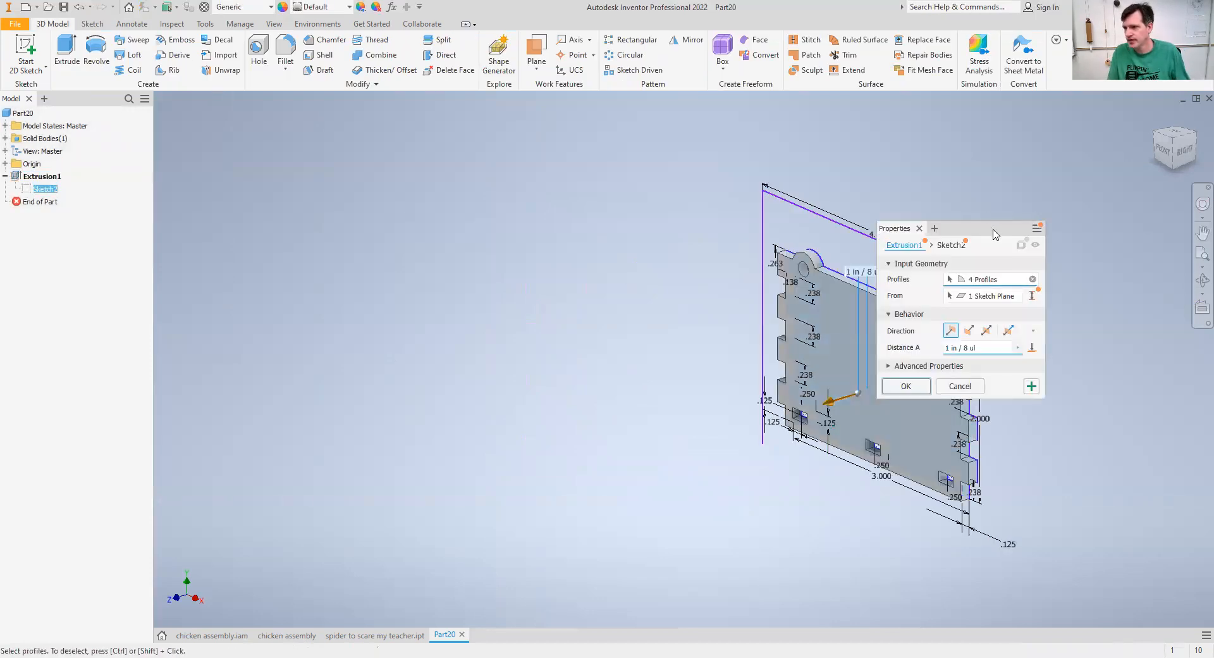
drag(995, 233, 683, 232)
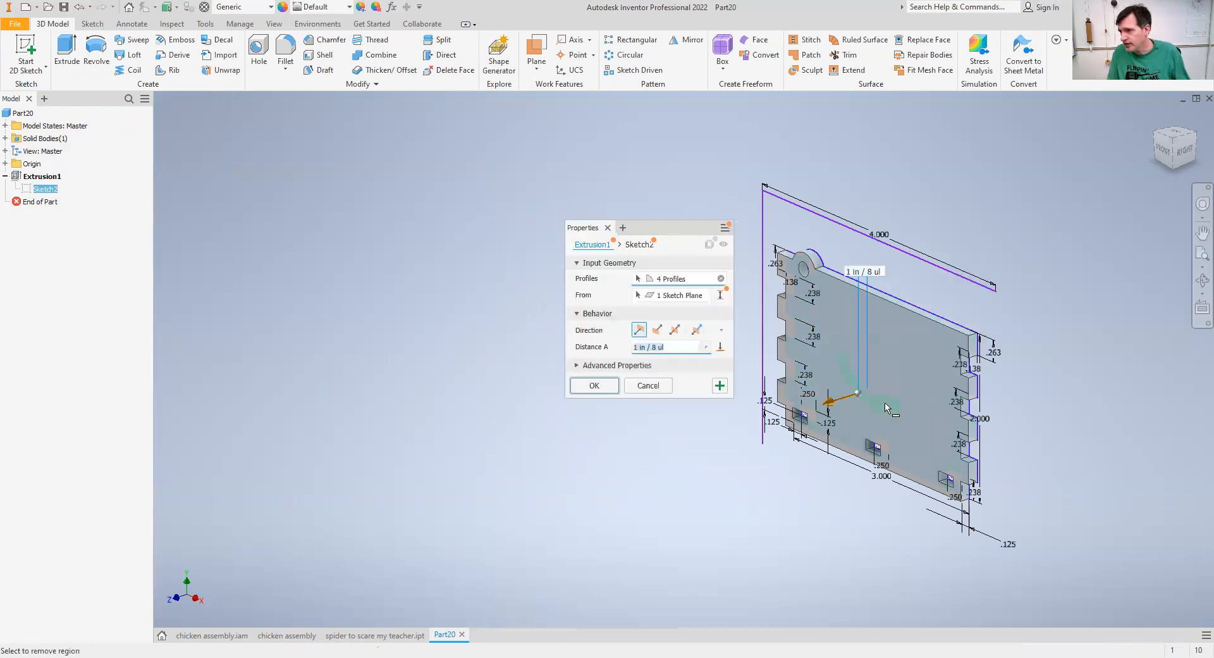
click(861, 335)
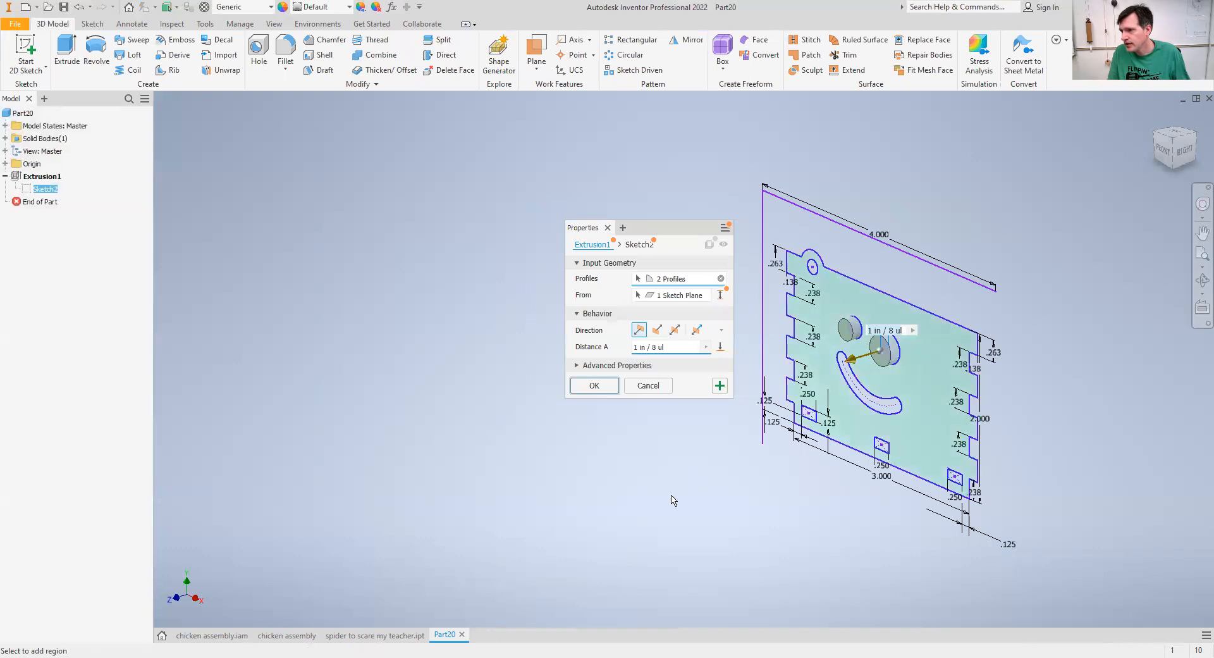
click(594, 387)
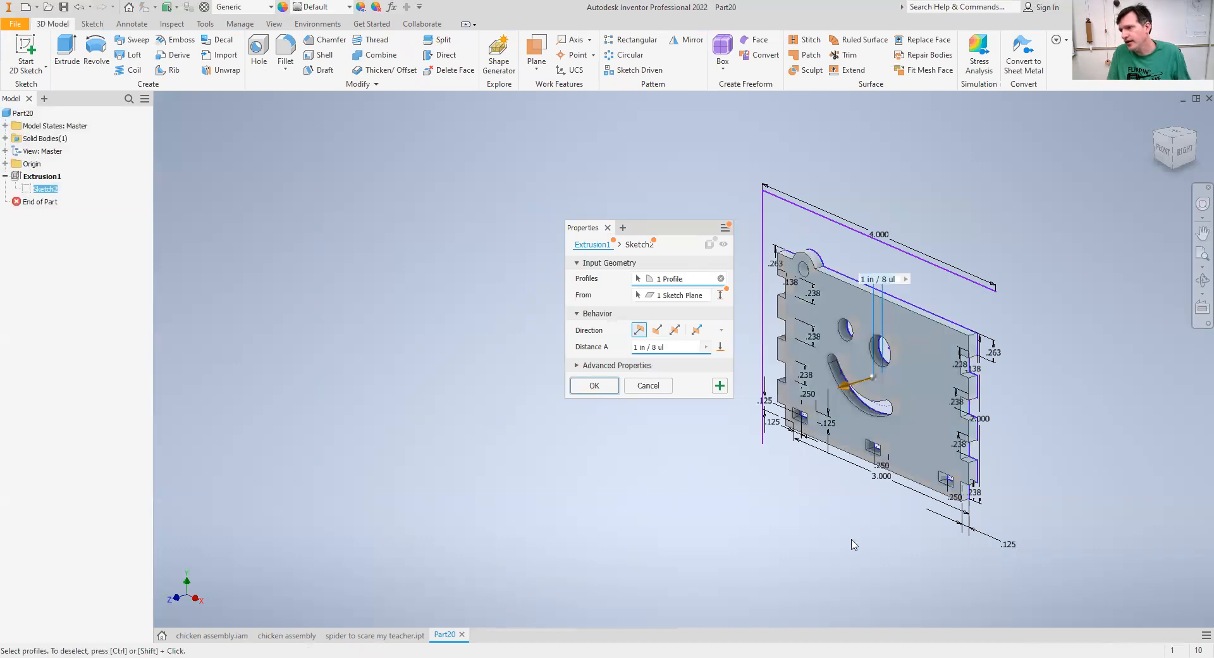